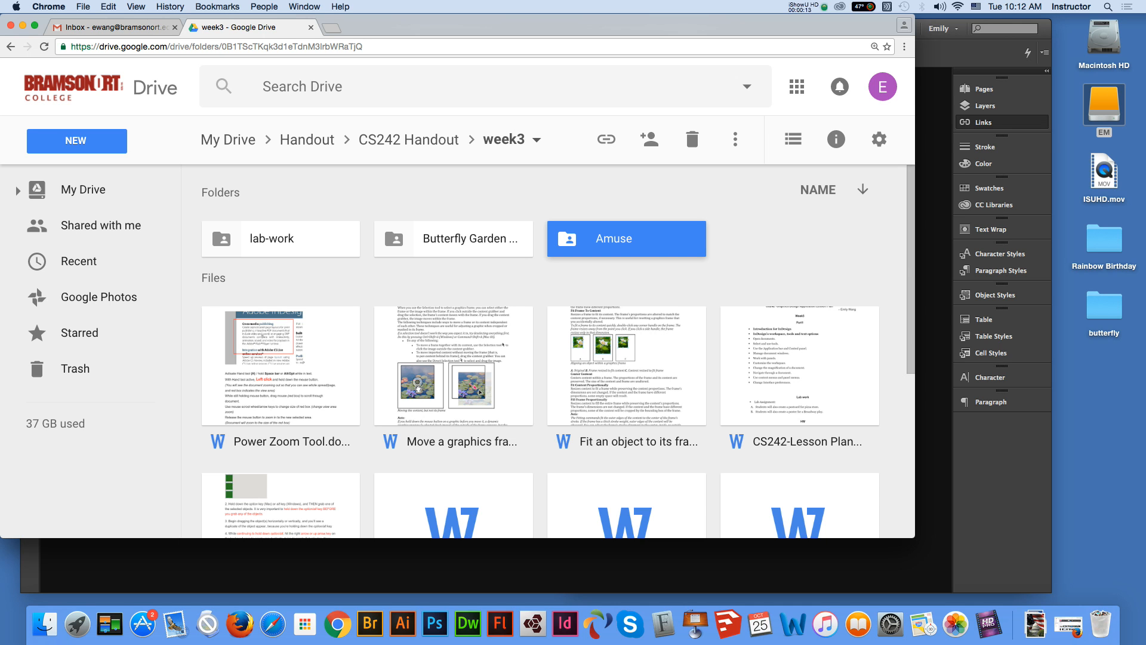
# Switch from the browser to InDesign
pyautogui.click(565, 624)
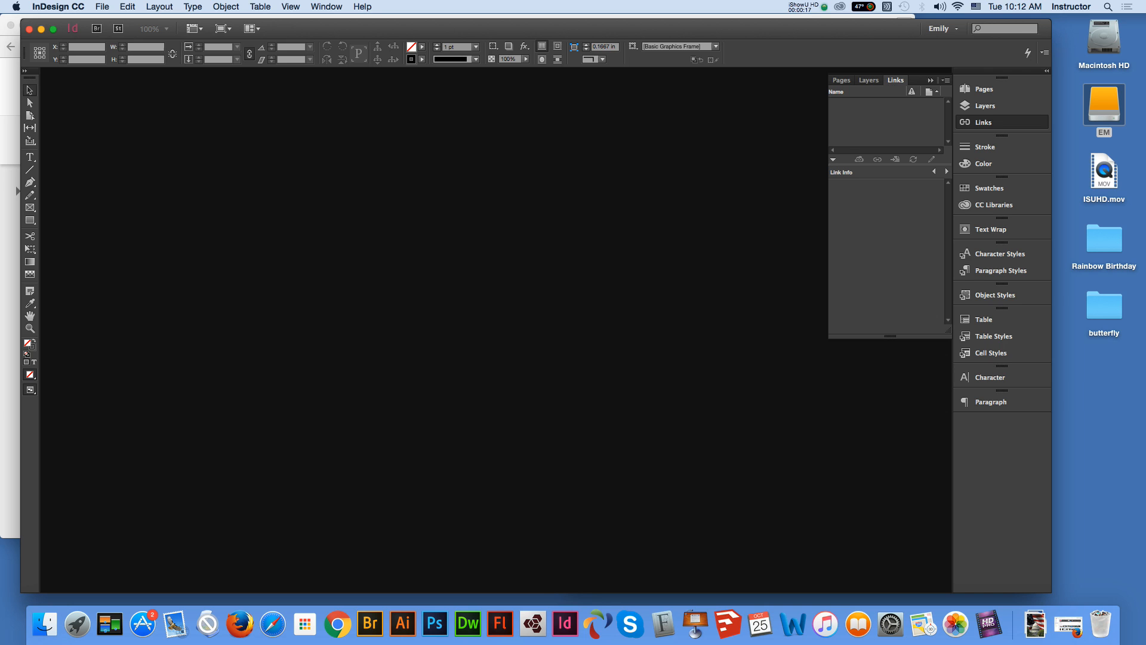
pyautogui.click(102, 6)
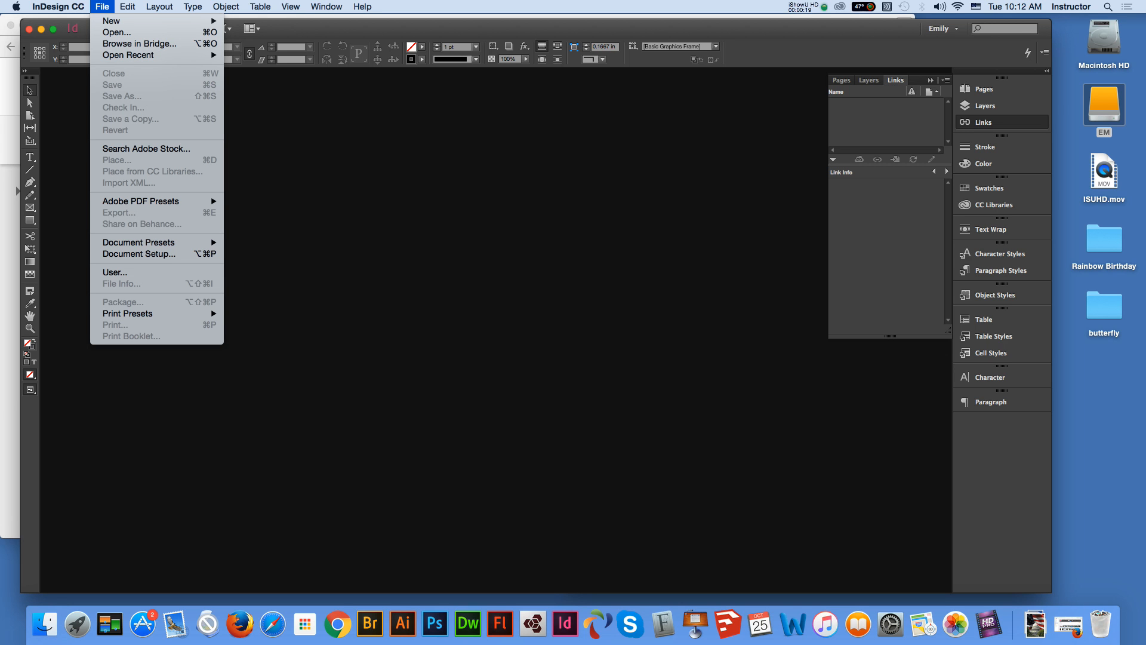
pyautogui.moveTo(112, 21)
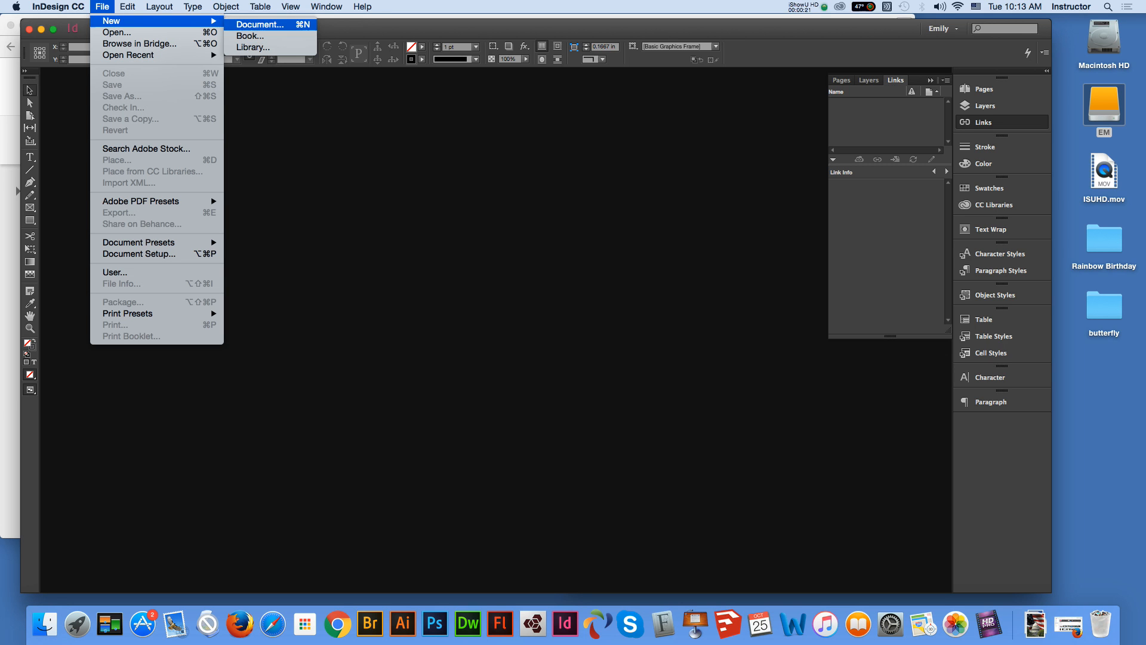
pyautogui.click(261, 25)
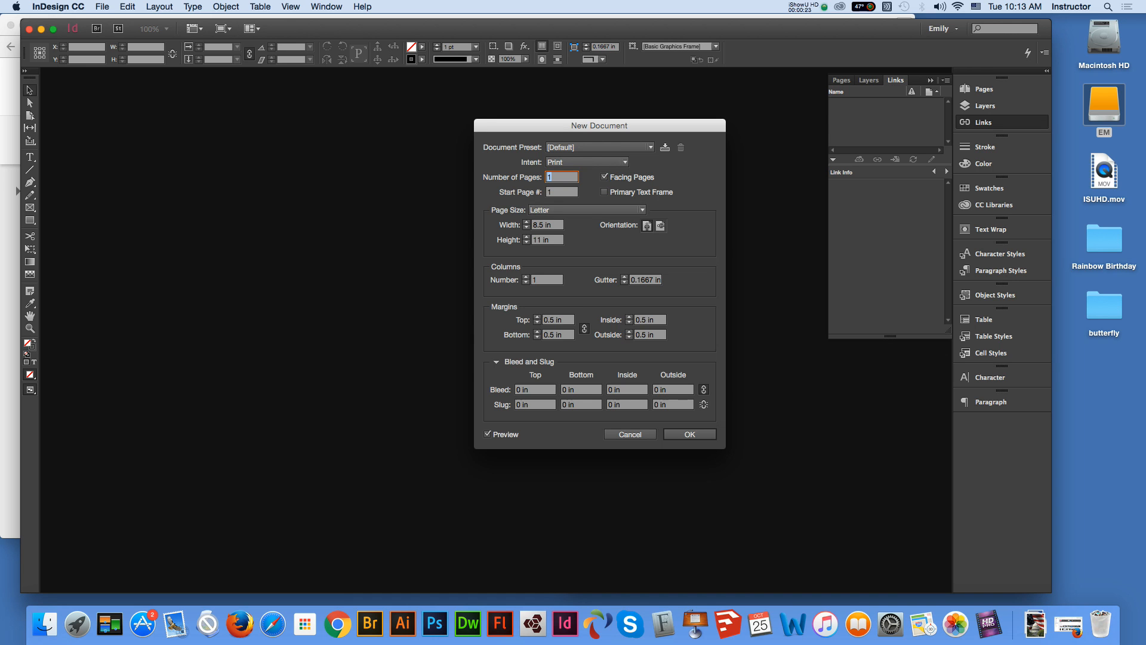
pyautogui.press('Escape')
# Check the ruler units and keyboard increments in the Units & Increments preferences, leaving them unmodified
pyautogui.click(58, 7)
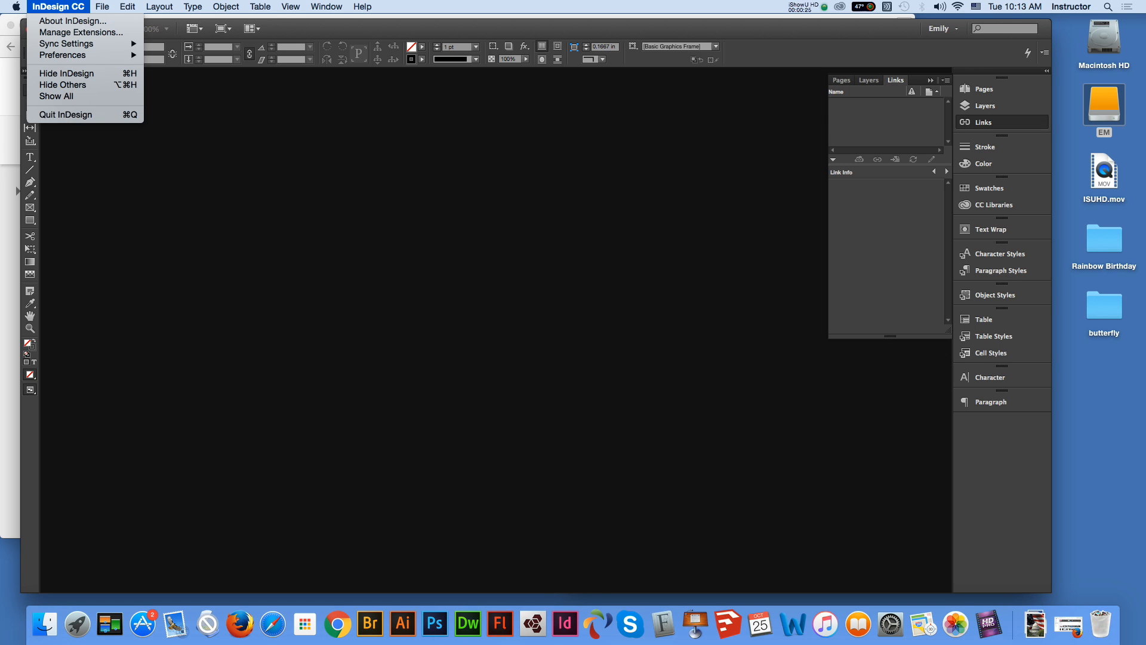
pyautogui.moveTo(84, 55)
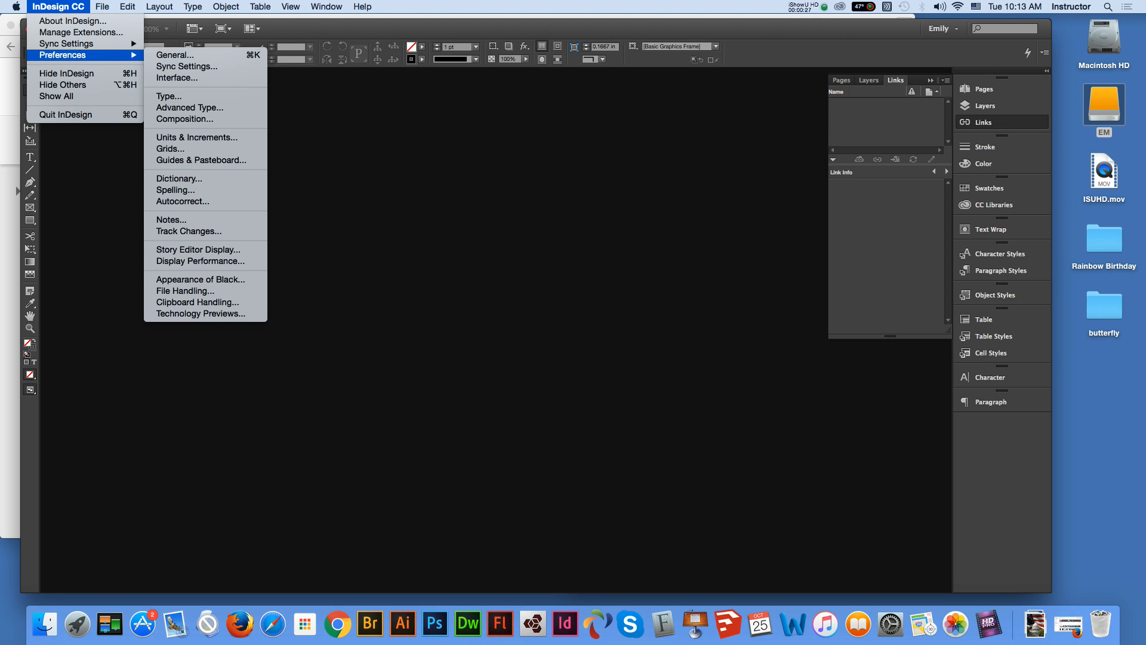
pyautogui.click(170, 55)
pyautogui.click(58, 7)
pyautogui.click(197, 138)
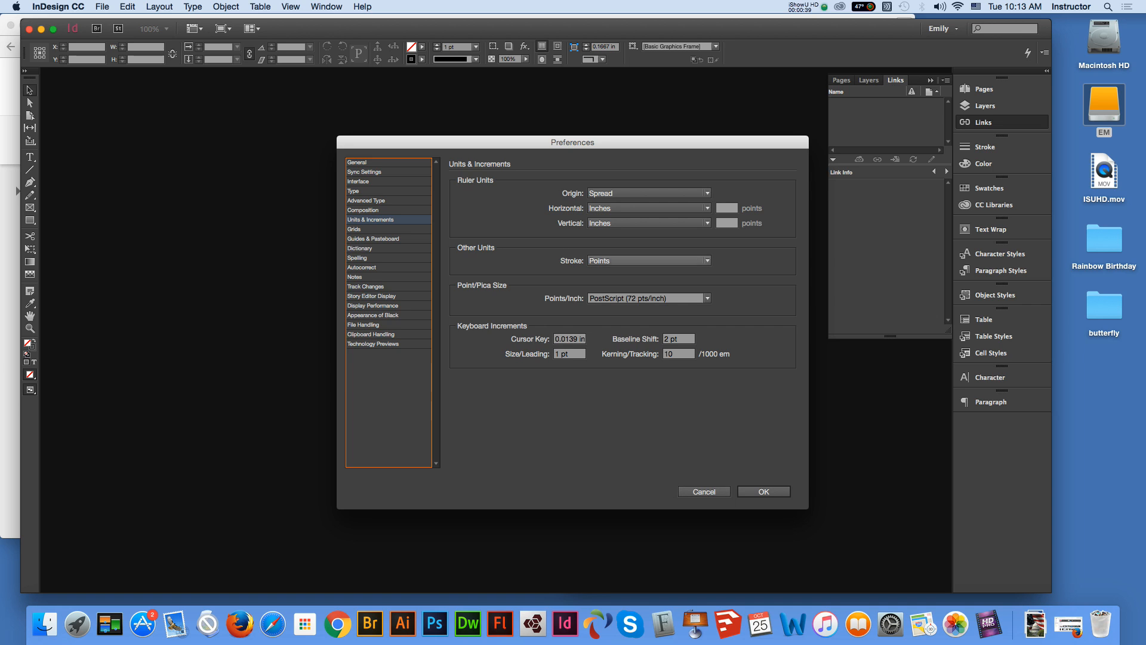
pyautogui.click(704, 492)
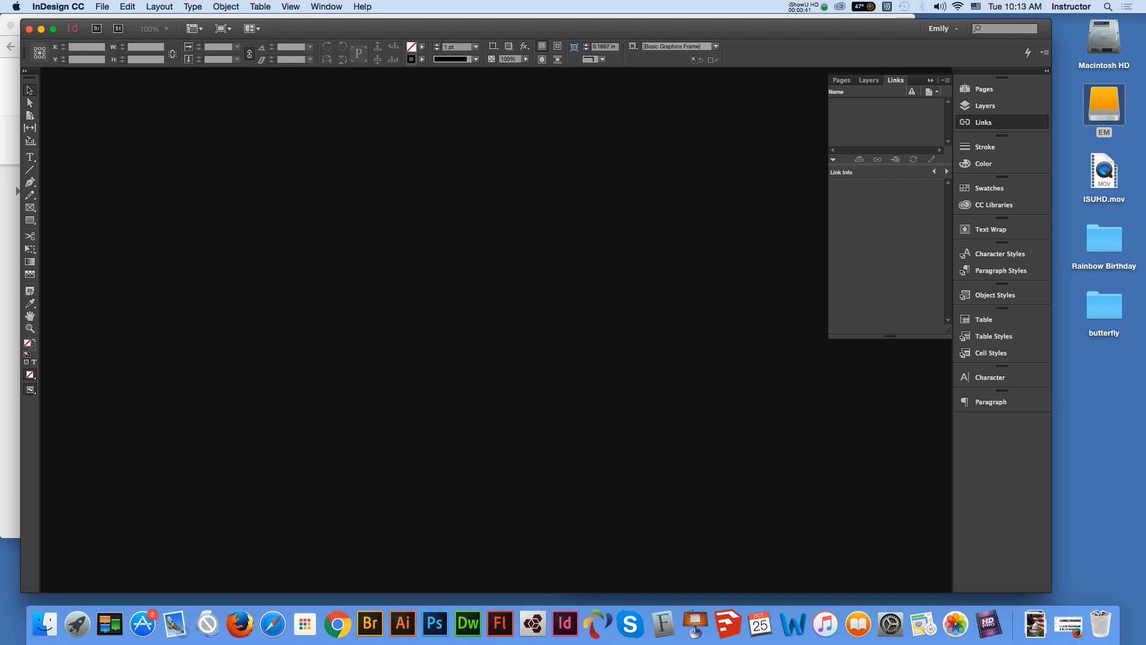
# Start a new print document with facing pages turned off
pyautogui.click(102, 6)
pyautogui.moveTo(120, 21)
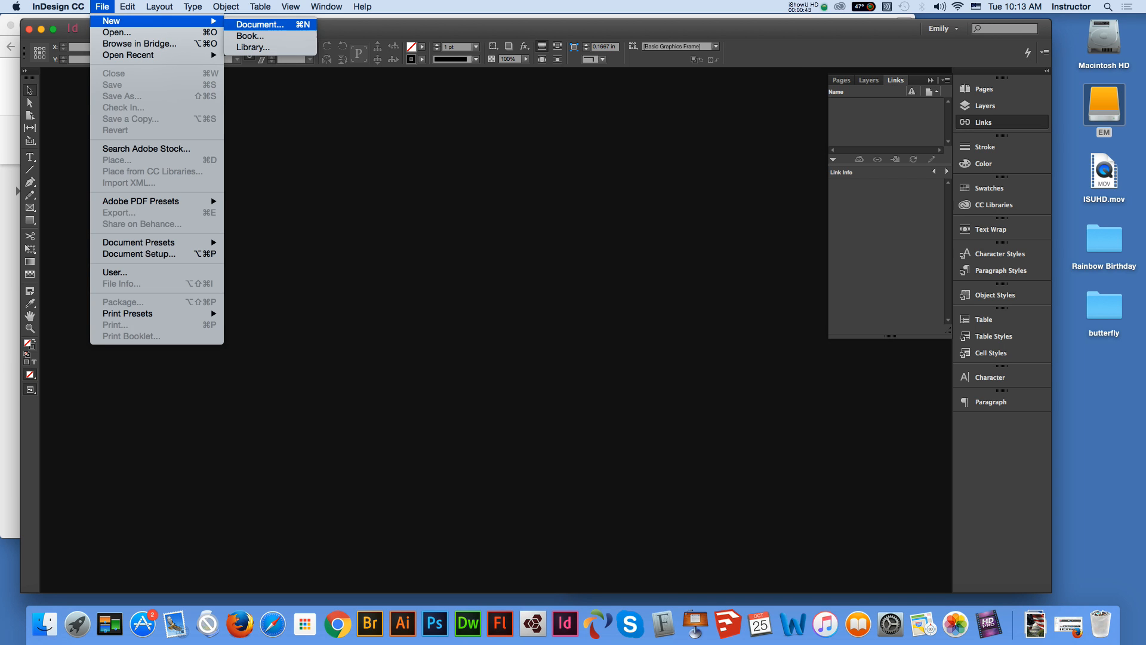
pyautogui.click(260, 25)
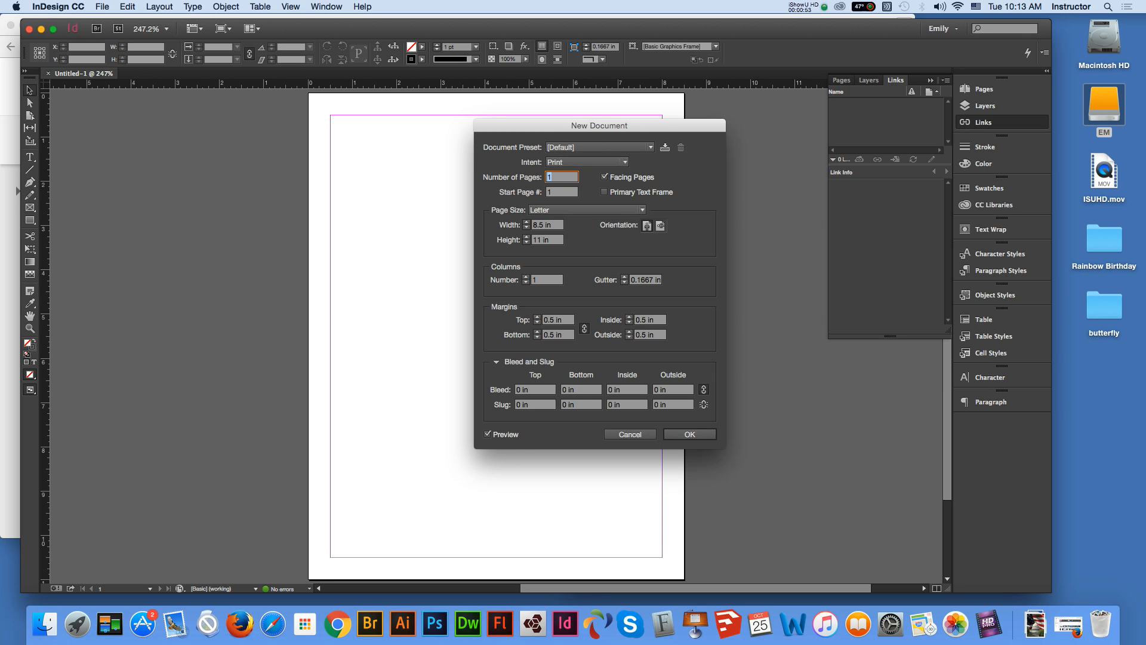
pyautogui.click(604, 177)
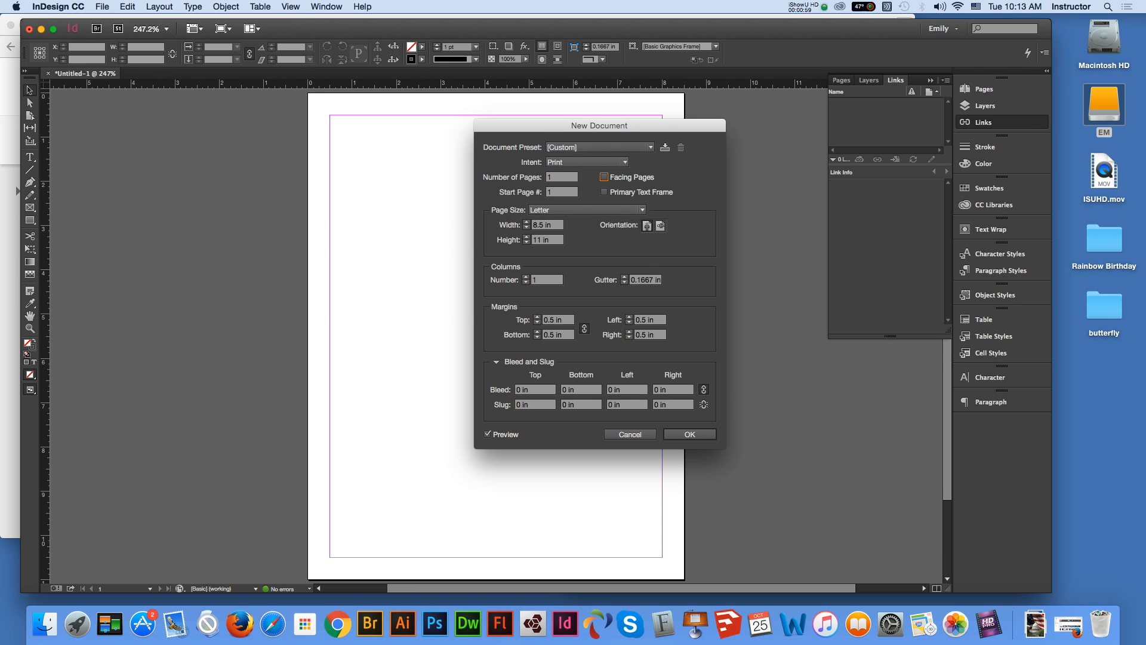
# Define a custom page size 7 in wide and 5 in high, entering the name Postcard_flyer
pyautogui.click(609, 210)
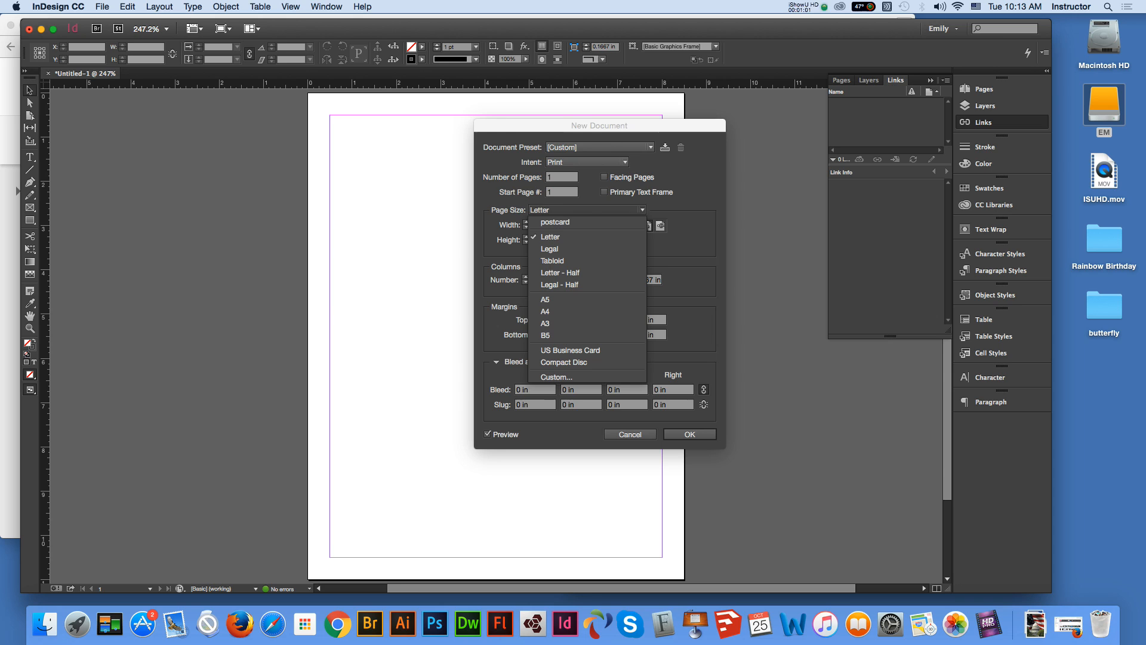
pyautogui.click(556, 377)
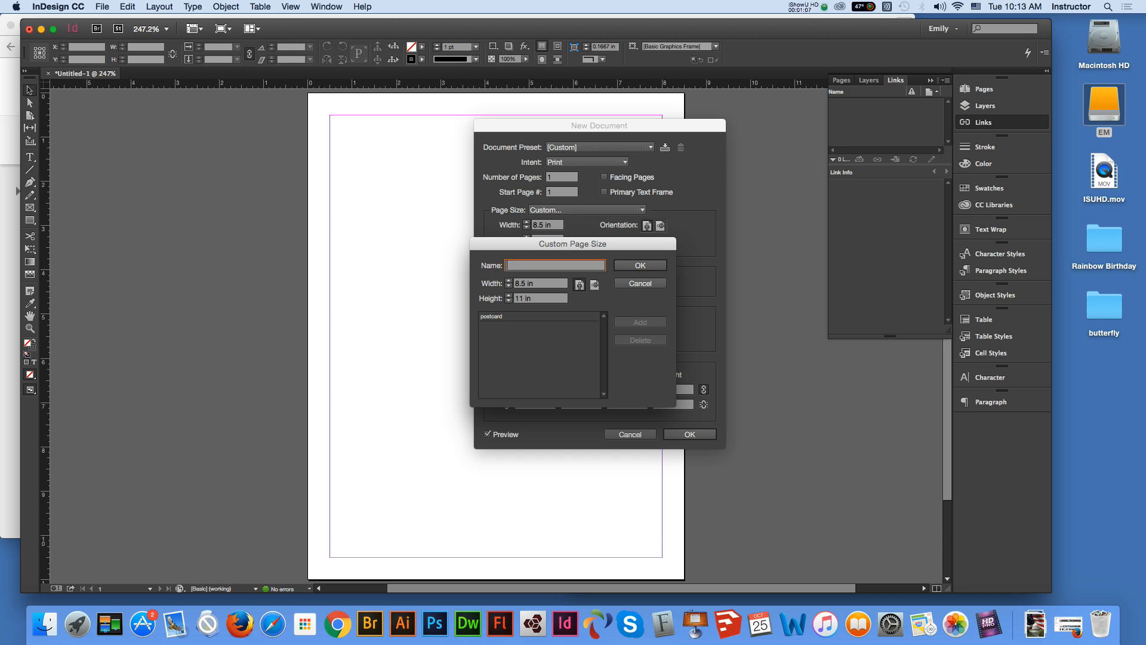
pyautogui.write('Postcard_flyer')
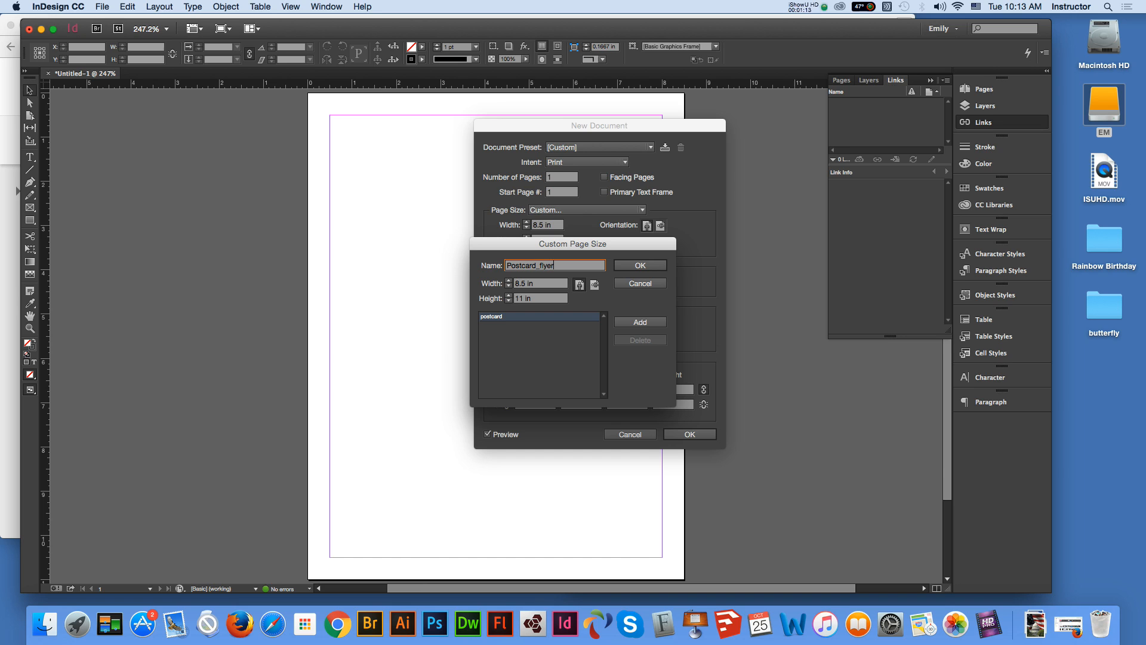
pyautogui.press('Tab')
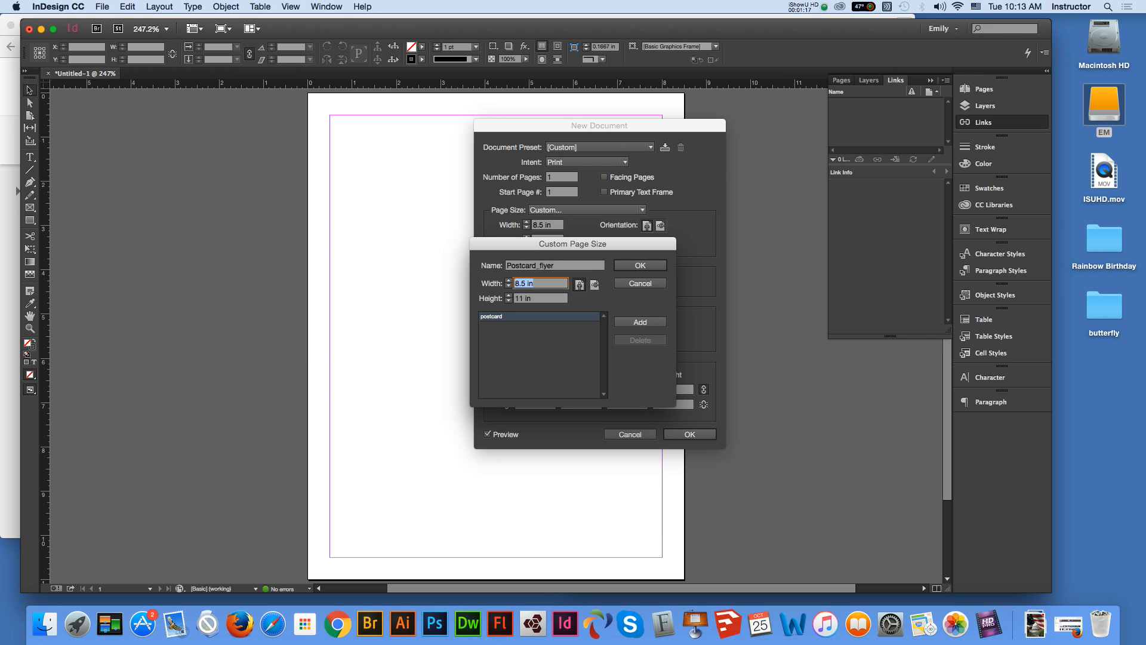
pyautogui.write('7')
pyautogui.press('Tab')
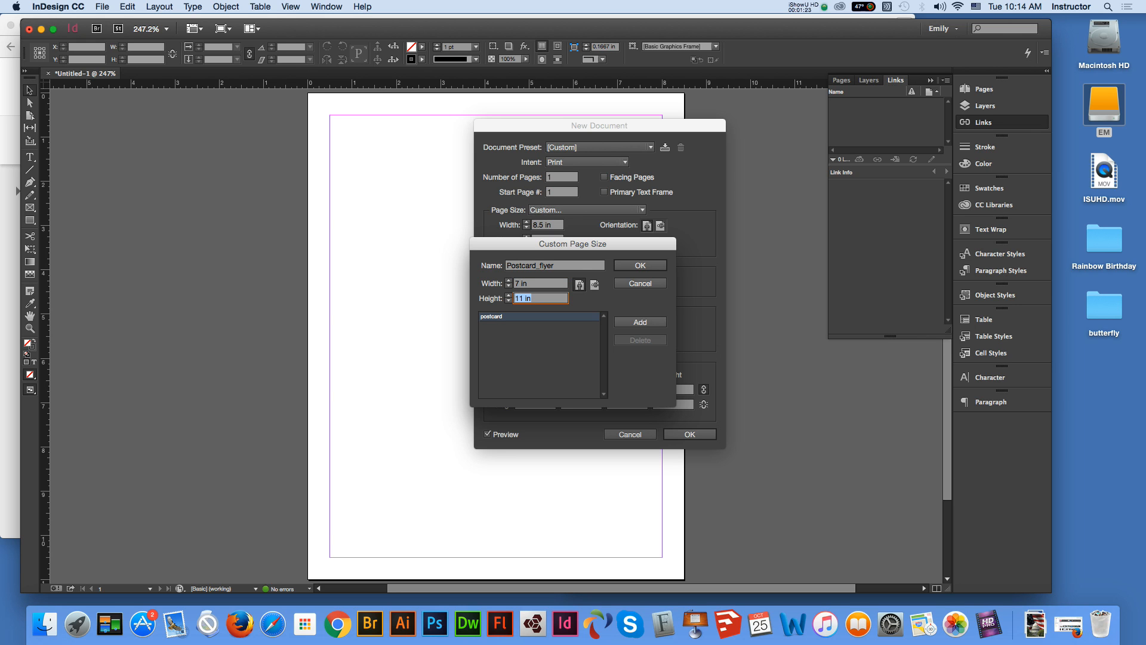
pyautogui.write('5')
pyautogui.press('Return')
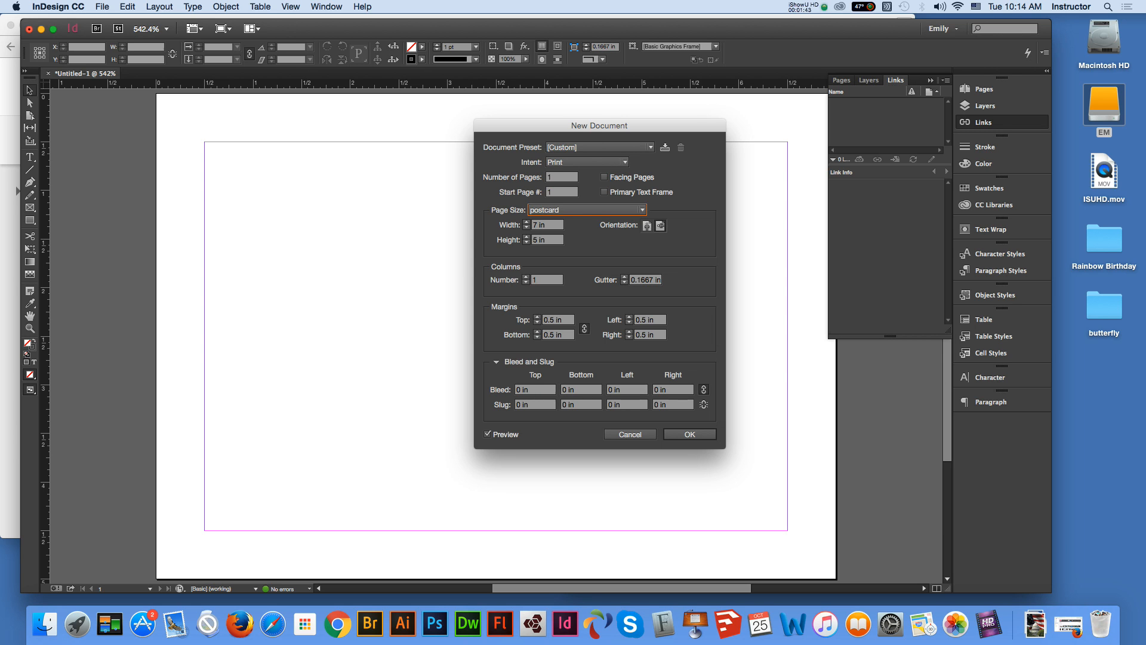
# Set all four page margins of the new document to 0.25 in
pyautogui.click(545, 320)
pyautogui.write('2')
pyautogui.click(561, 335)
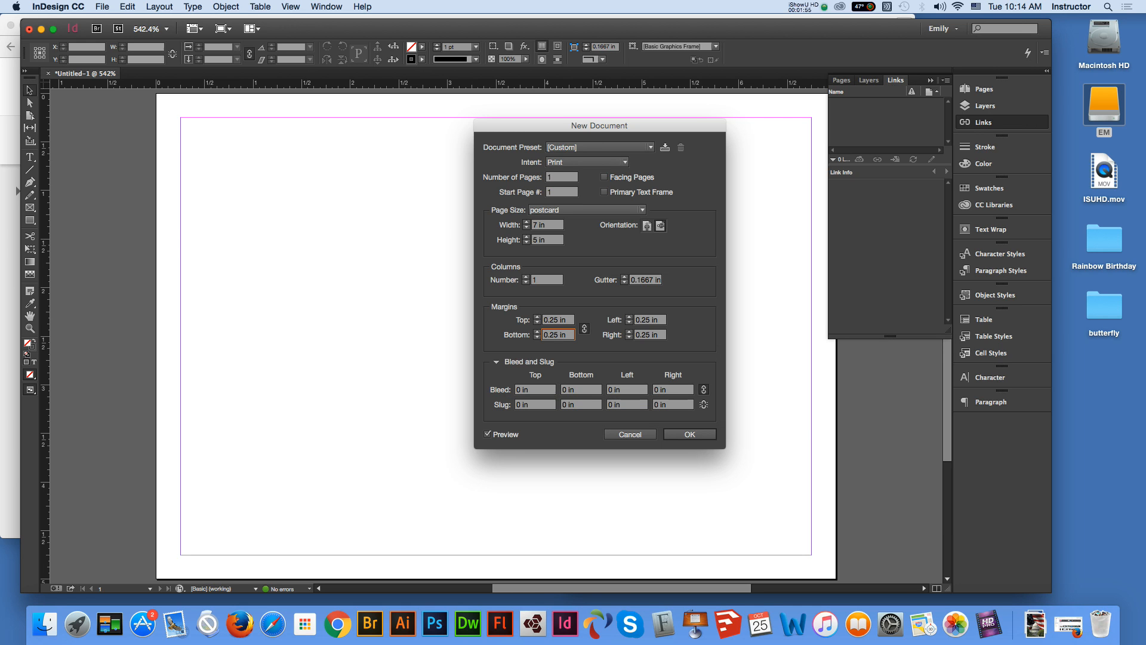
# Set the bleed to 0.125 in on all sides and create the document
pyautogui.click(521, 389)
pyautogui.write('.125')
pyautogui.press('Tab')
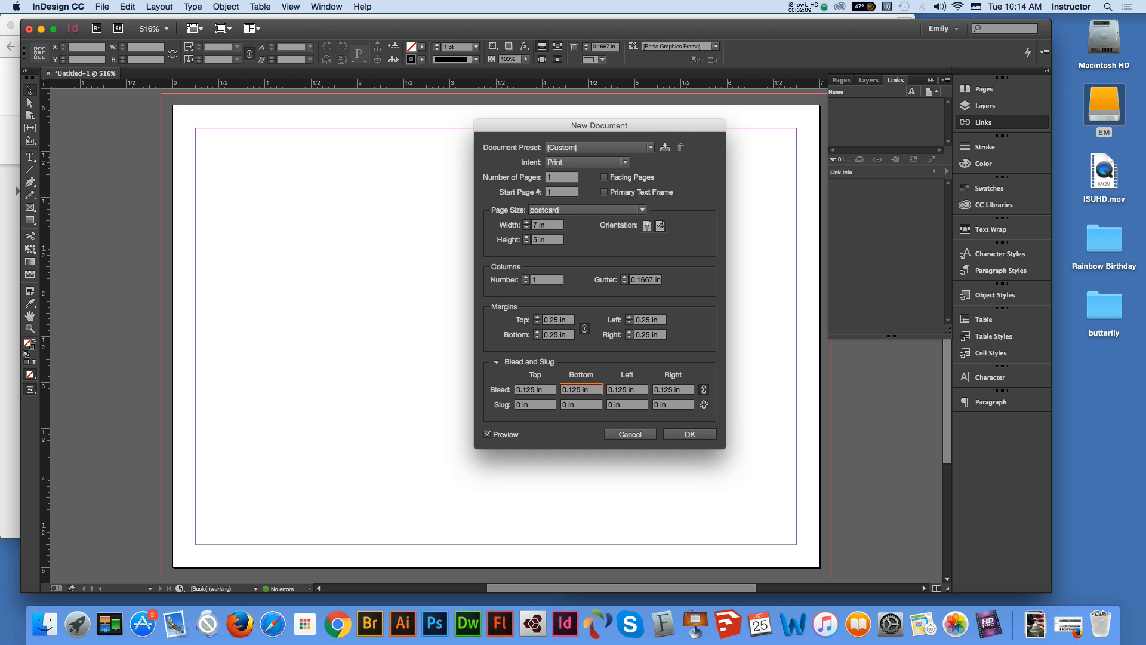
pyautogui.press('Return')
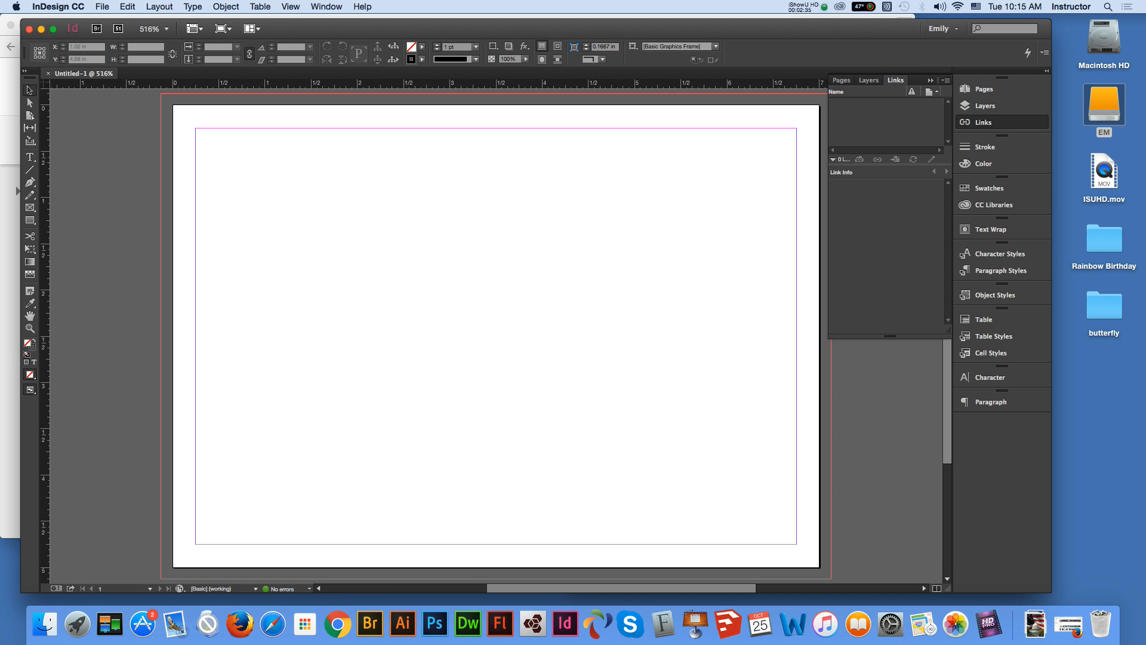
# View the blank postcard page in Preview and Bleed screen modes
pyautogui.click(30, 316)
pyautogui.moveTo(332, 256); pyautogui.dragTo(317, 259)
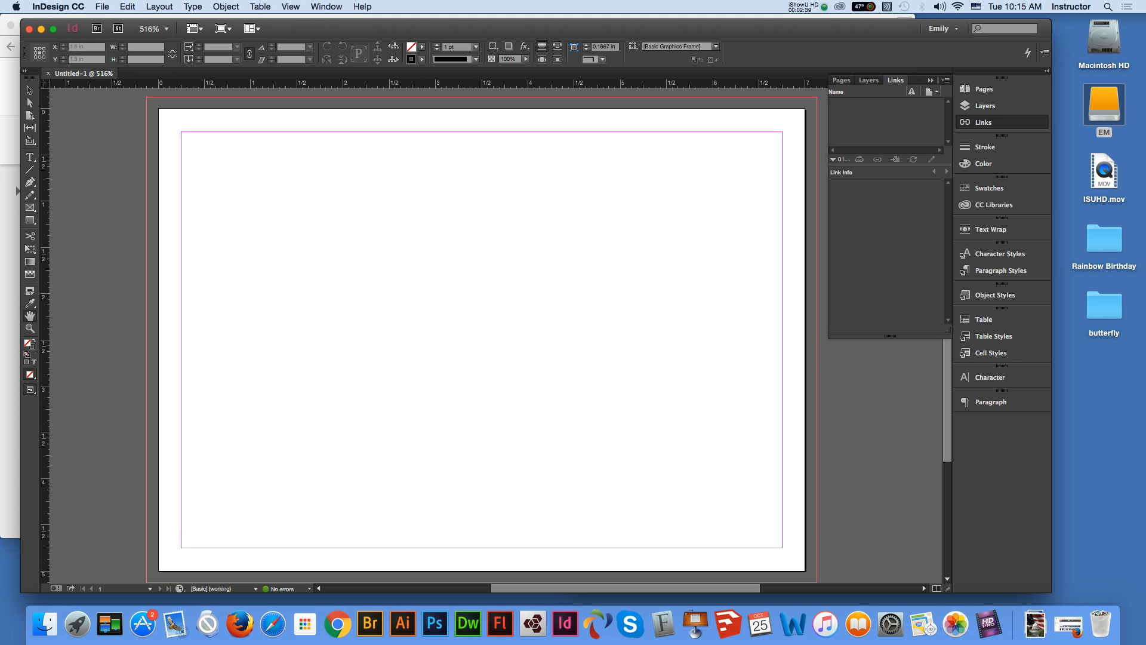
pyautogui.press('v')
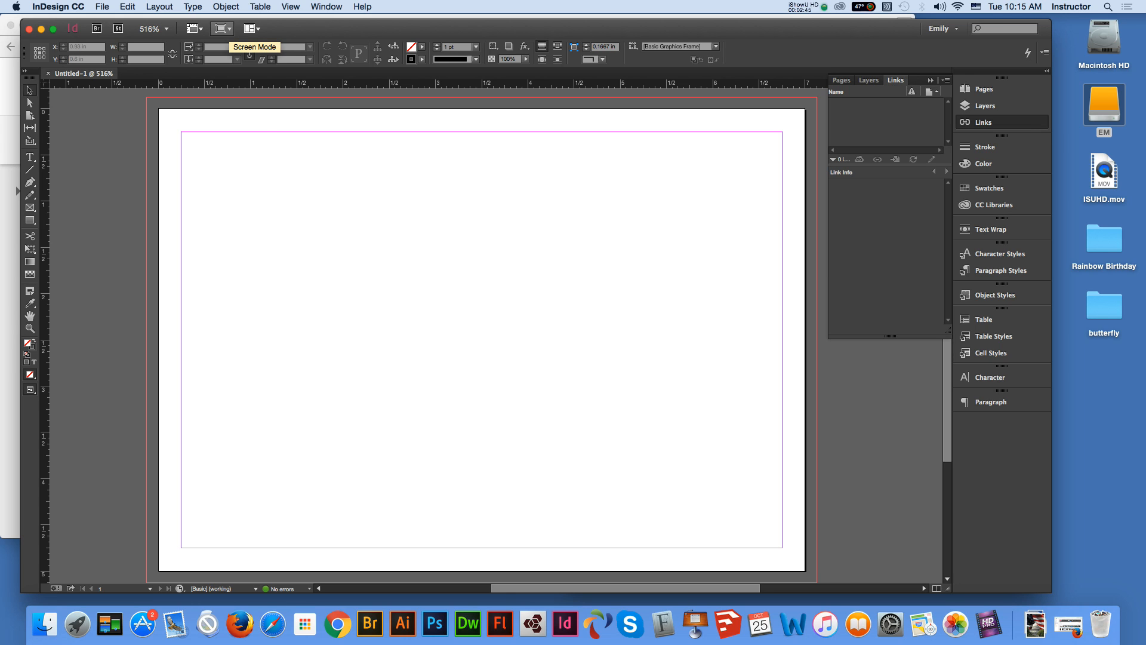
pyautogui.click(222, 29)
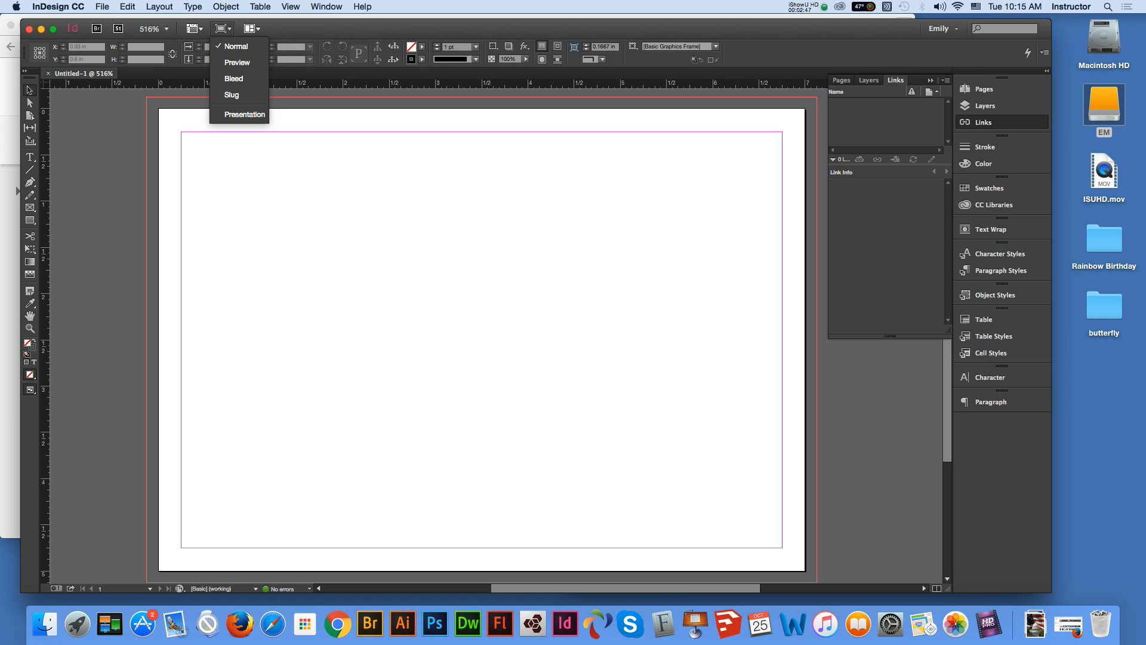
pyautogui.click(237, 62)
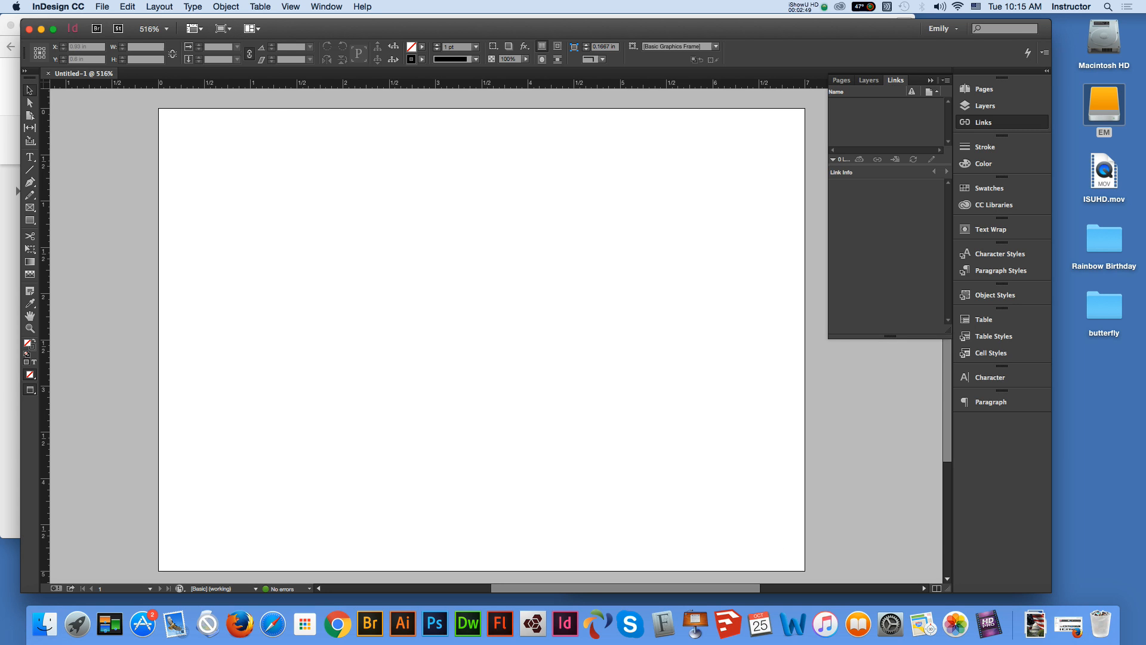
pyautogui.click(223, 29)
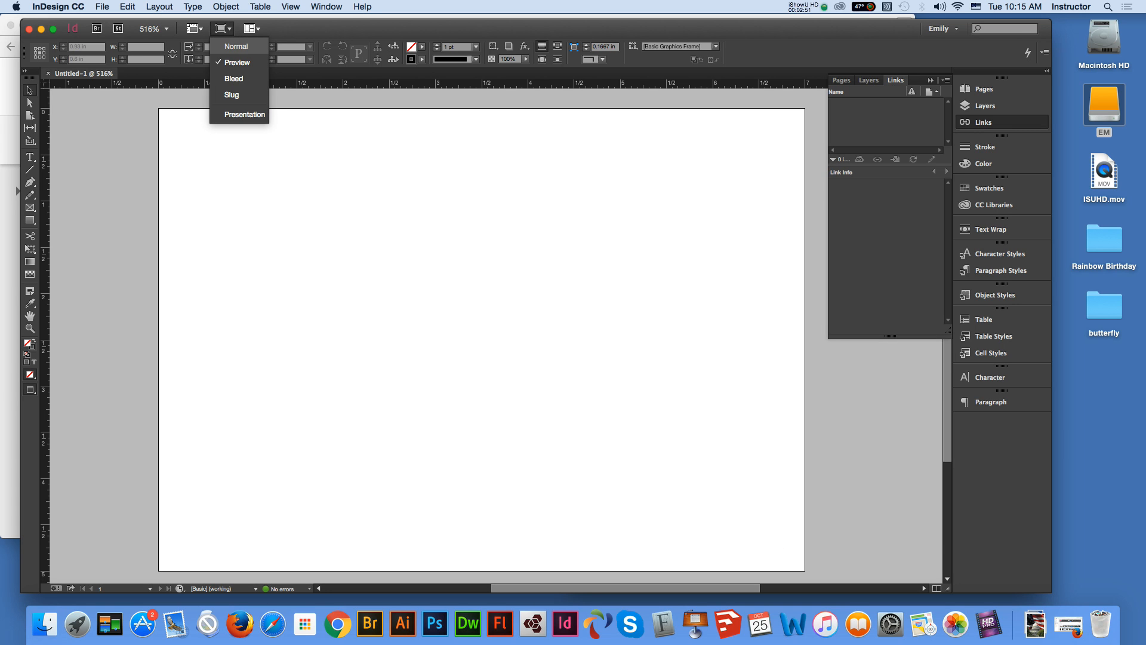
pyautogui.click(233, 78)
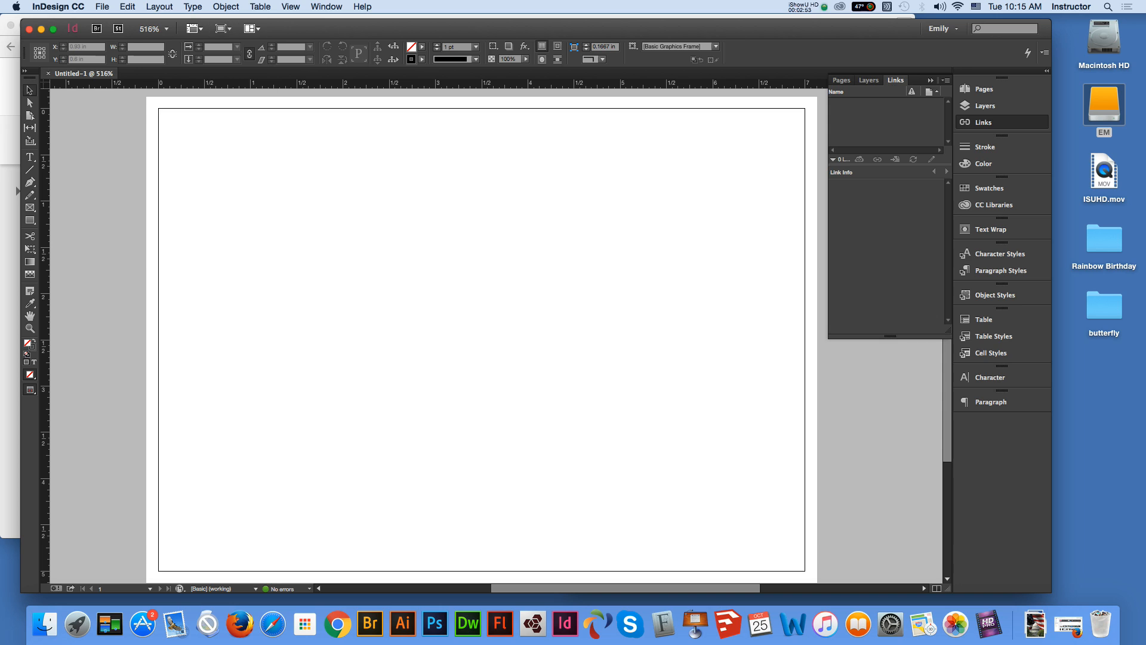
# View the page in Presentation mode, switch its background to white, and return to Normal screen mode
pyautogui.click(222, 28)
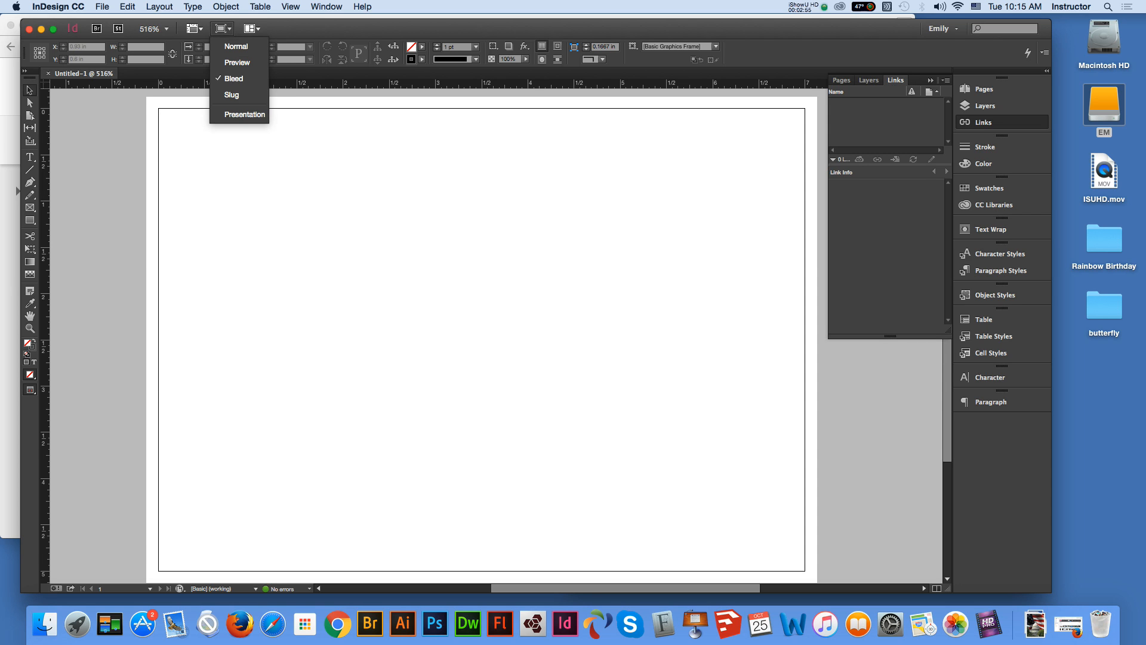
pyautogui.click(245, 114)
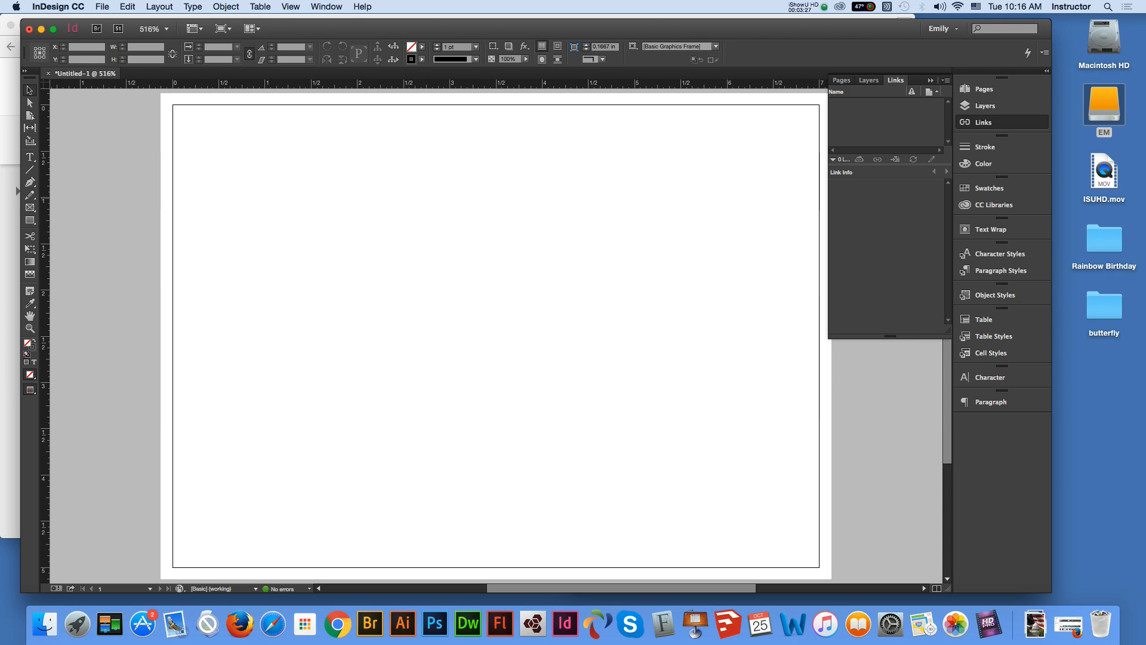
pyautogui.click(223, 28)
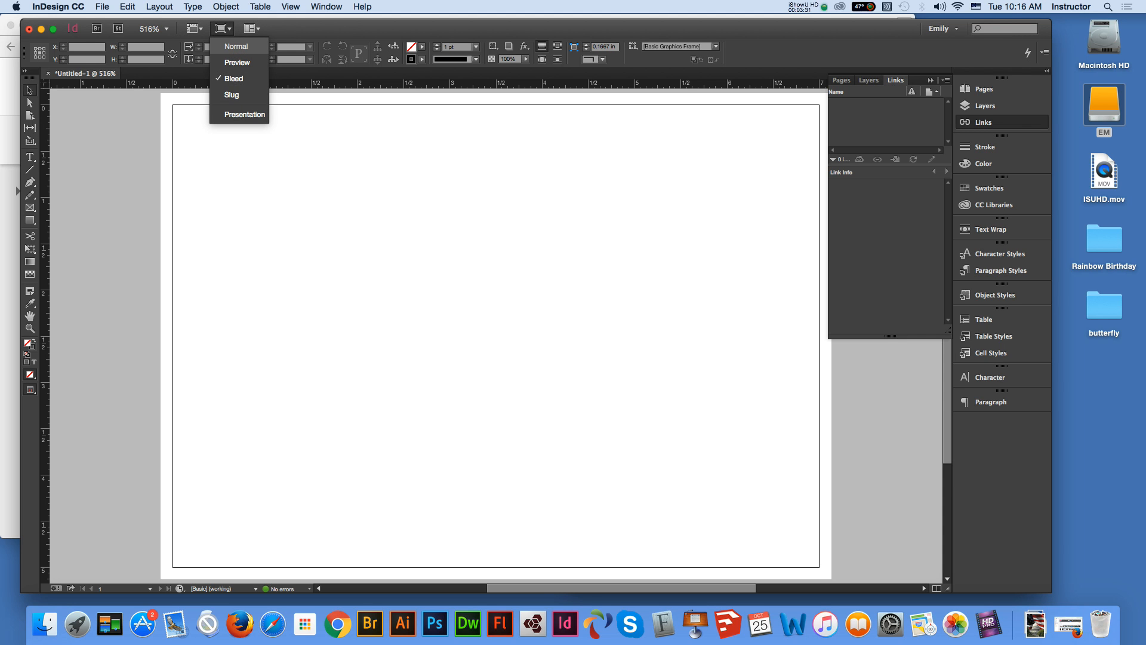
pyautogui.click(244, 115)
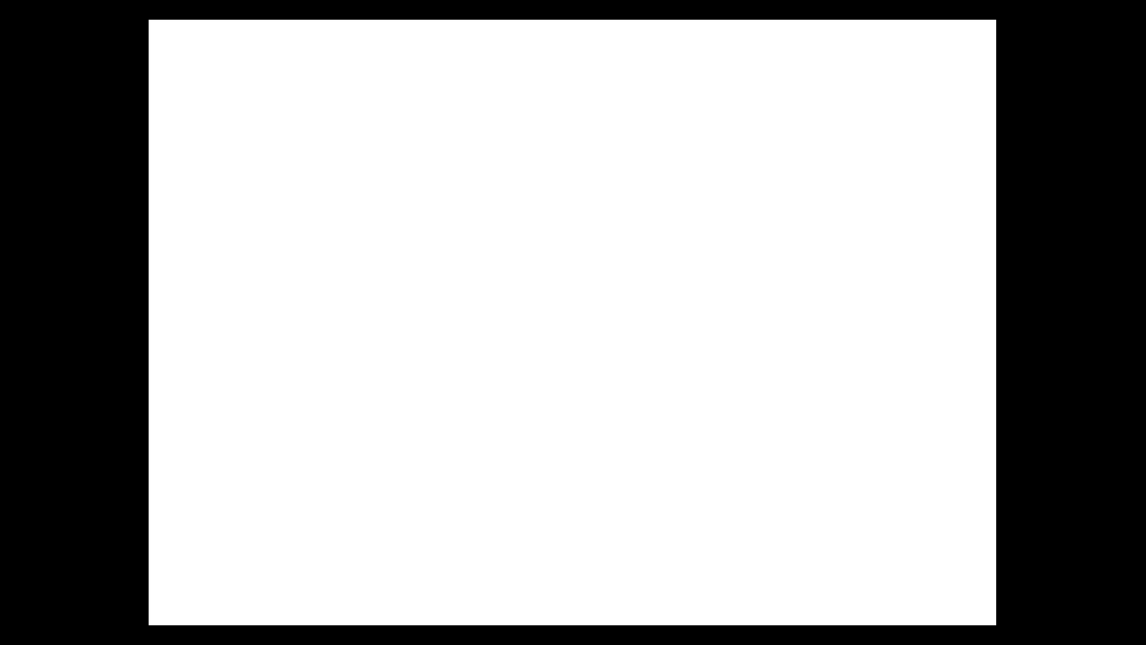
pyautogui.press('w')
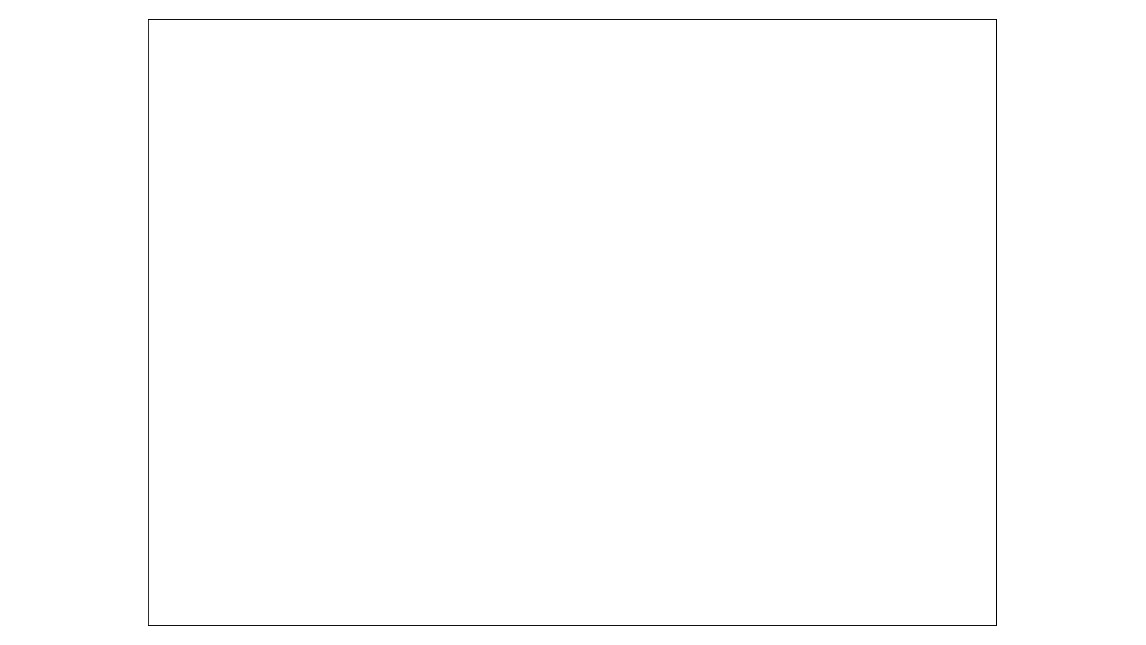
pyautogui.press('Escape')
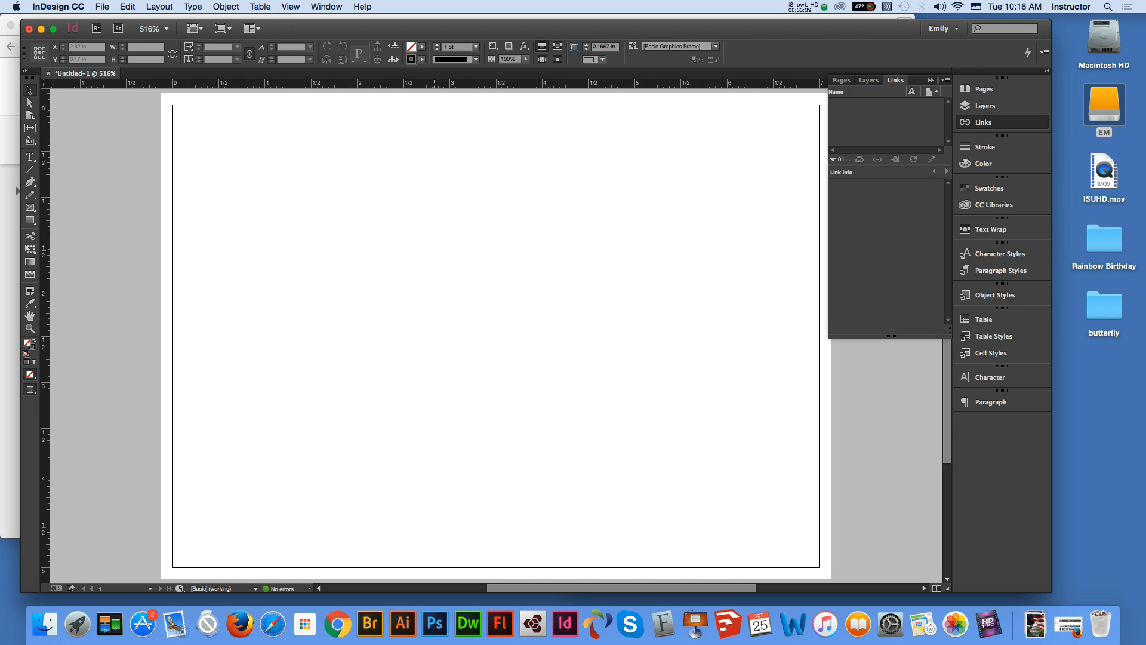
pyautogui.click(223, 28)
pyautogui.click(237, 48)
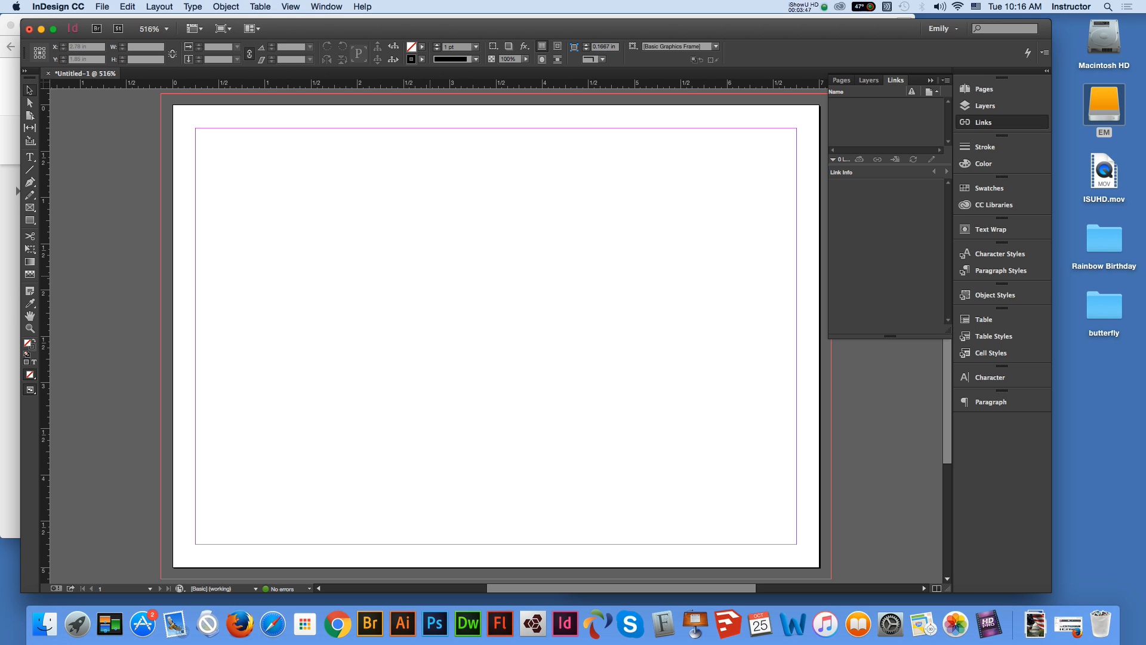
# Collapse the Links panel and look over the view options for frame edges, rulers, guides and hidden characters
pyautogui.click(931, 80)
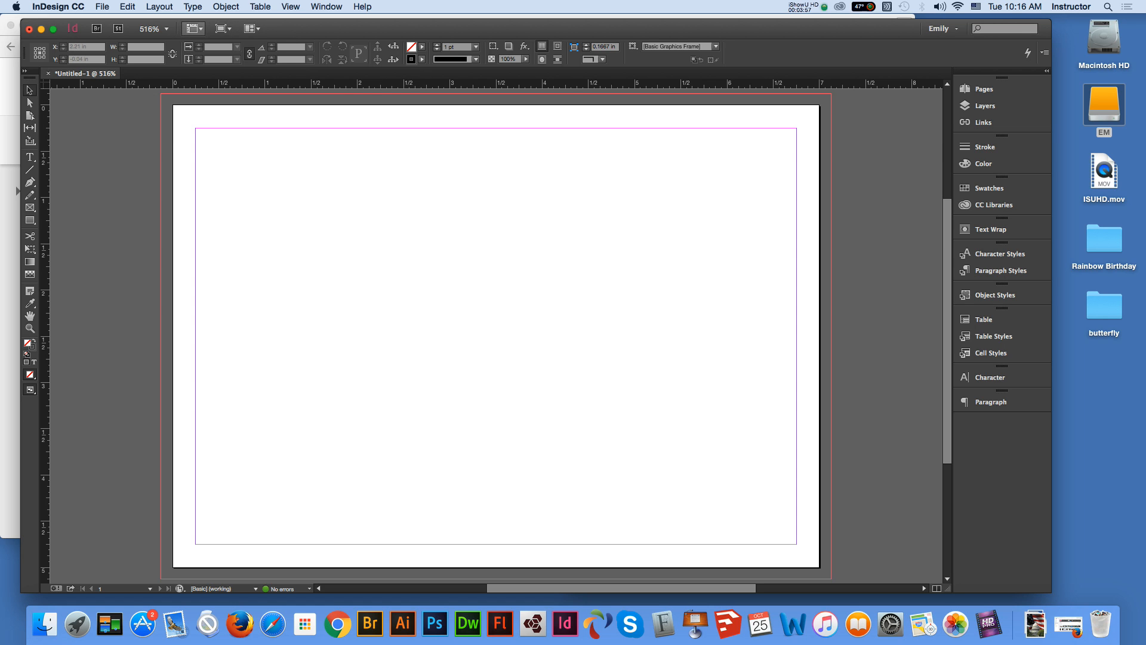
pyautogui.click(194, 28)
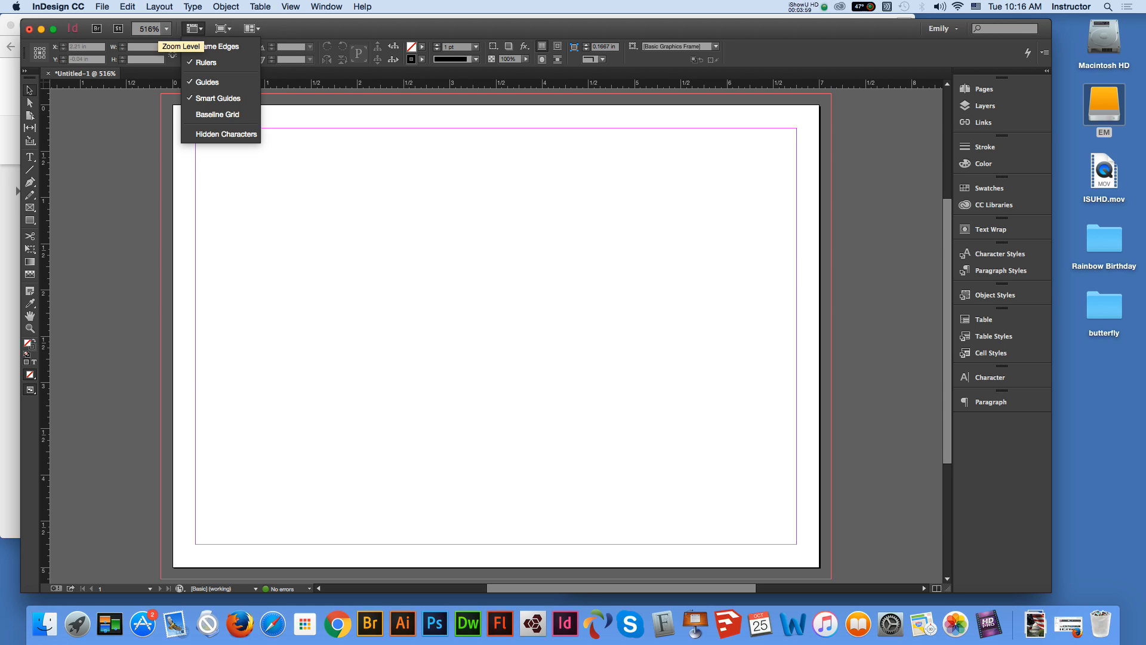
# View the page at 100% and 600% zoom, and fit it back into the window
pyautogui.click(167, 29)
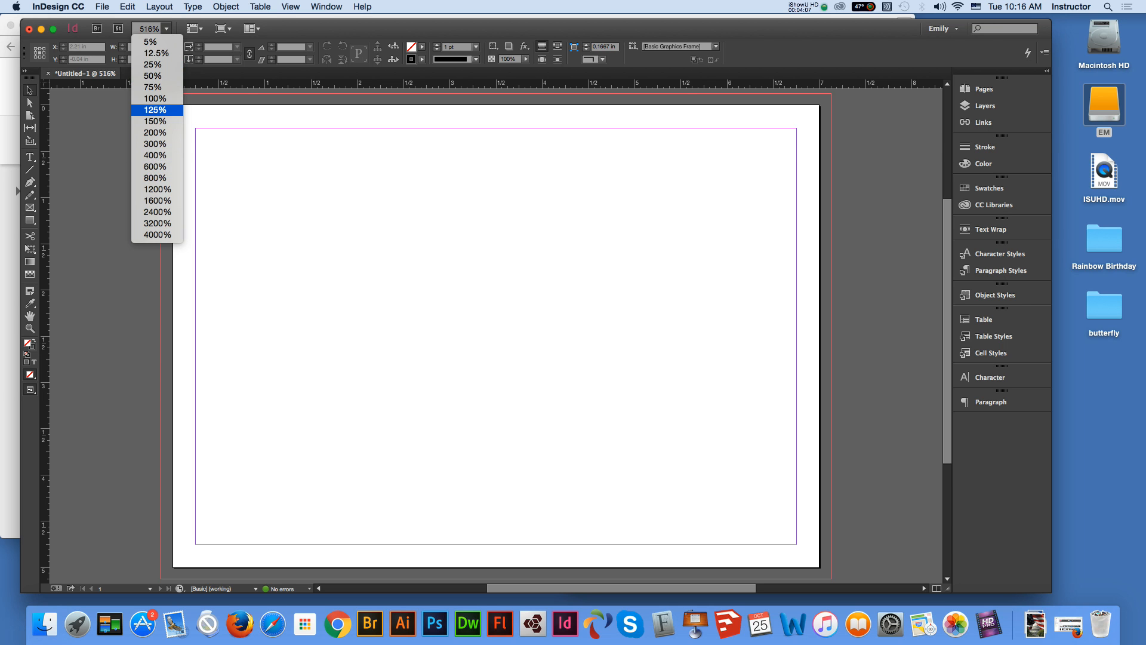
pyautogui.click(155, 98)
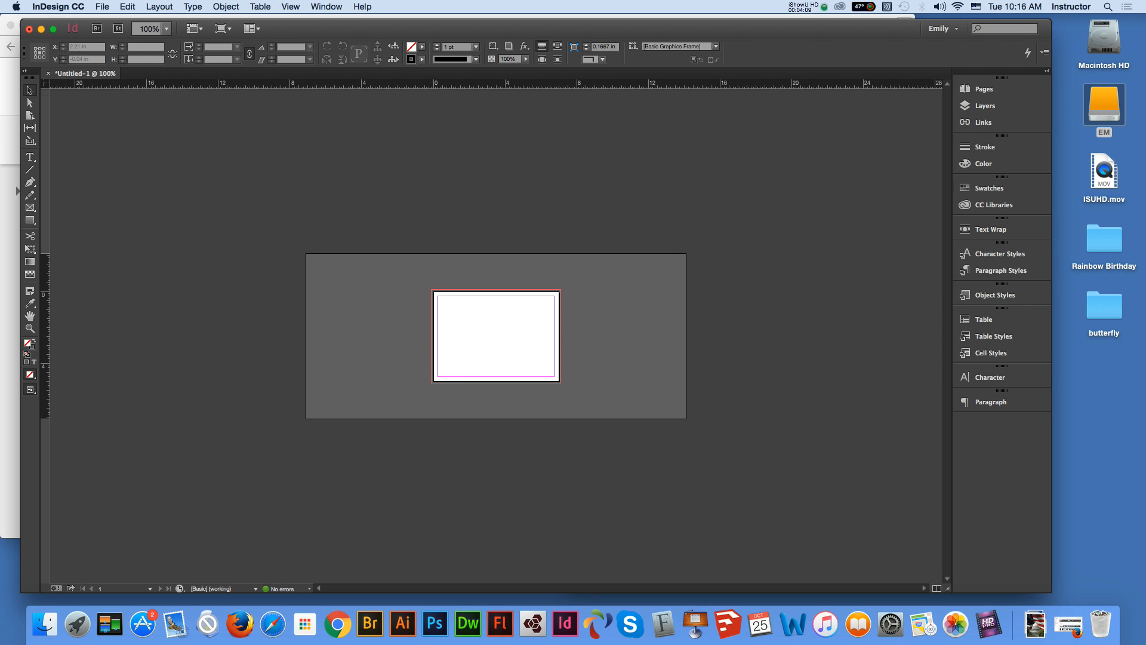
pyautogui.click(161, 29)
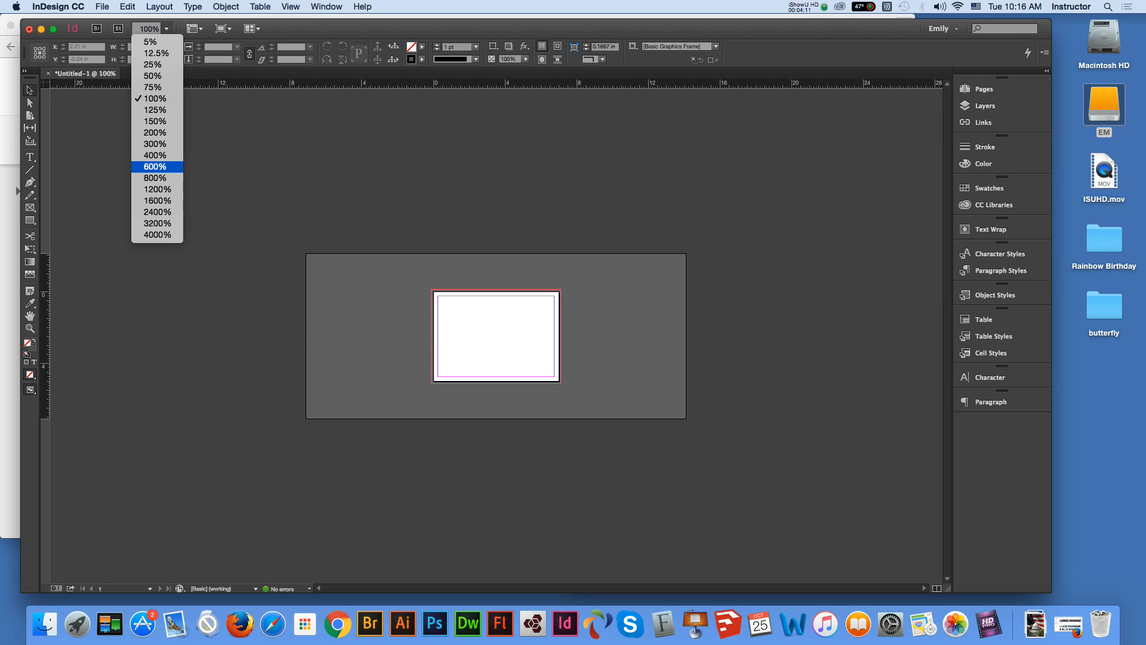
pyautogui.click(156, 162)
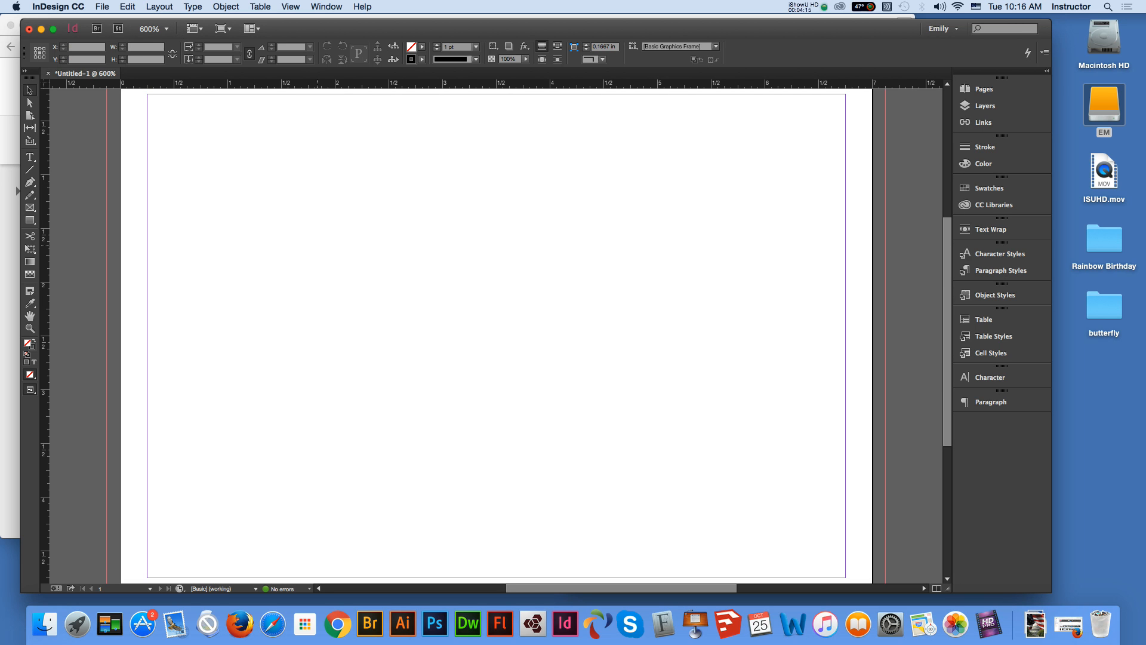
pyautogui.press('super+0')
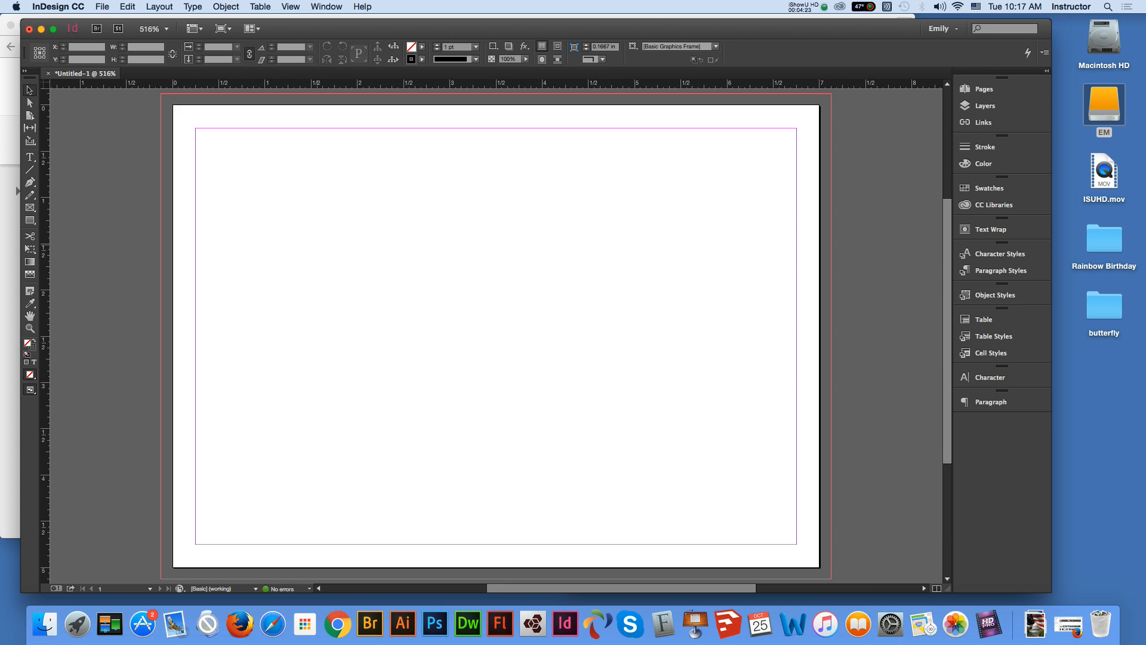
# Magnify the page in increments up to 1200% and reduce the magnification back down to 400%
pyautogui.press('super+equal')
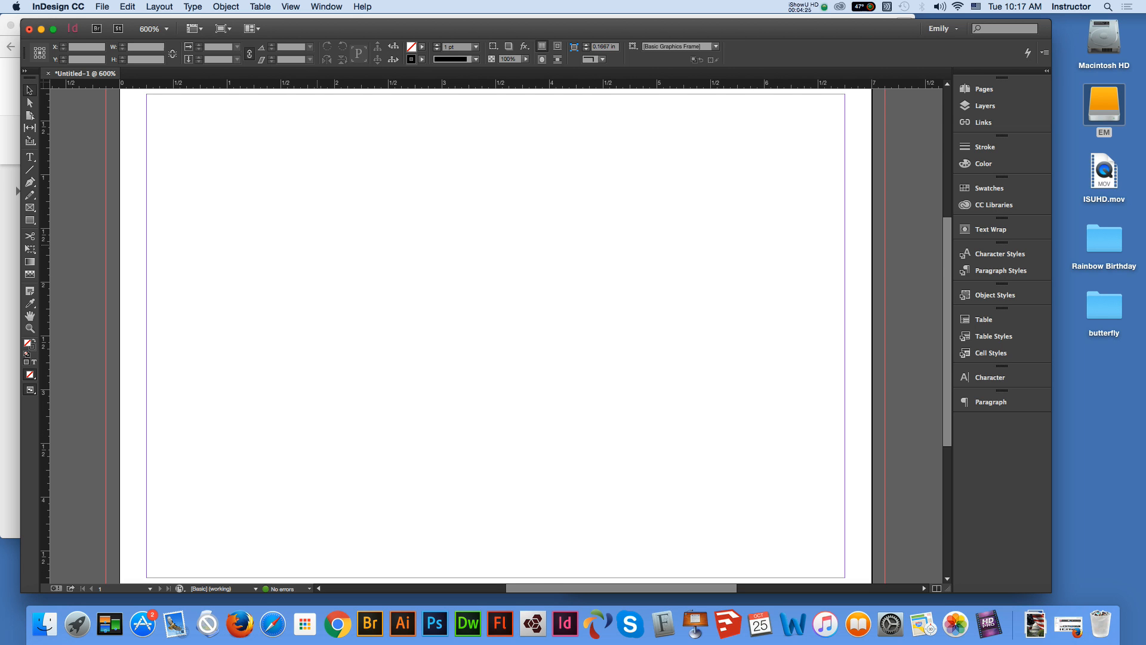
pyautogui.press('super+equal')
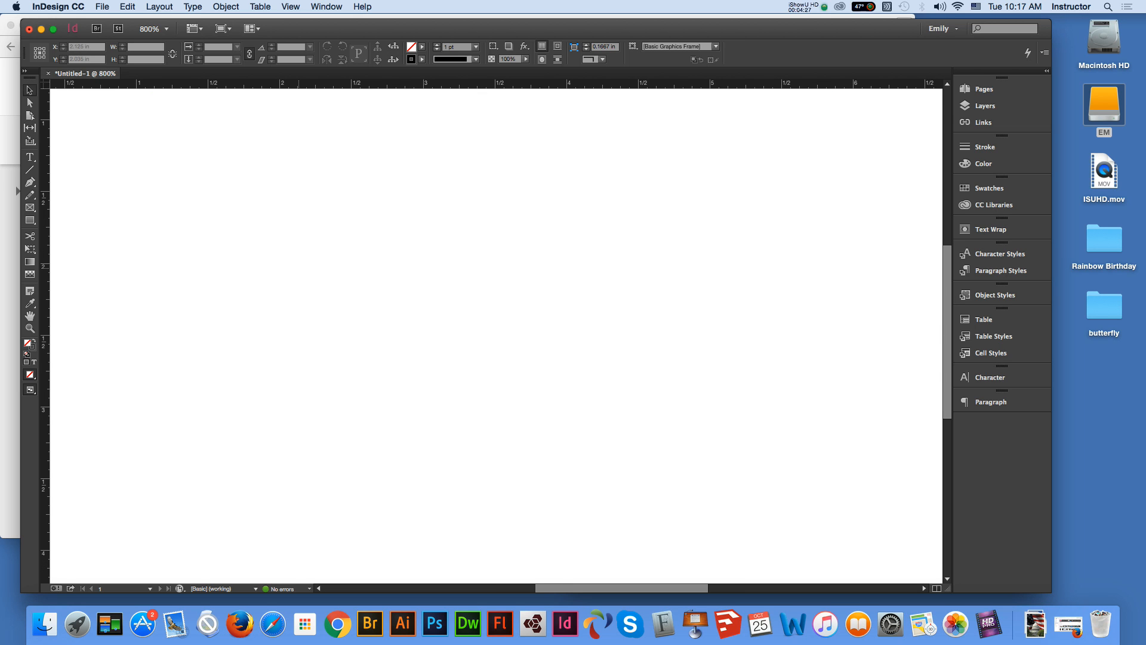
pyautogui.press('super+minus')
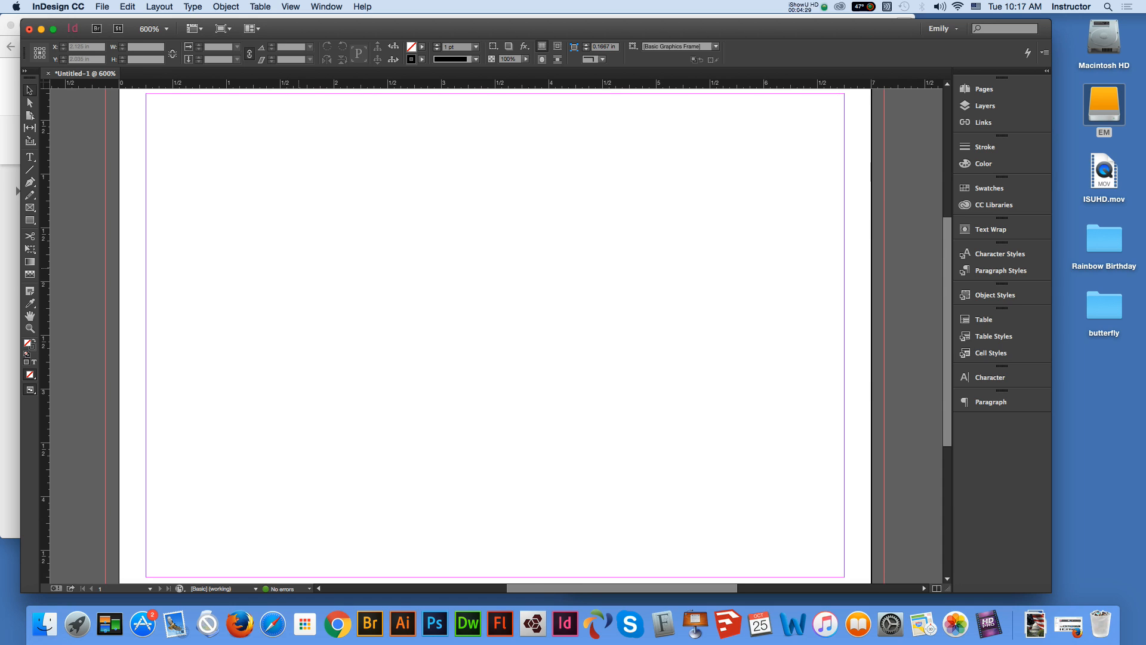
pyautogui.press('super+equal')
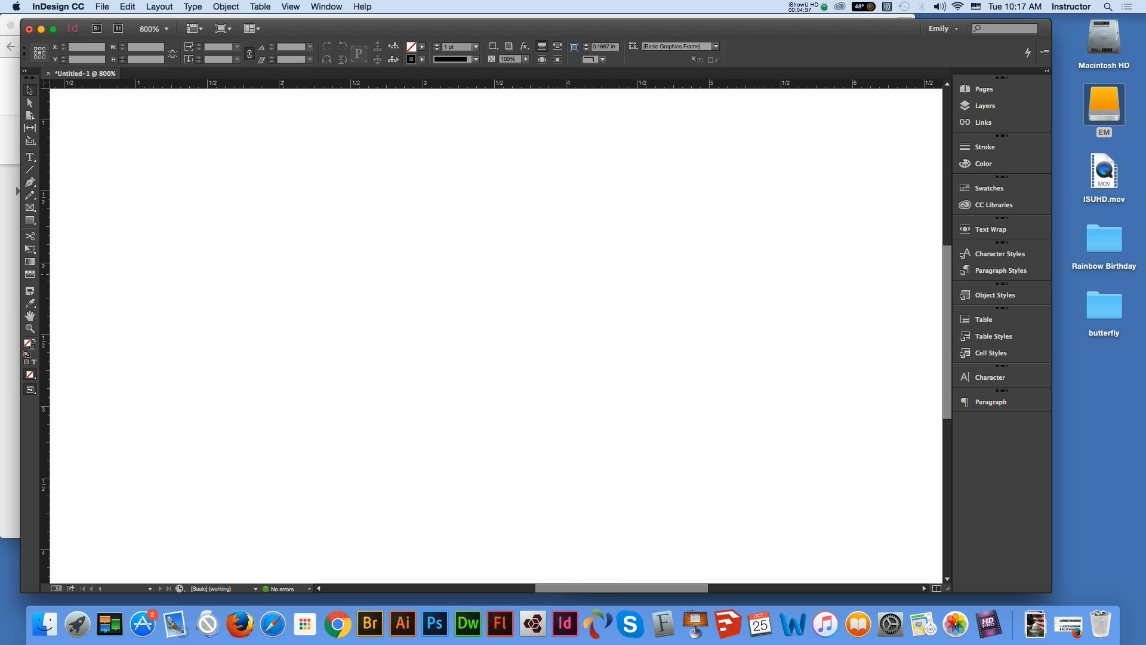
pyautogui.press('super+equal')
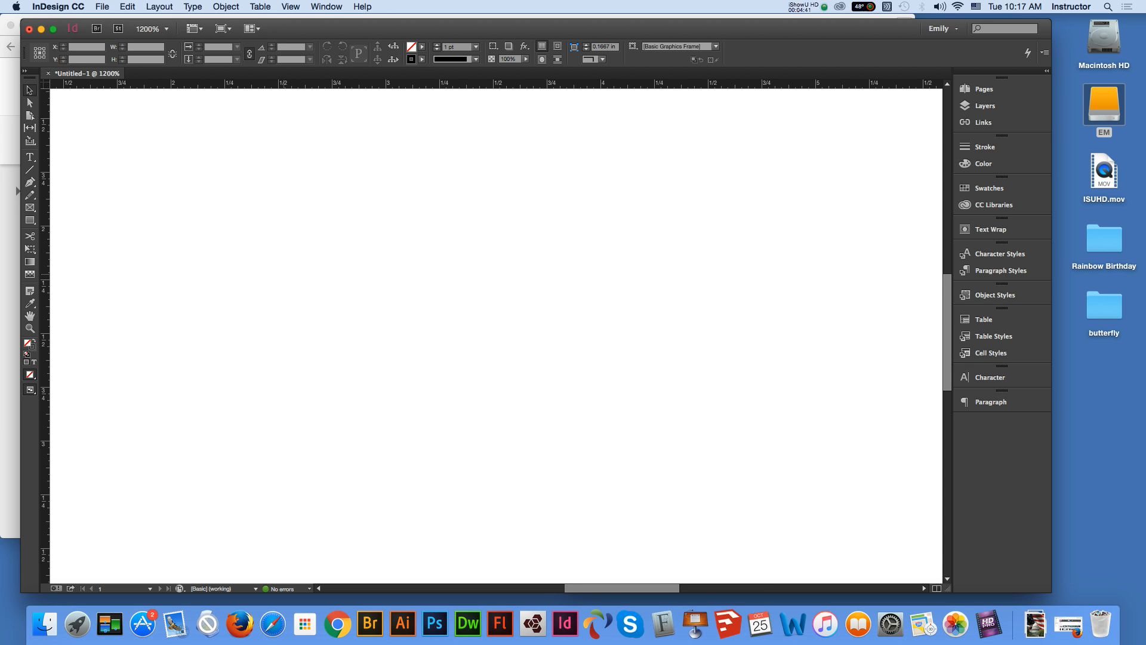
pyautogui.press('super+minus')
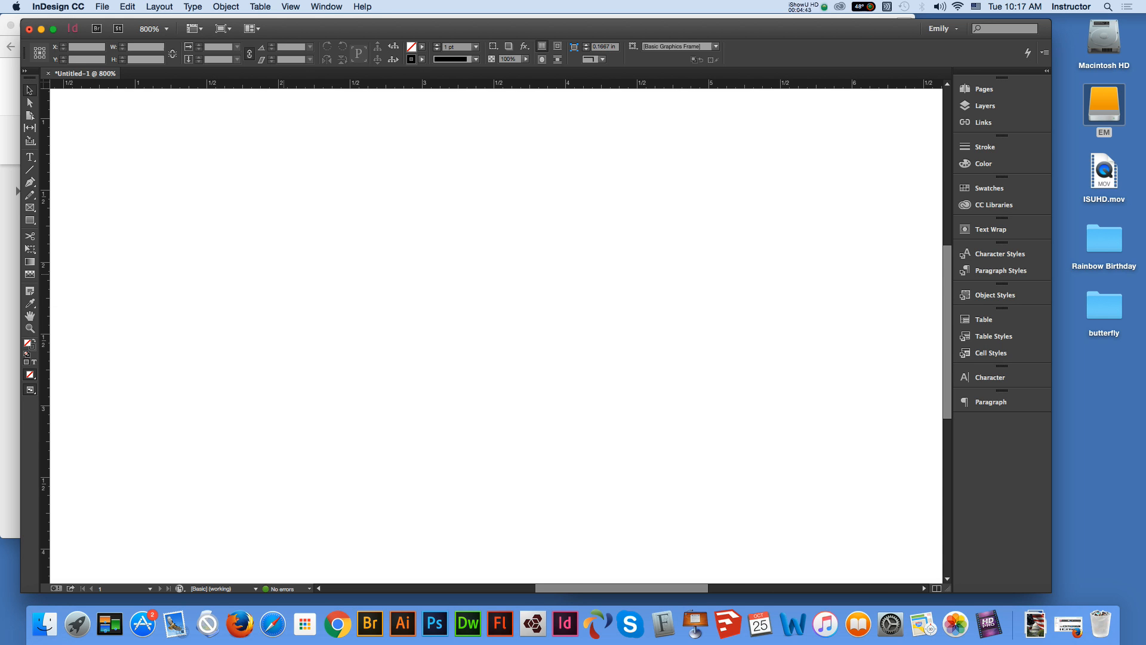
pyautogui.press('super+minus')
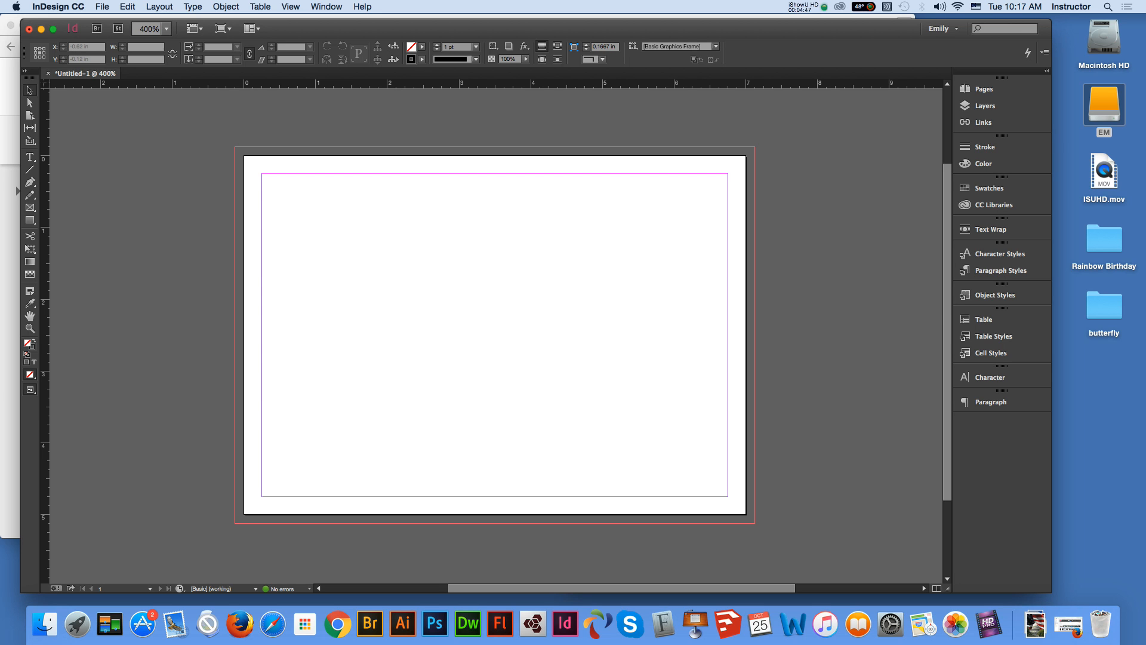
# Use power zoom to resize and reposition the red view frame over the page, and magnify the framed area to 1440%
pyautogui.click(149, 28)
pyautogui.click(452, 322)
pyautogui.moveTo(422, 321); pyautogui.dragTo(422, 320)
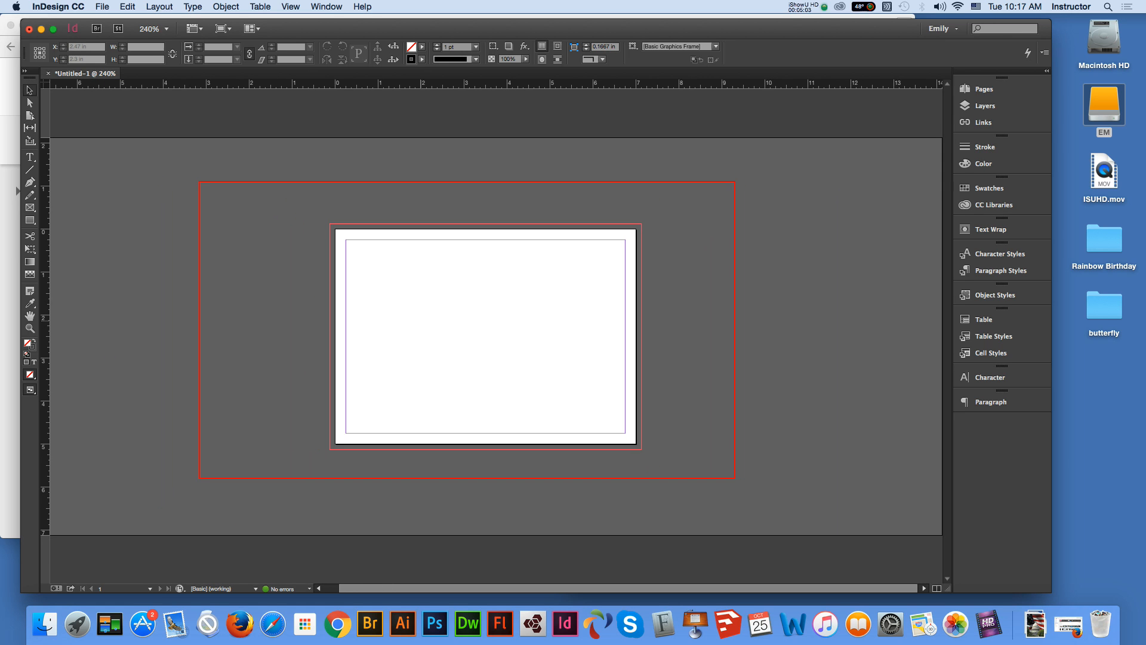
pyautogui.scroll(5, 421, 320)
pyautogui.scroll(-3, 422, 320)
pyautogui.scroll(2, 421, 320)
pyautogui.scroll(-2, 422, 320)
pyautogui.scroll(2, 429, 323)
pyautogui.scroll(2, 429, 323)
pyautogui.scroll(-2, 429, 323)
pyautogui.scroll(1, 428, 323)
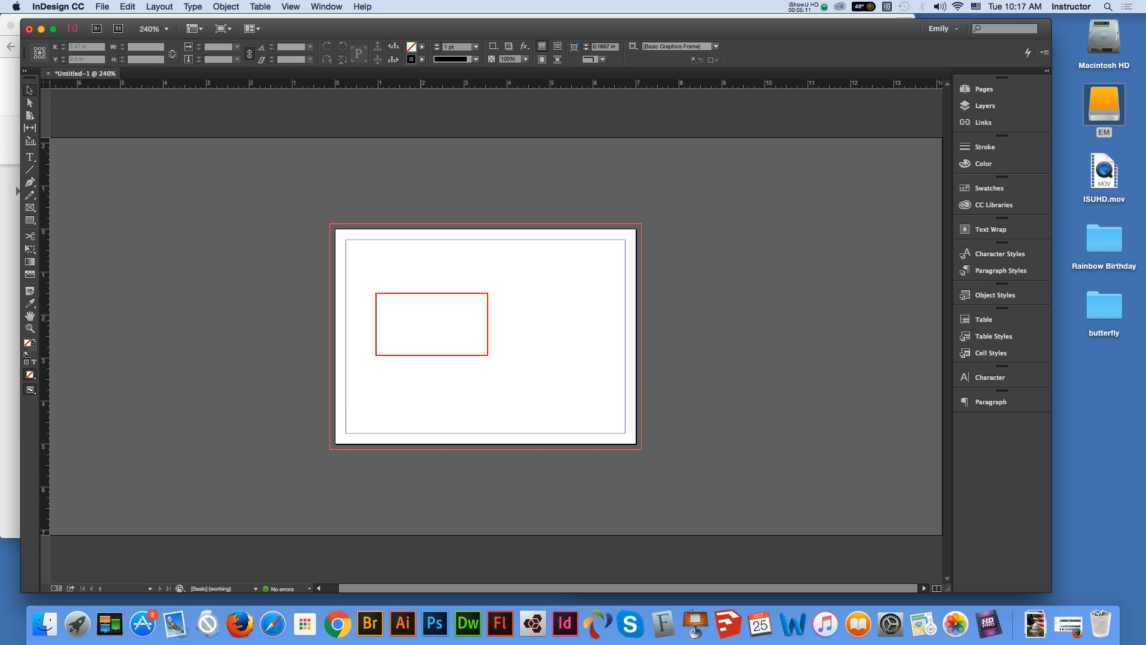
pyautogui.scroll(-2, 429, 323)
pyautogui.scroll(1, 429, 323)
pyautogui.scroll(1, 428, 323)
pyautogui.scroll(-1, 432, 324)
pyautogui.moveTo(432, 324); pyautogui.dragTo(507, 344)
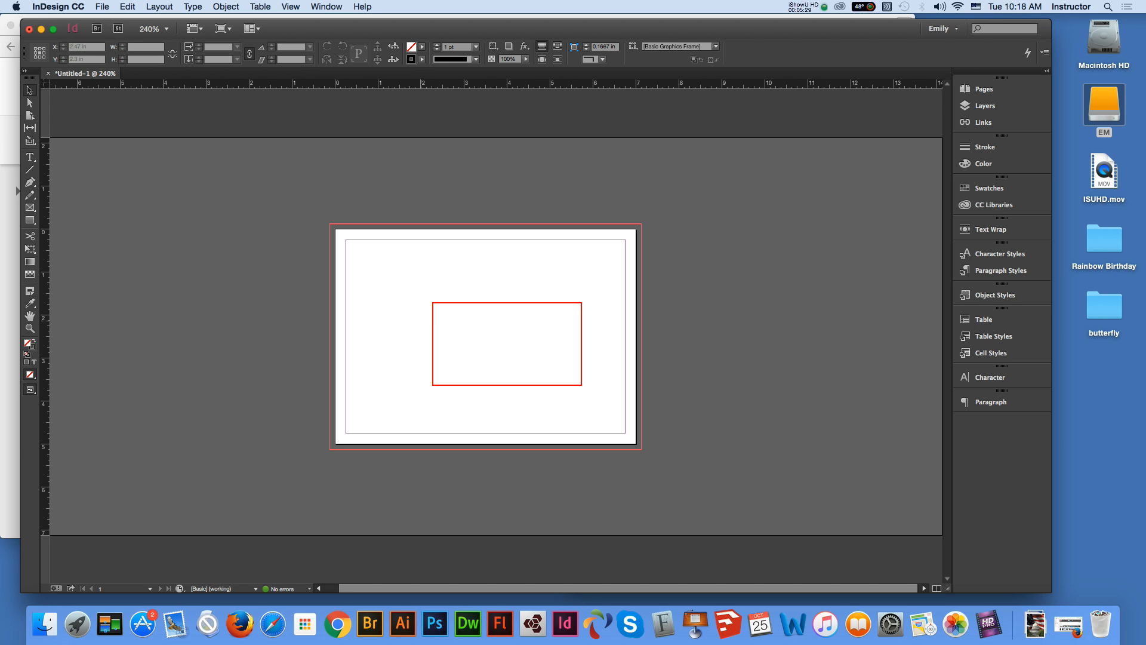
pyautogui.moveTo(507, 344); pyautogui.dragTo(507, 343)
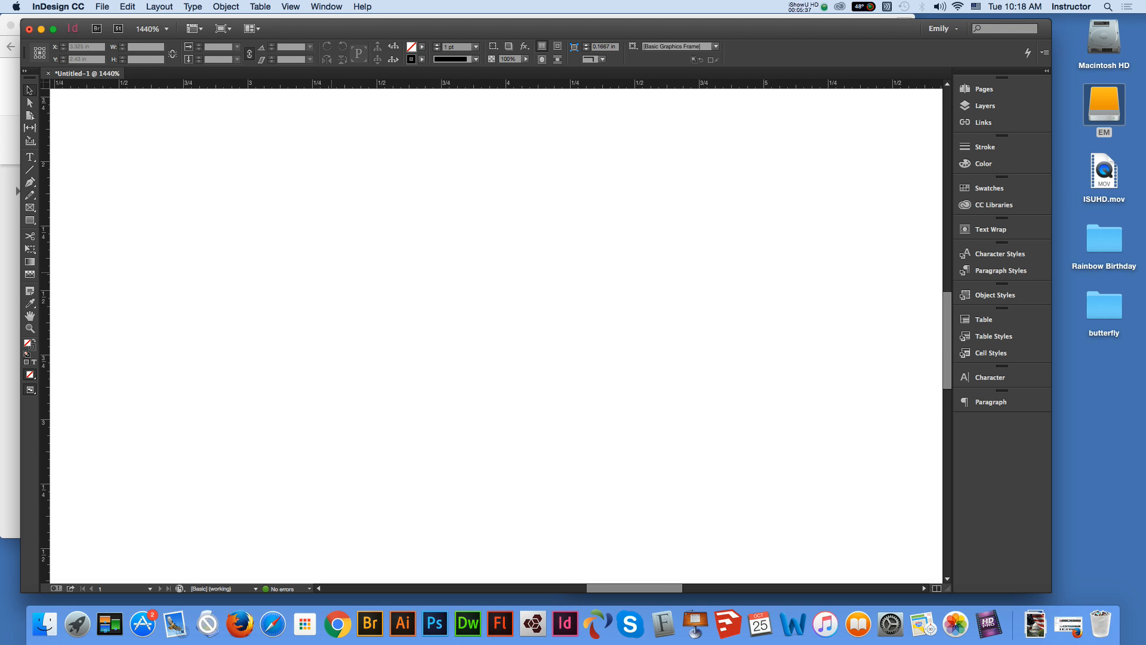
# Repeat power zoom from the close-up, enlarging and shrinking the view frame until the magnification is 720%
pyautogui.moveTo(331, 273); pyautogui.dragTo(332, 273)
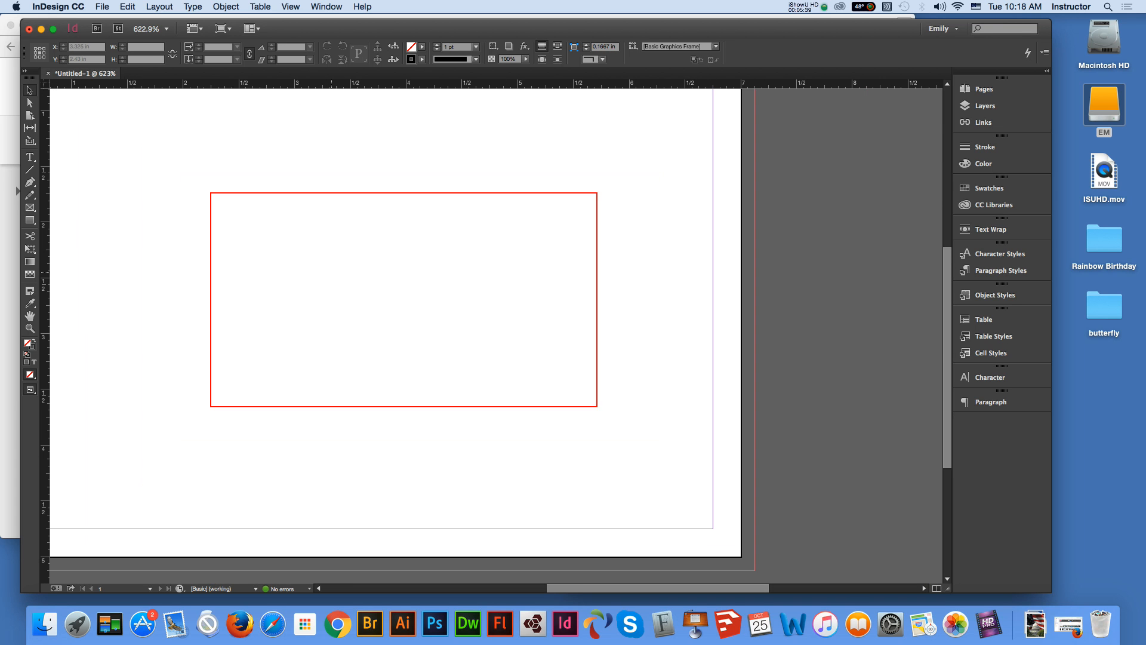
pyautogui.scroll(5, 332, 273)
pyautogui.scroll(-6, 331, 272)
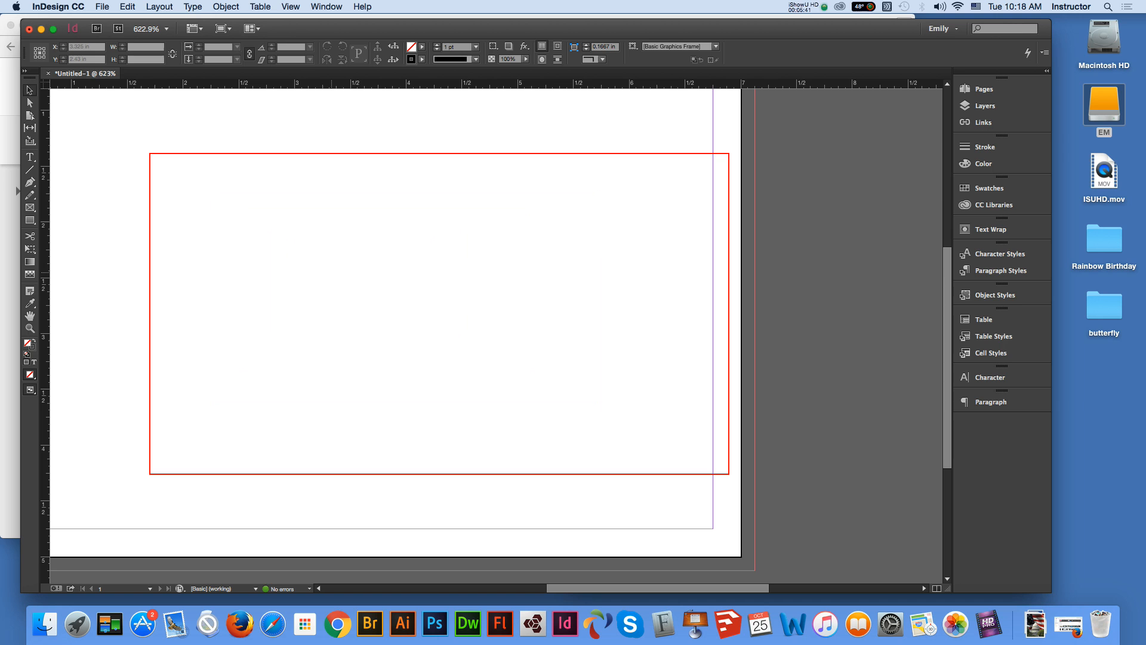
pyautogui.scroll(5, 332, 272)
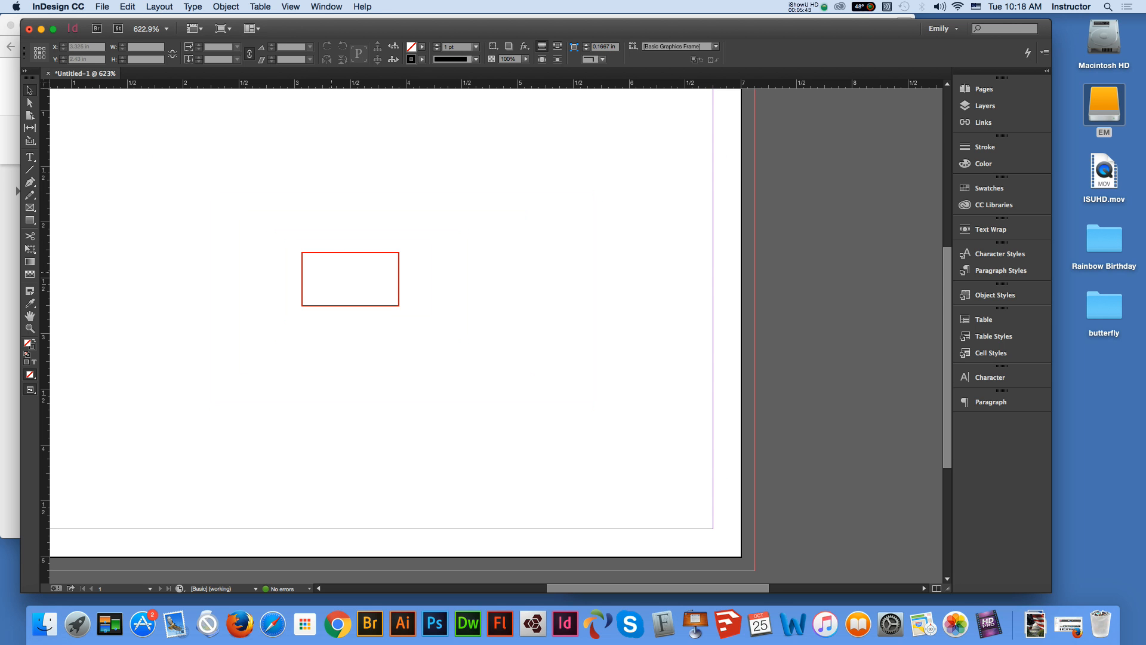
pyautogui.scroll(-8, 331, 273)
pyautogui.scroll(1, 332, 273)
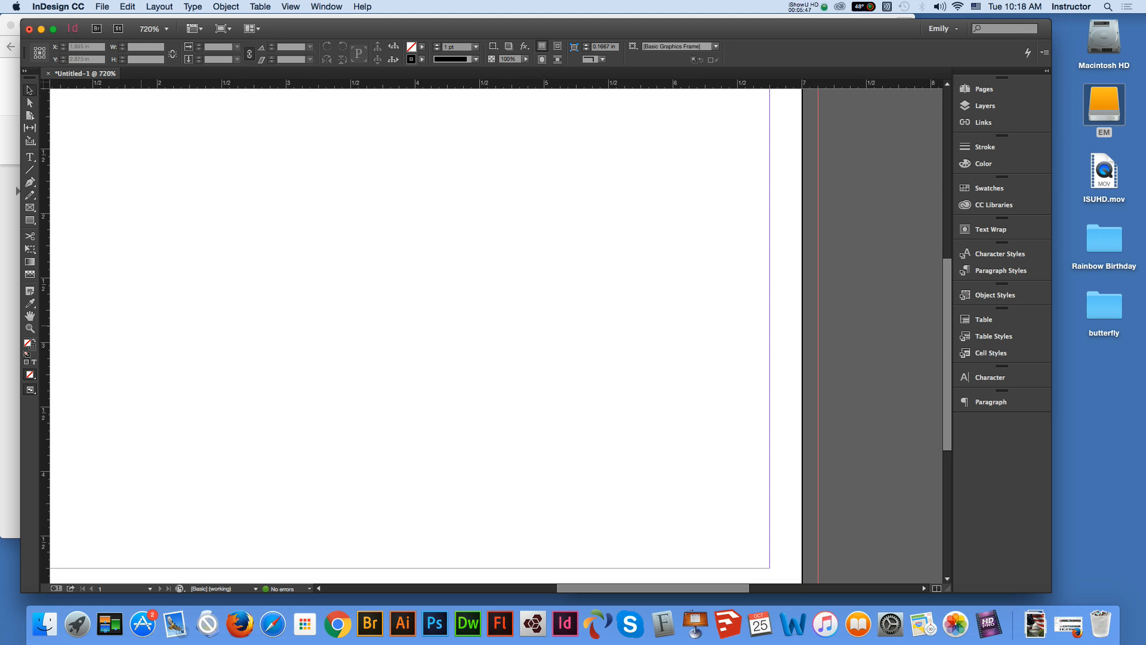
# Pan to the page's upper-left corner with the Hand tool, fit the page in the window, and return to the Selection tool
pyautogui.click(30, 316)
pyautogui.moveTo(130, 271); pyautogui.dragTo(368, 353)
pyautogui.moveTo(444, 190); pyautogui.dragTo(396, 256)
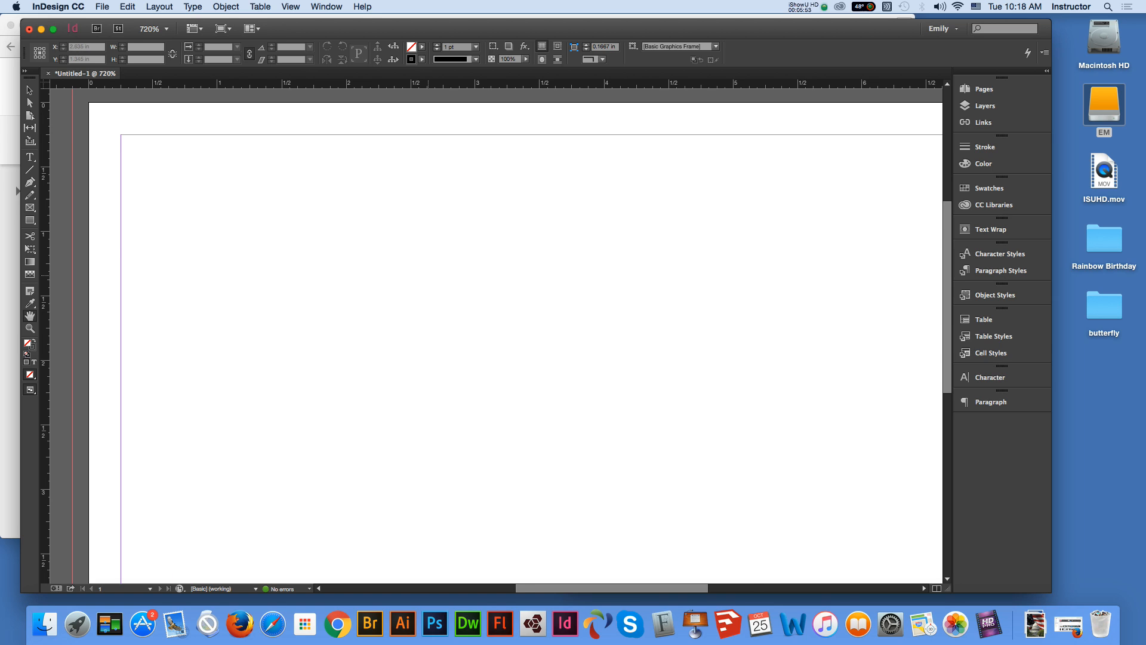
pyautogui.press('super+0')
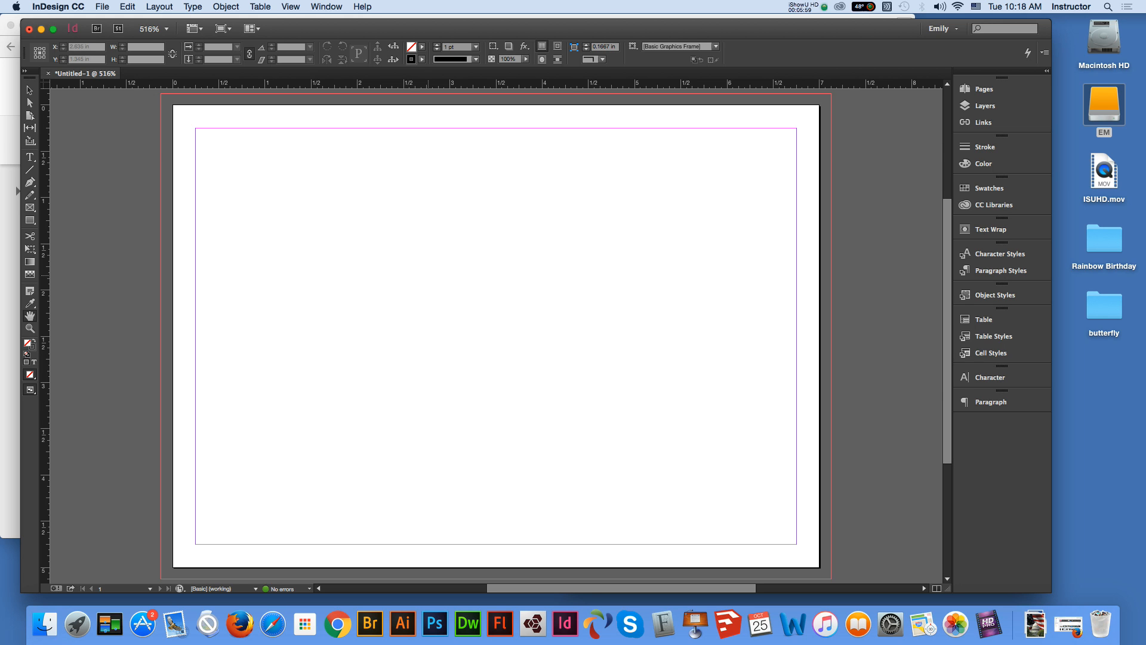
pyautogui.click(30, 91)
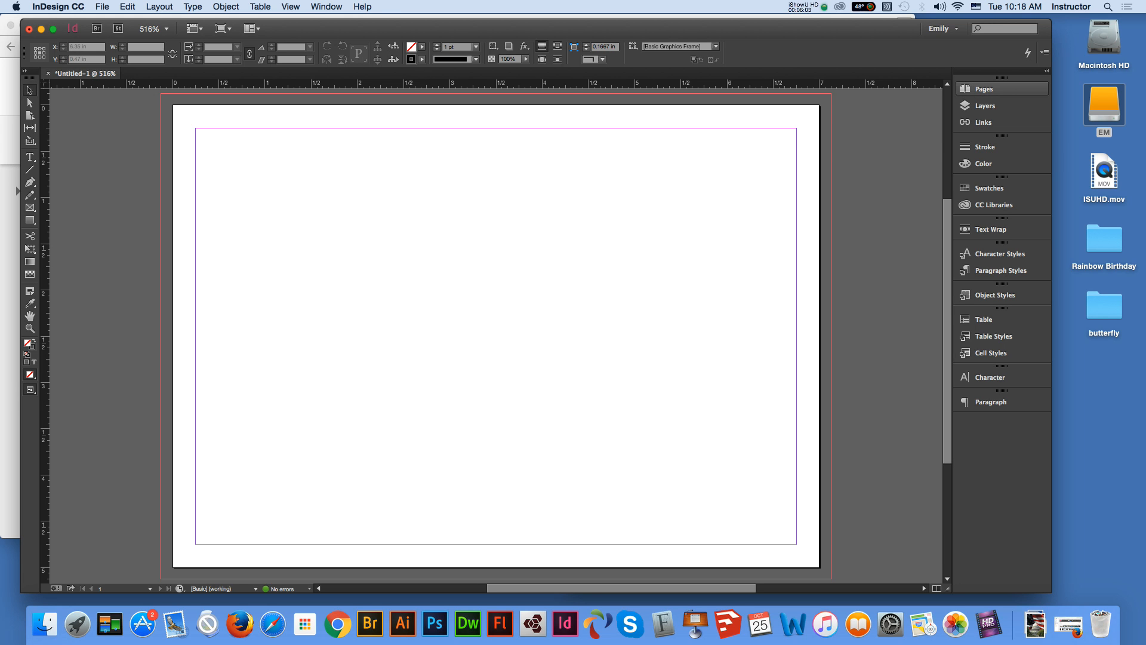
# Insert 20 pages after page 1 using the A-Master
pyautogui.click(984, 89)
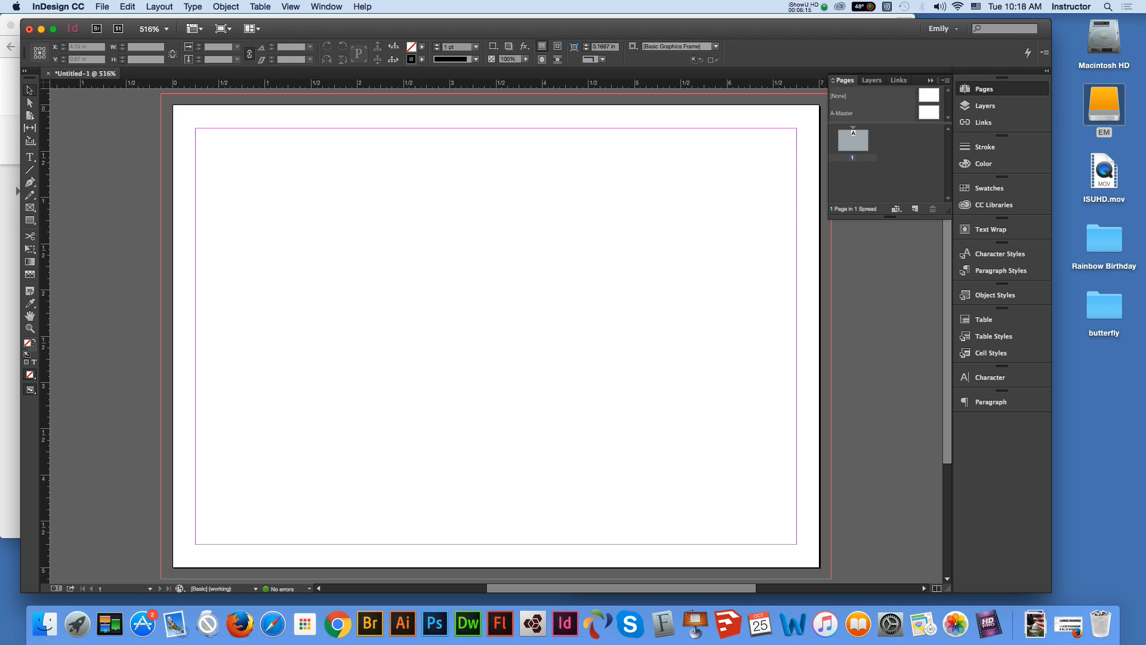
pyautogui.click(929, 113)
pyautogui.click(945, 80)
pyautogui.click(991, 88)
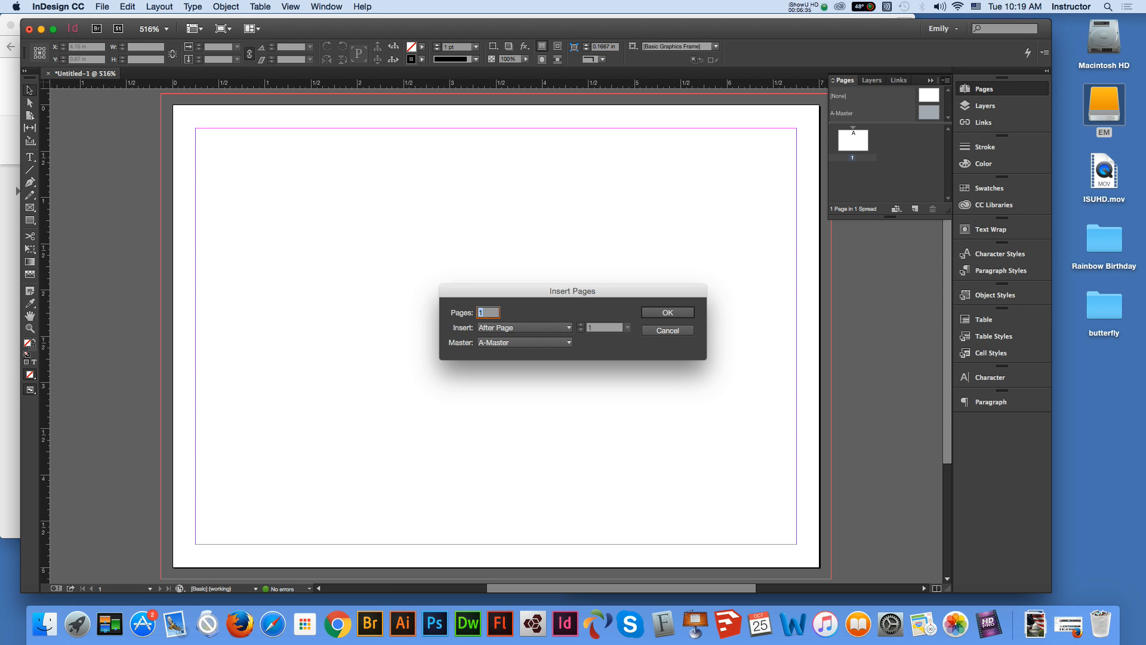
pyautogui.write('20')
pyautogui.press('Return')
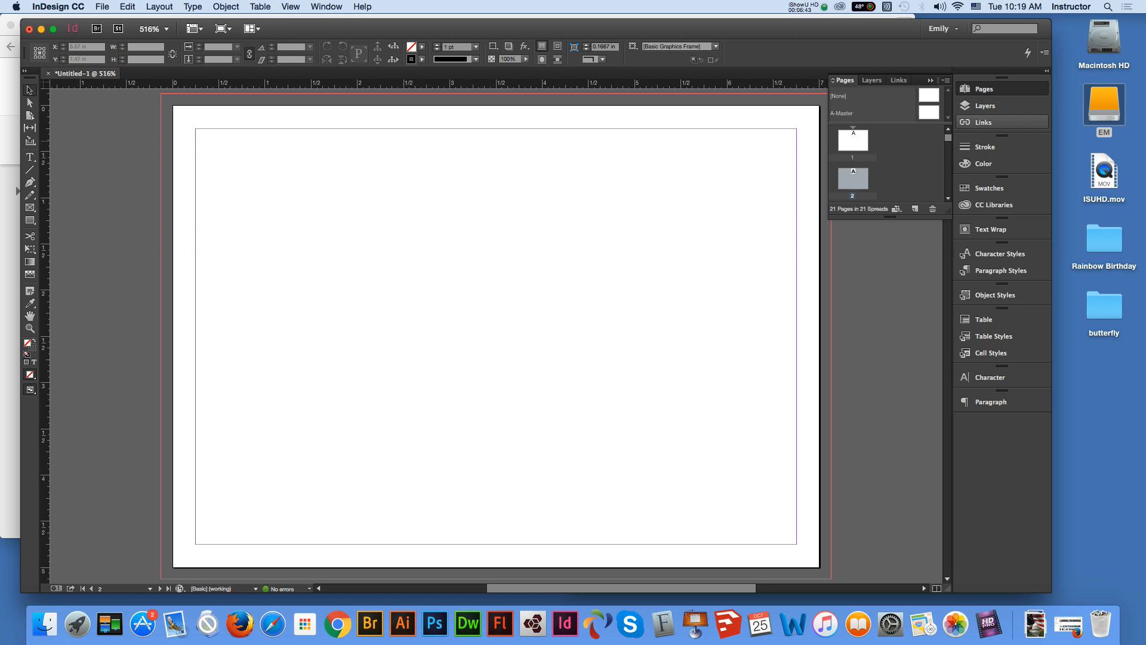
# Open the A-Master page and draw a 7.25 by 5.25 in rectangle covering the whole page out to the bleed guides
pyautogui.moveTo(948, 137); pyautogui.dragTo(948, 171)
pyautogui.scroll(10, 888, 162)
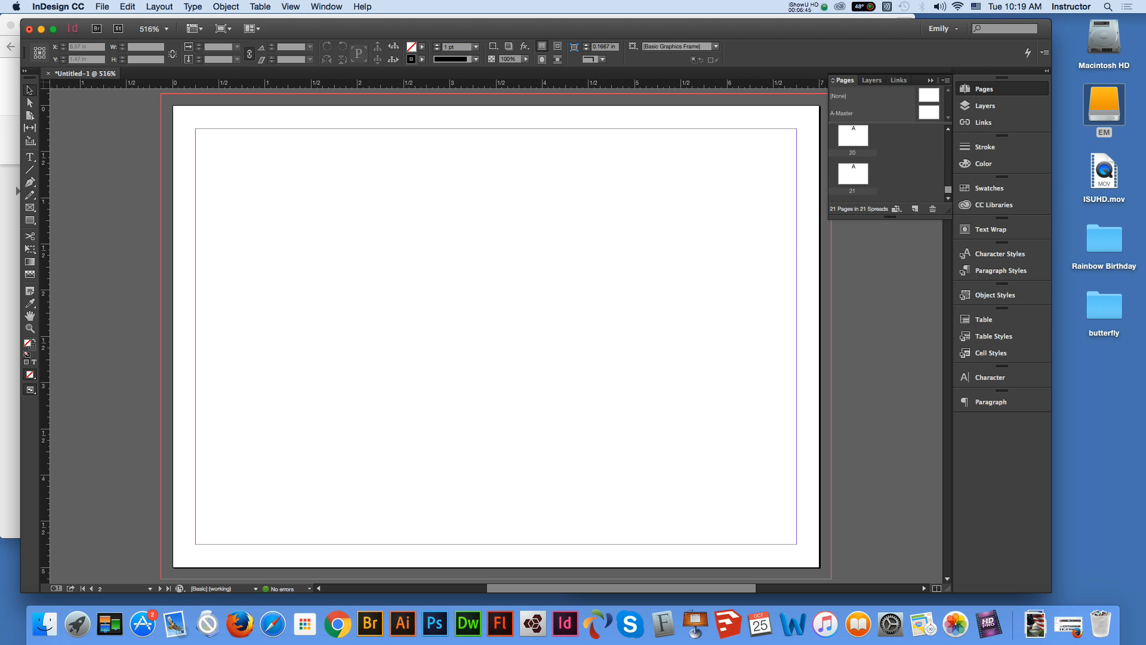
pyautogui.doubleClick(929, 112)
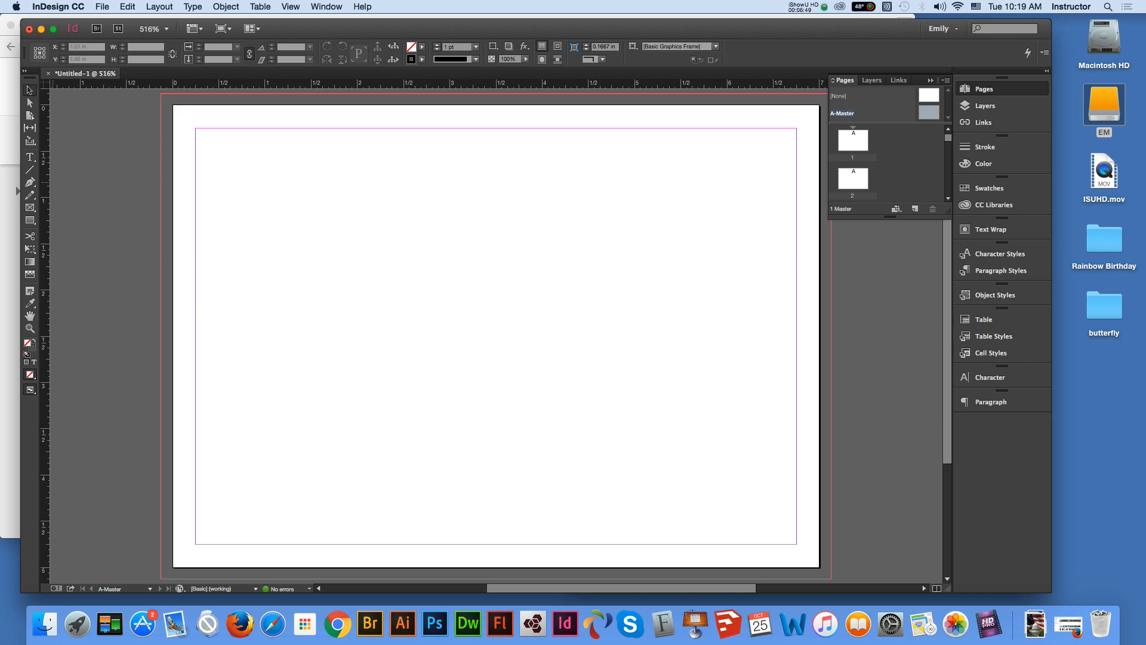
pyautogui.press('m')
pyautogui.moveTo(161, 93); pyautogui.dragTo(832, 578)
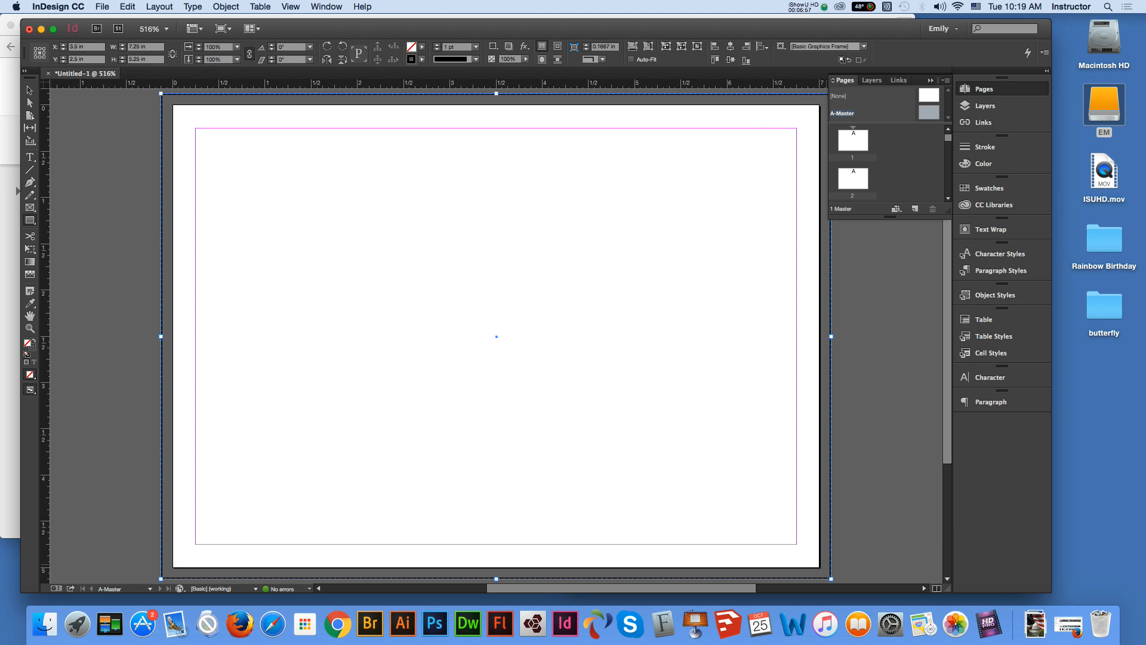
# Fill the rectangle on A-Master with the blue swatch C=100 M=90 Y=10 K=0, leaving the swatch's own color options as they are
pyautogui.click(422, 46)
pyautogui.scroll(-1, 363, 119)
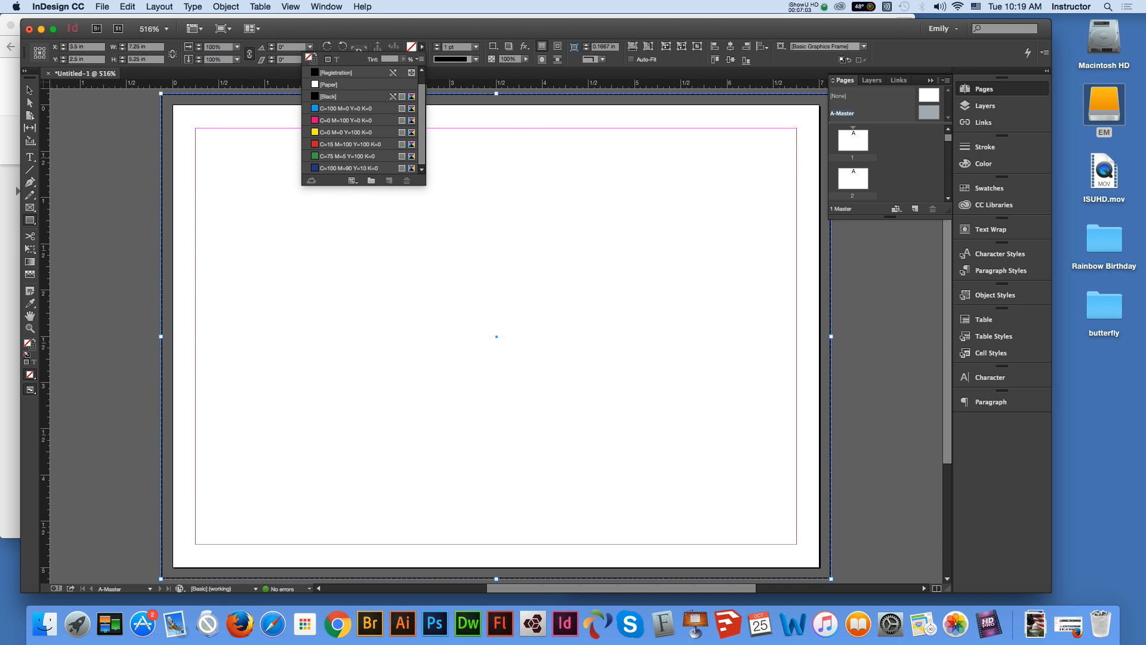
pyautogui.click(349, 168)
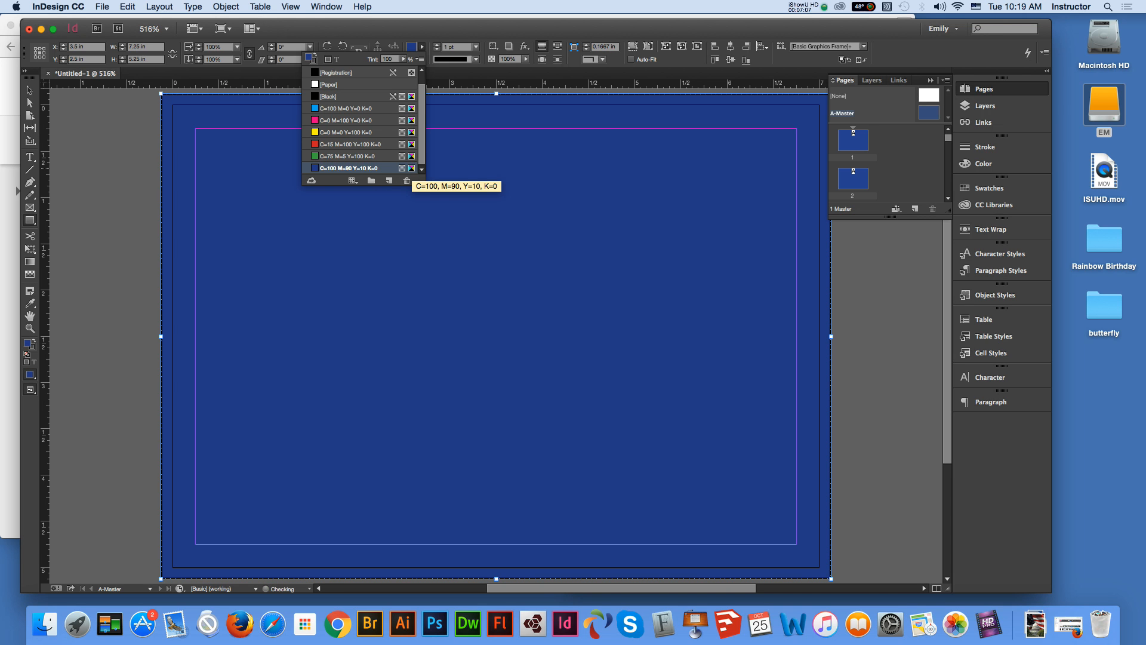
pyautogui.doubleClick(410, 169)
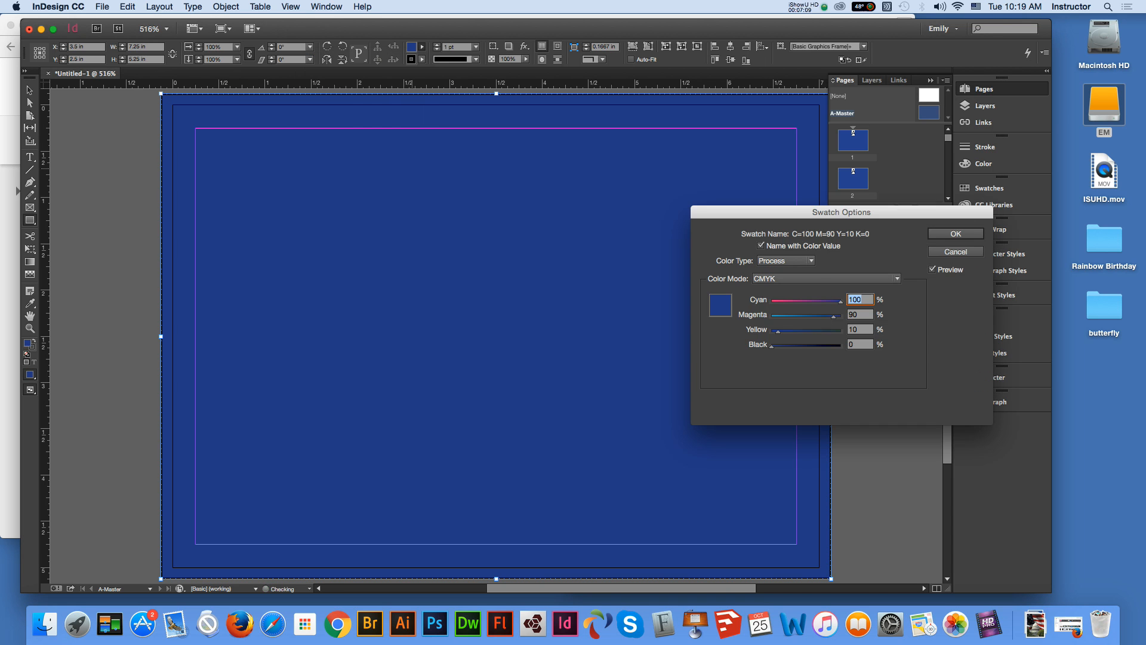
pyautogui.press('Escape')
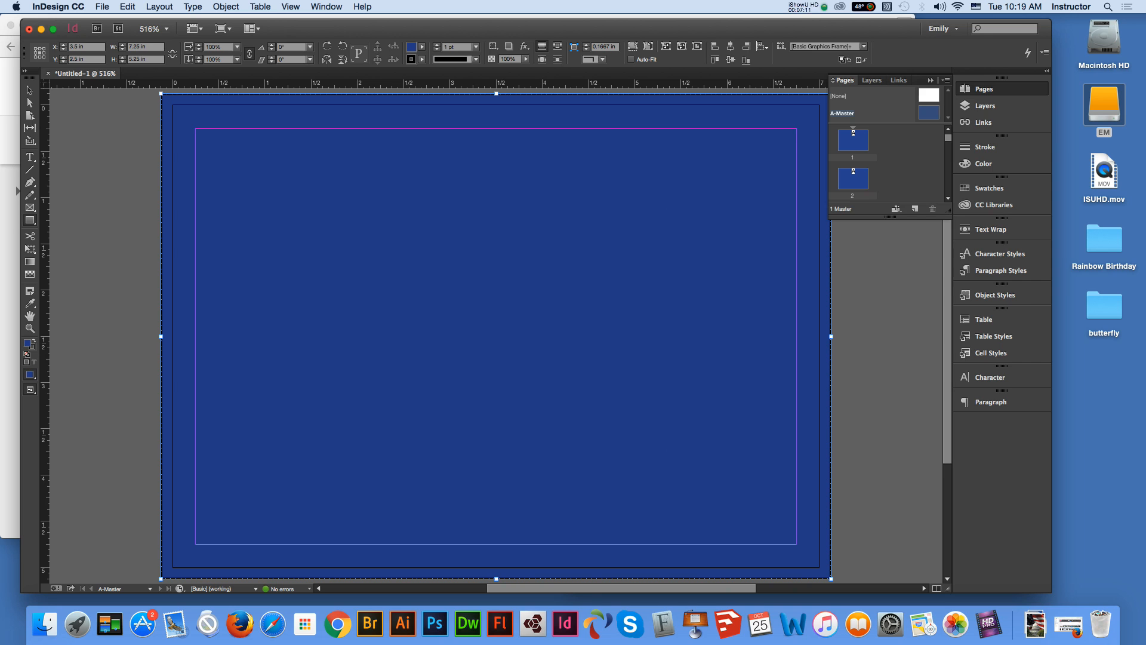
# Set the tint of the A-Master rectangle's blue fill to 15%
pyautogui.click(422, 47)
pyautogui.click(392, 59)
pyautogui.doubleClick(389, 60)
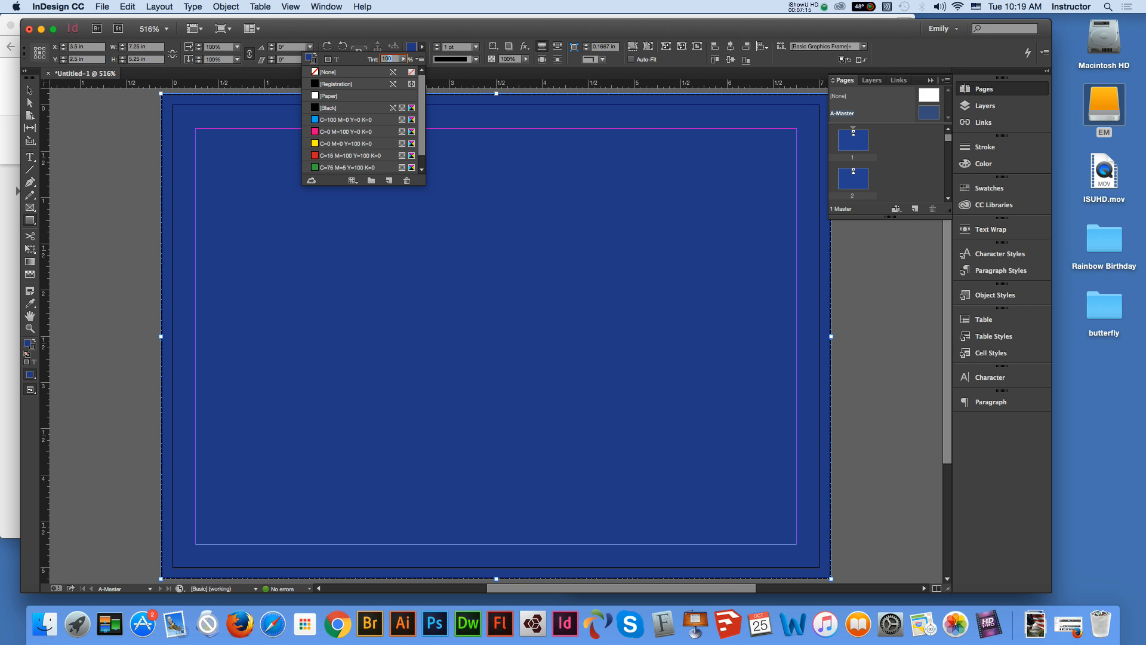
pyautogui.write('15')
pyautogui.press('Return')
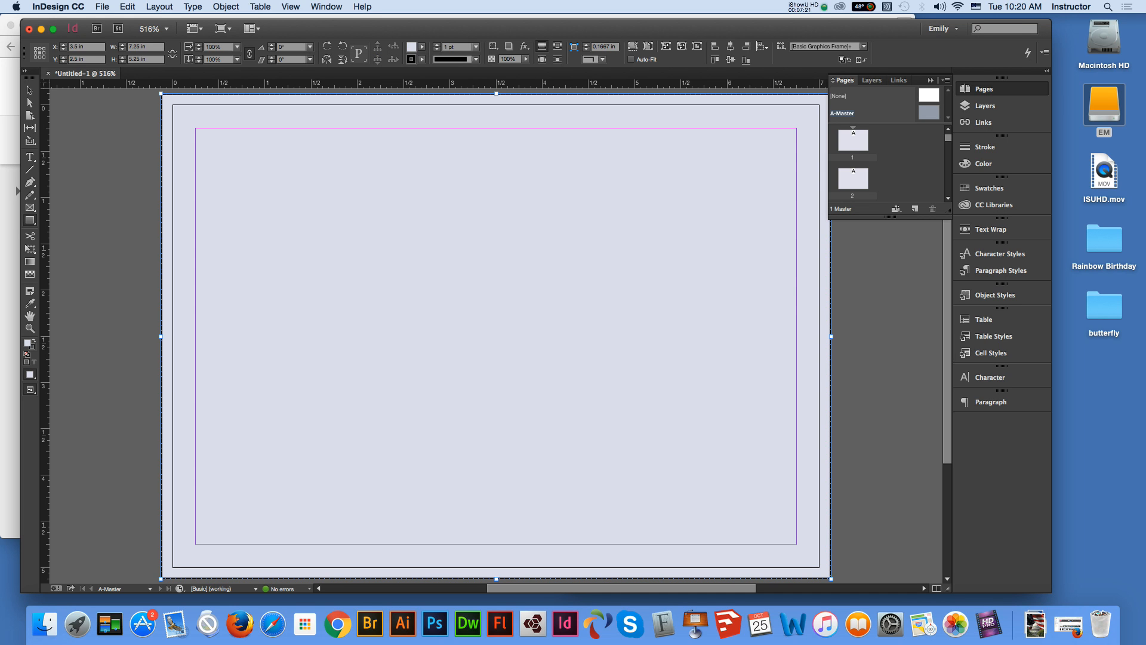
# Set the A-Master rectangle's stroke to None and deselect the rectangle
pyautogui.click(476, 59)
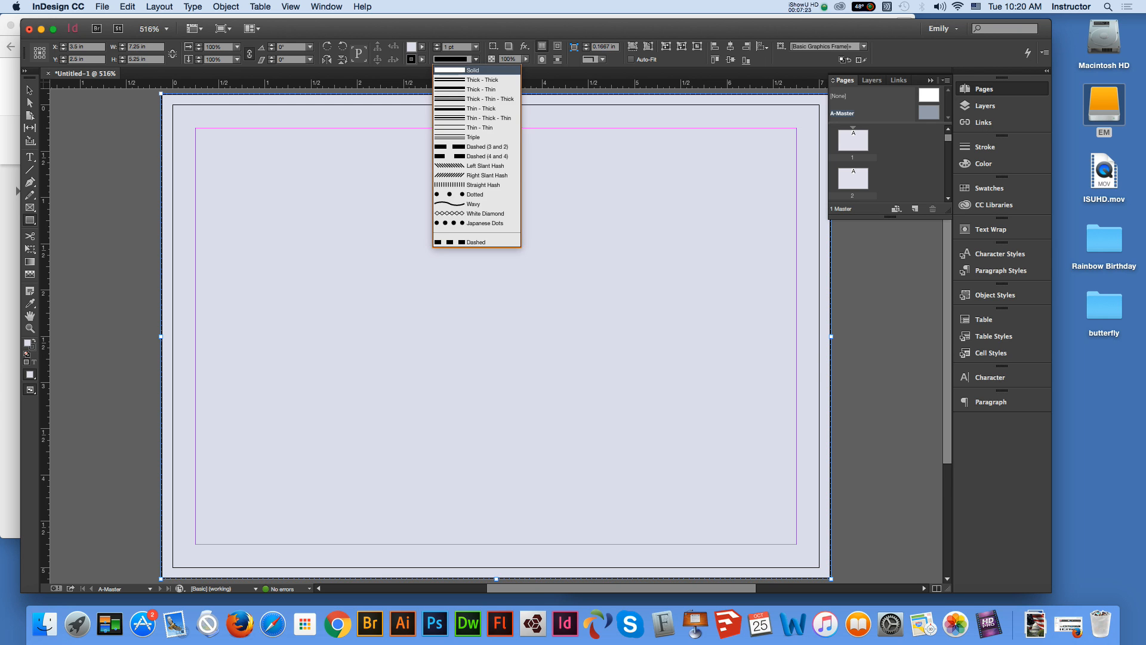
pyautogui.click(476, 59)
pyautogui.click(422, 60)
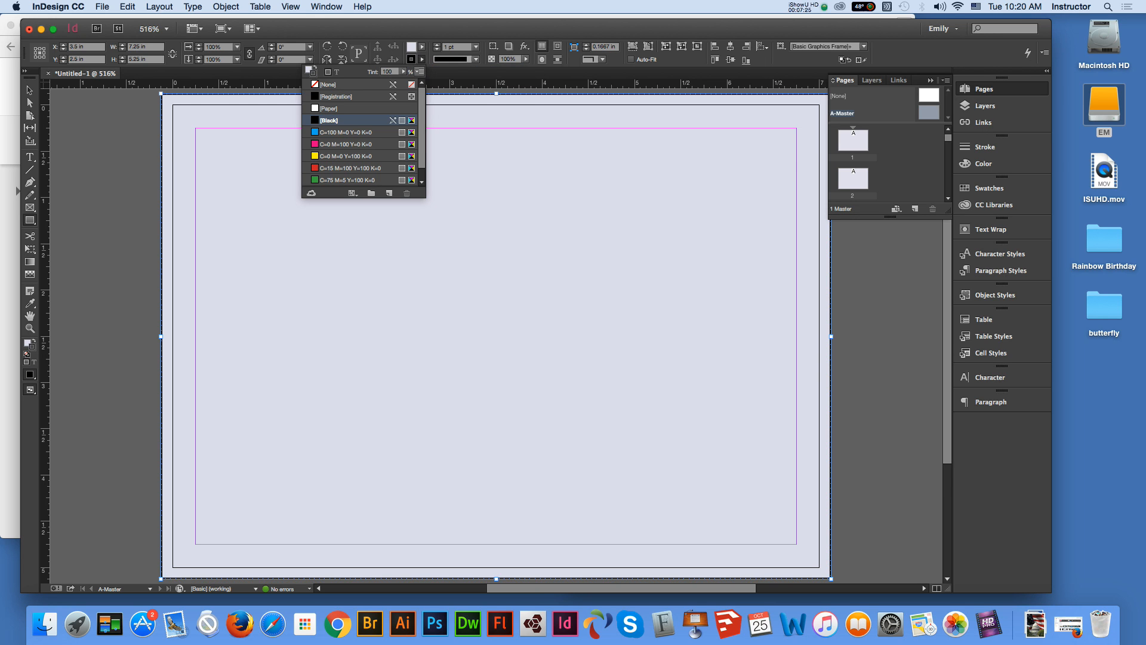
pyautogui.click(347, 84)
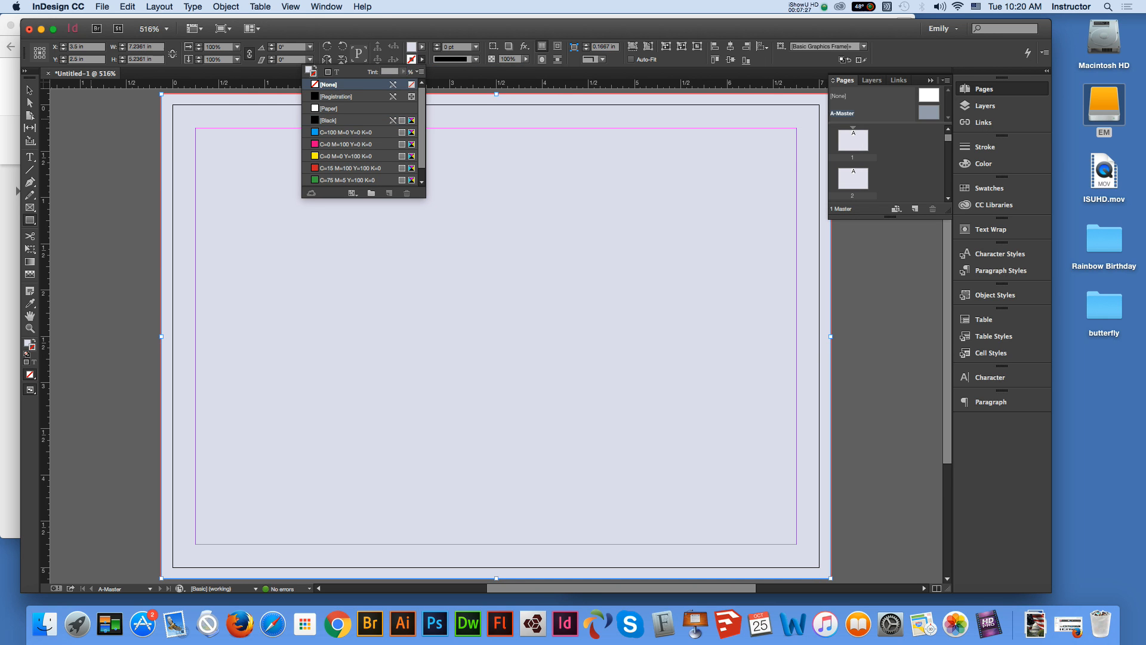
pyautogui.click(30, 90)
pyautogui.click(887, 263)
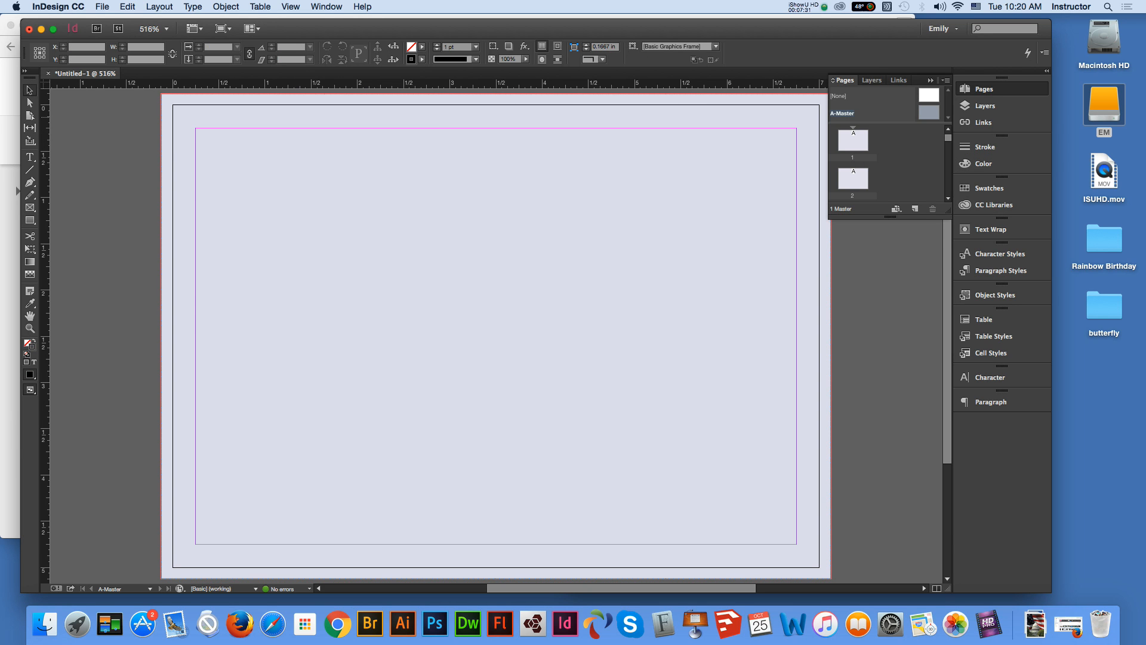
# View pages 1, 2 and 20 to check the background applied from A-Master
pyautogui.doubleClick(854, 141)
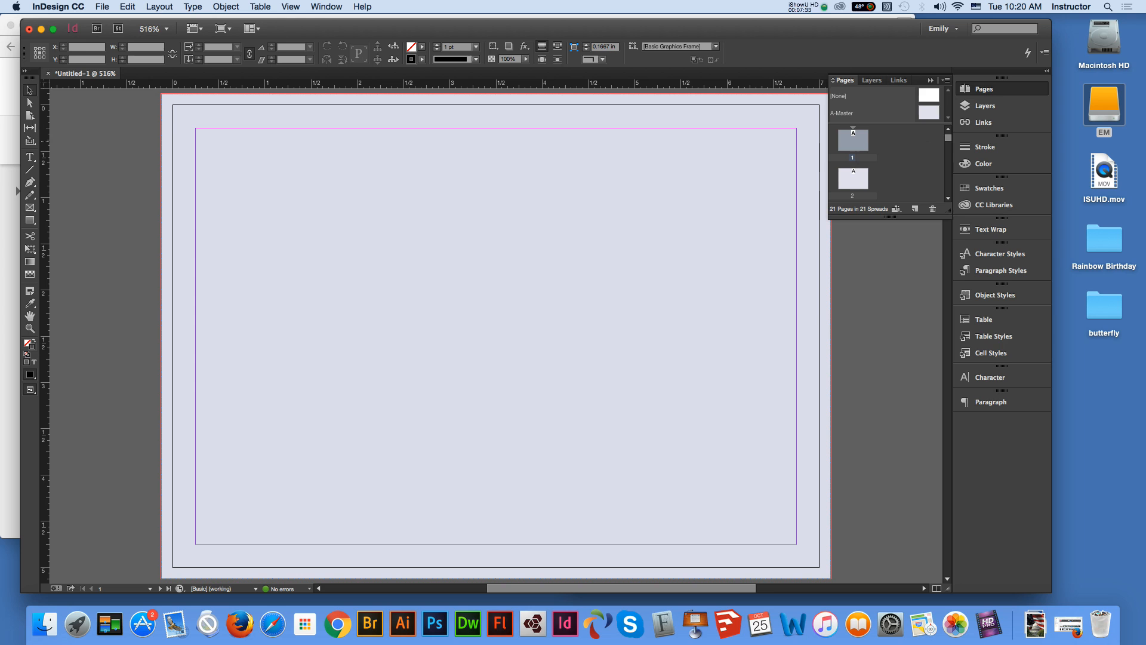
pyautogui.doubleClick(853, 178)
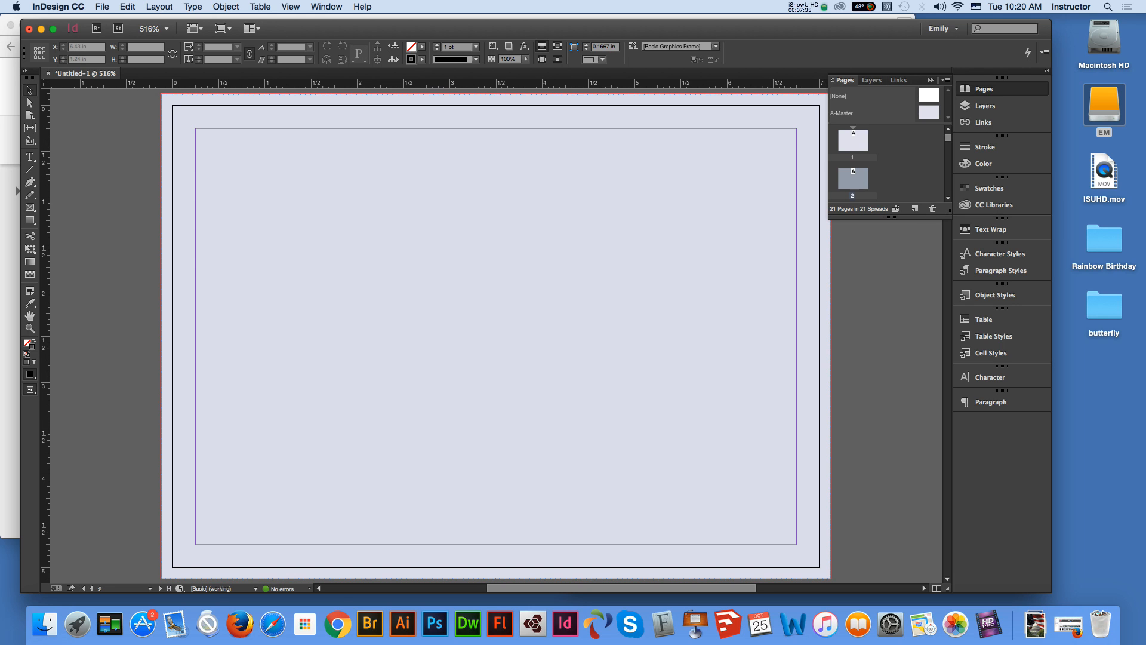
pyautogui.moveTo(948, 138); pyautogui.dragTo(948, 190)
pyautogui.doubleClick(853, 138)
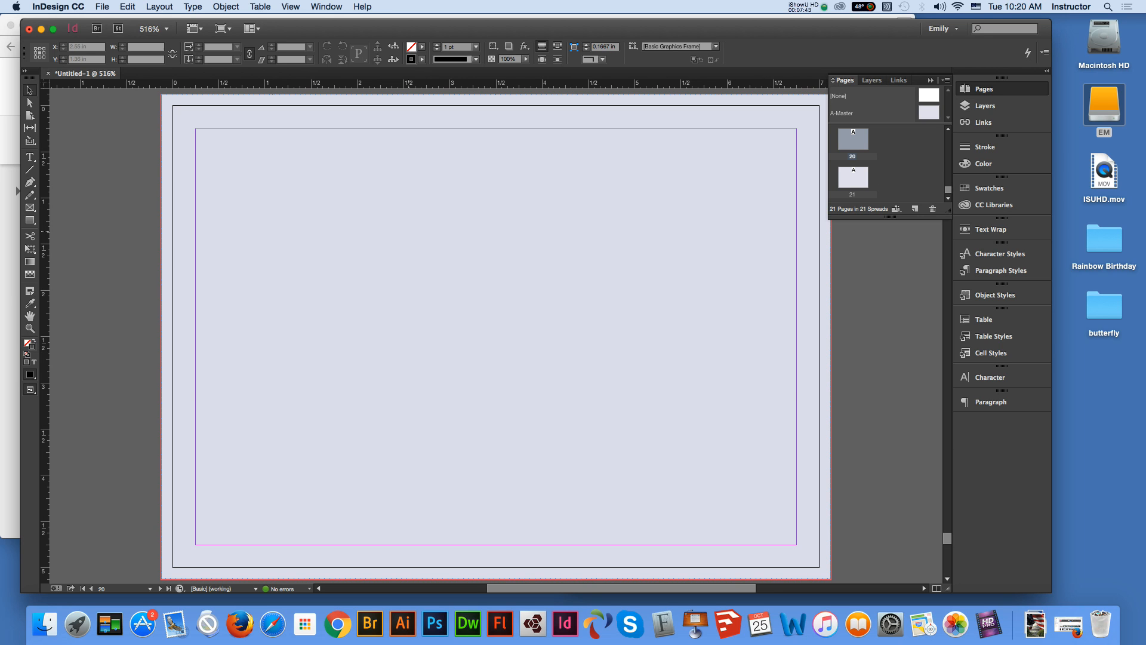
pyautogui.scroll(1, 853, 181)
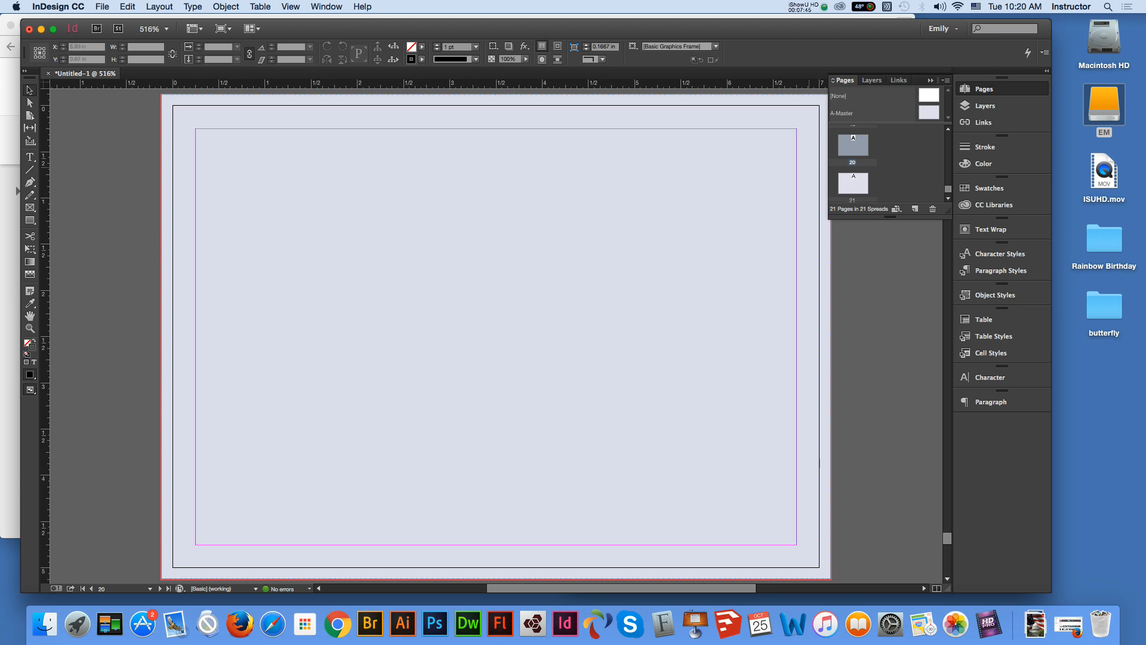
# Delete pages 2 through 21, keeping only page 1 in the document
pyautogui.click(853, 183)
pyautogui.scroll(10, 853, 167)
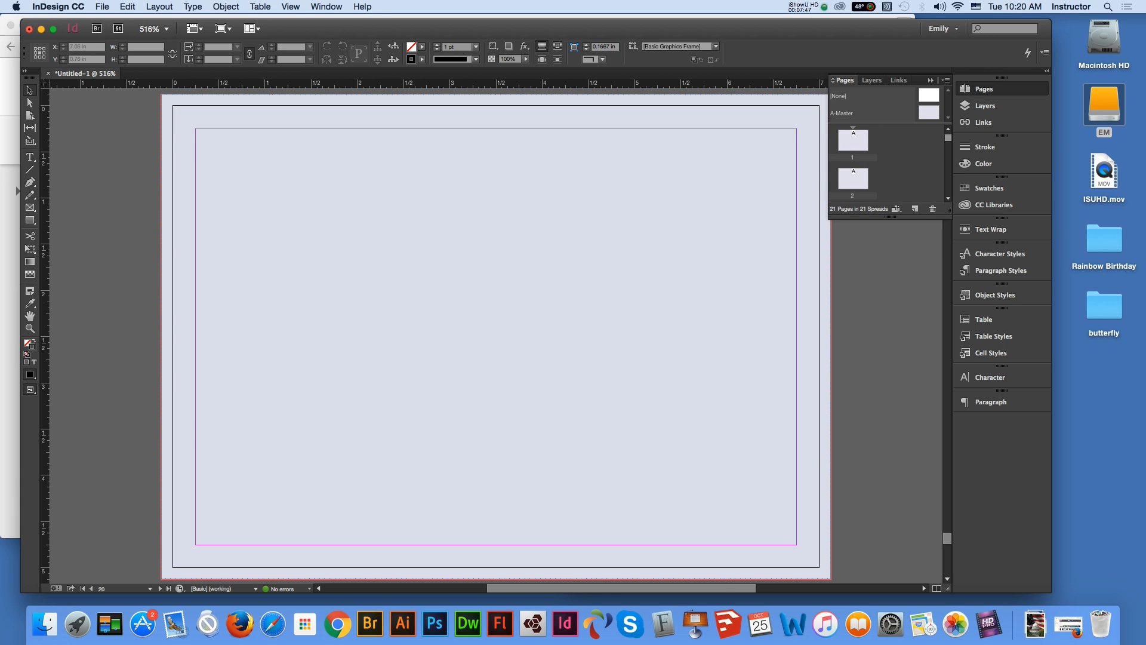
pyautogui.click(854, 179)
pyautogui.scroll(-9, 853, 161)
pyautogui.scroll(-10, 854, 162)
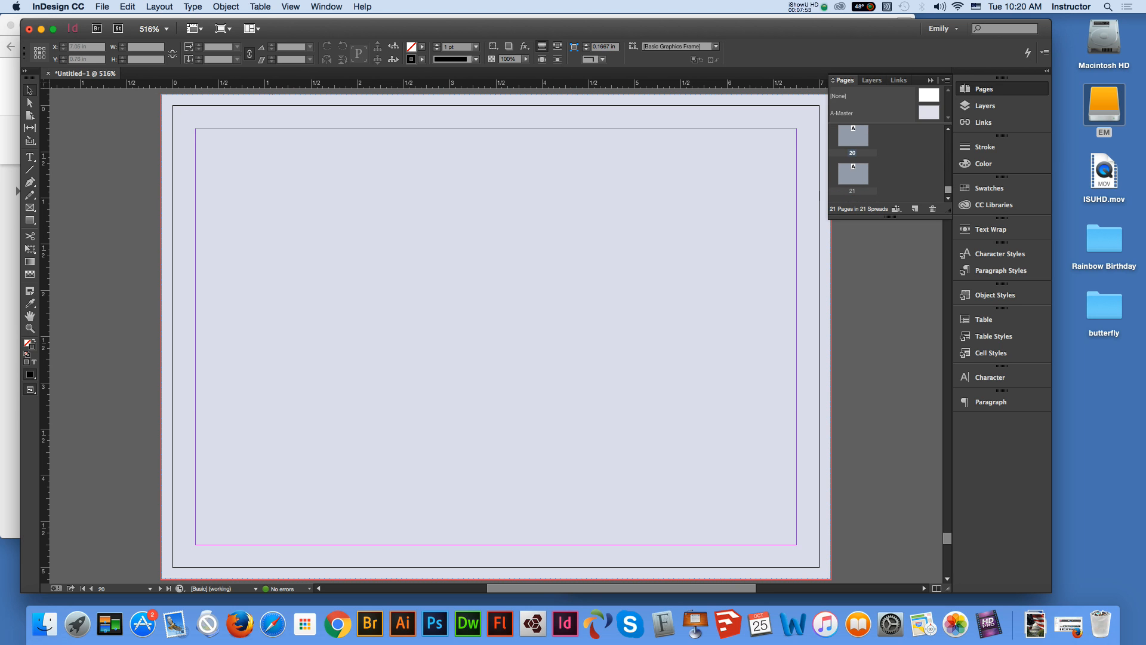
pyautogui.scroll(19, 853, 161)
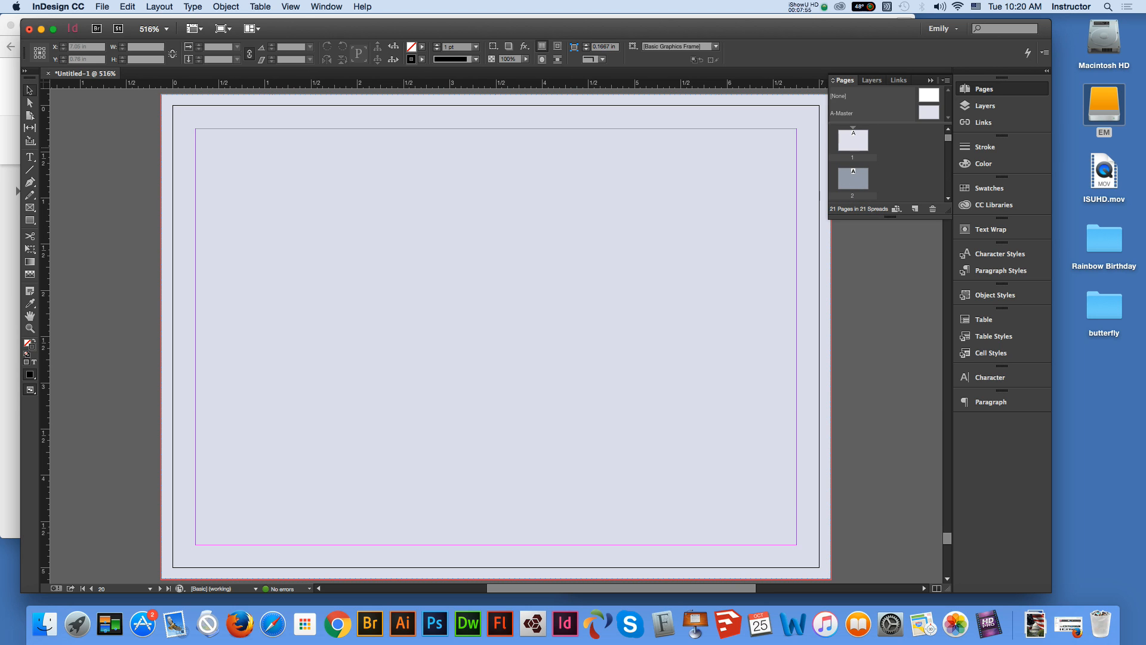
pyautogui.click(932, 209)
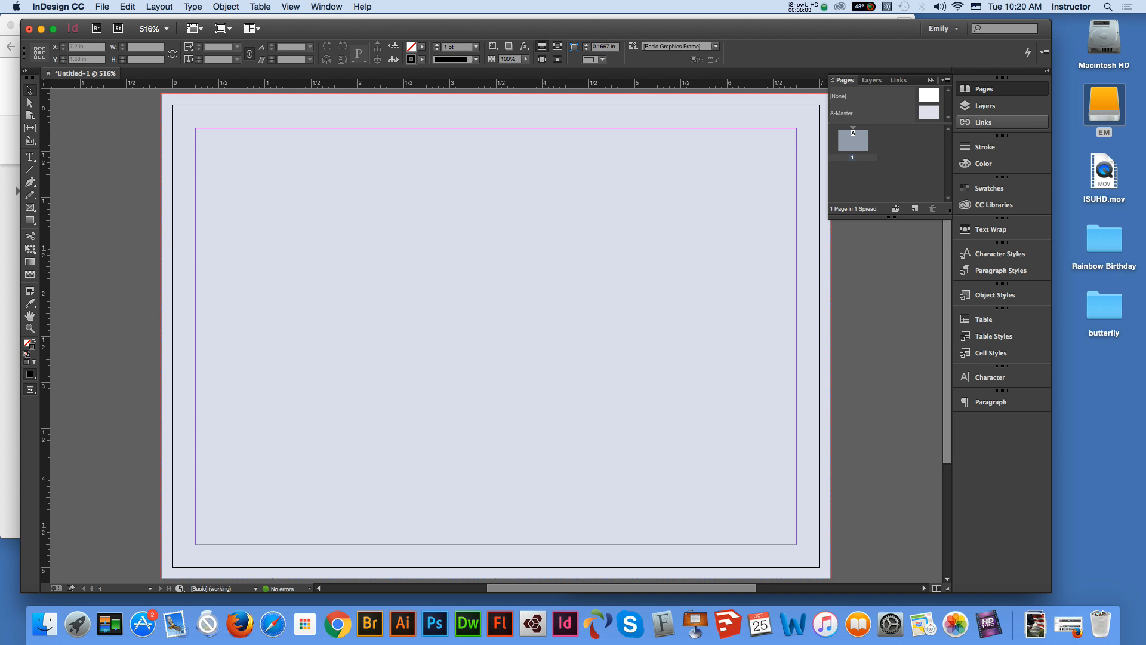
# Open A-Master and resize the background rectangle to 7.25 in wide by 5.25 in high
pyautogui.click(850, 113)
pyautogui.doubleClick(851, 112)
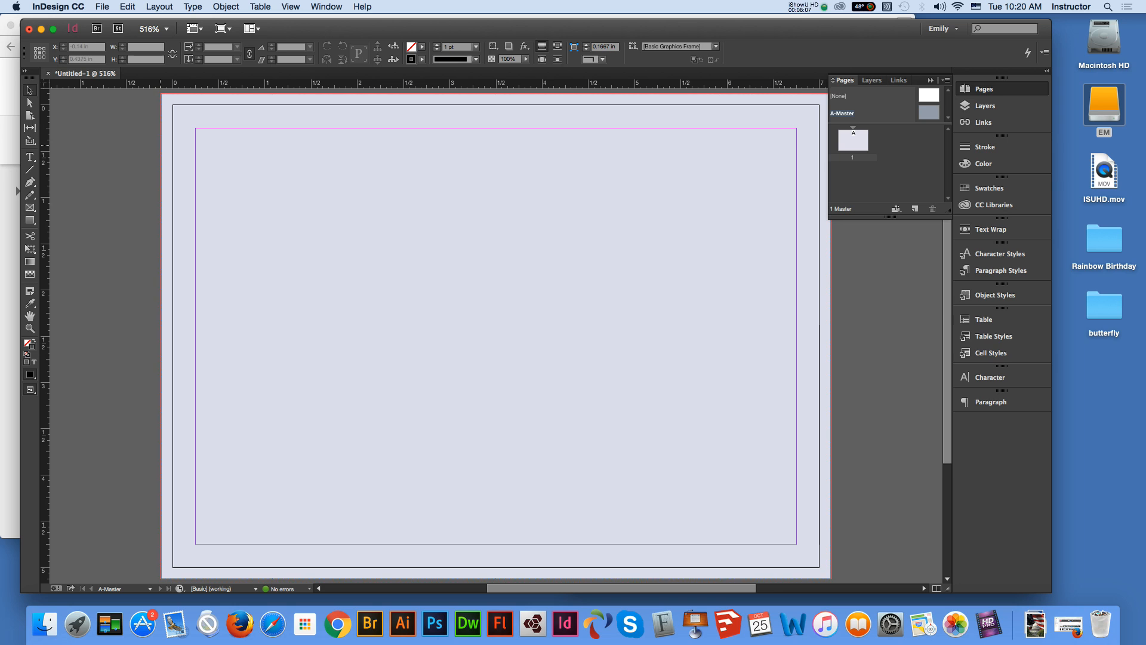
pyautogui.click(164, 96)
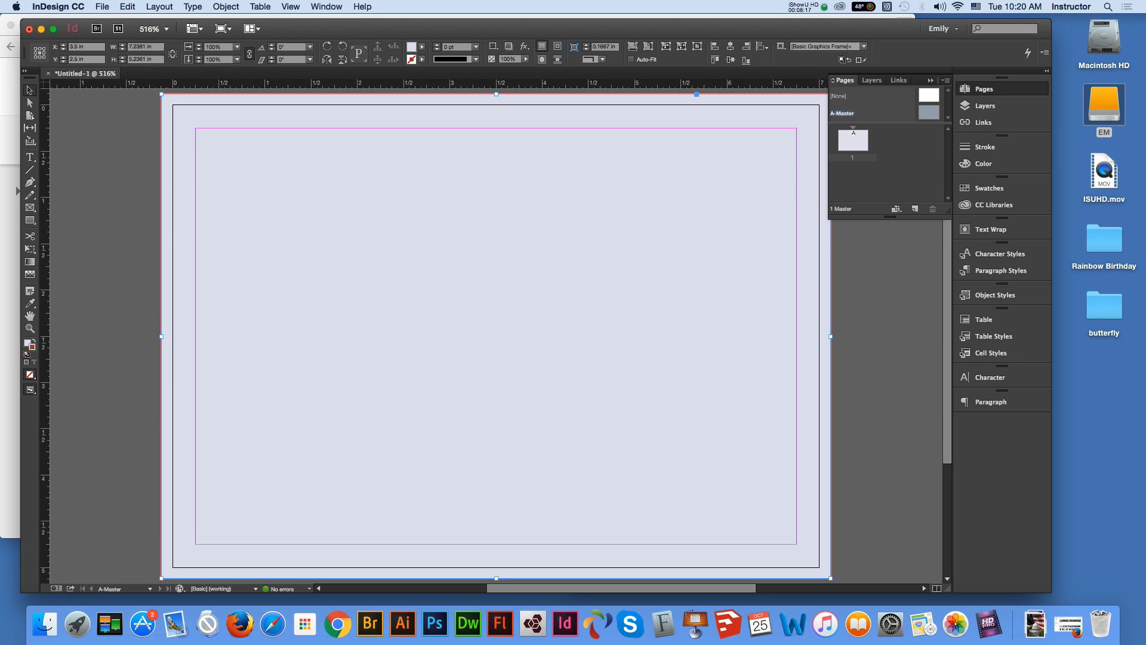
pyautogui.moveTo(133, 46); pyautogui.dragTo(153, 46)
pyautogui.write('5')
pyautogui.press('Return')
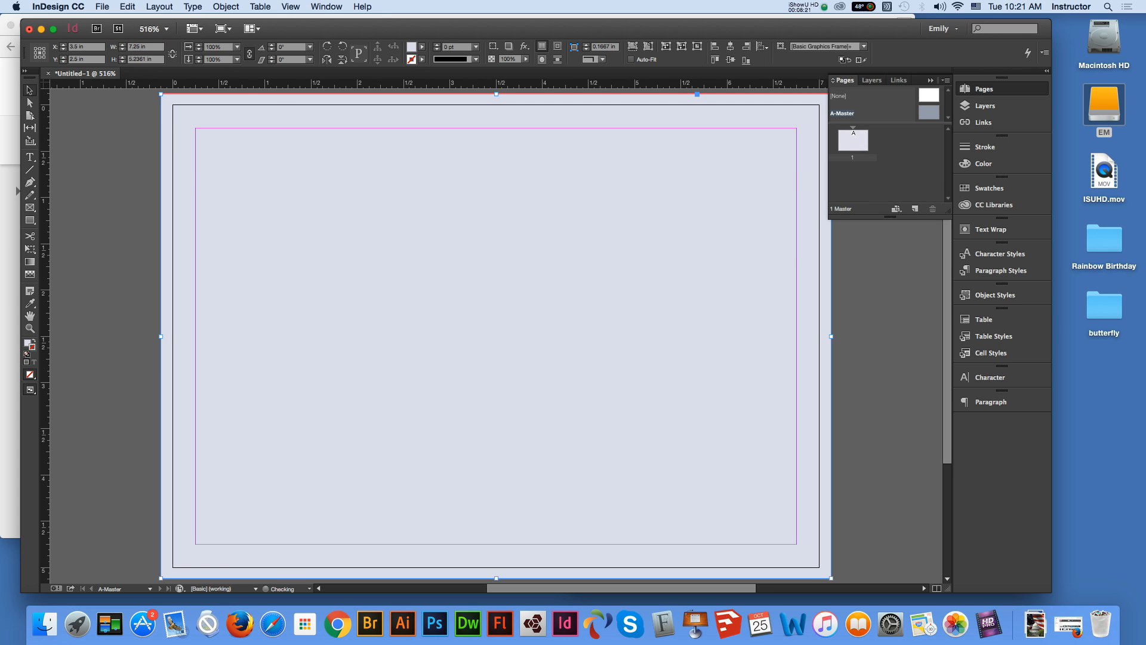
pyautogui.moveTo(133, 59); pyautogui.dragTo(154, 59)
pyautogui.write('25')
pyautogui.press('Return')
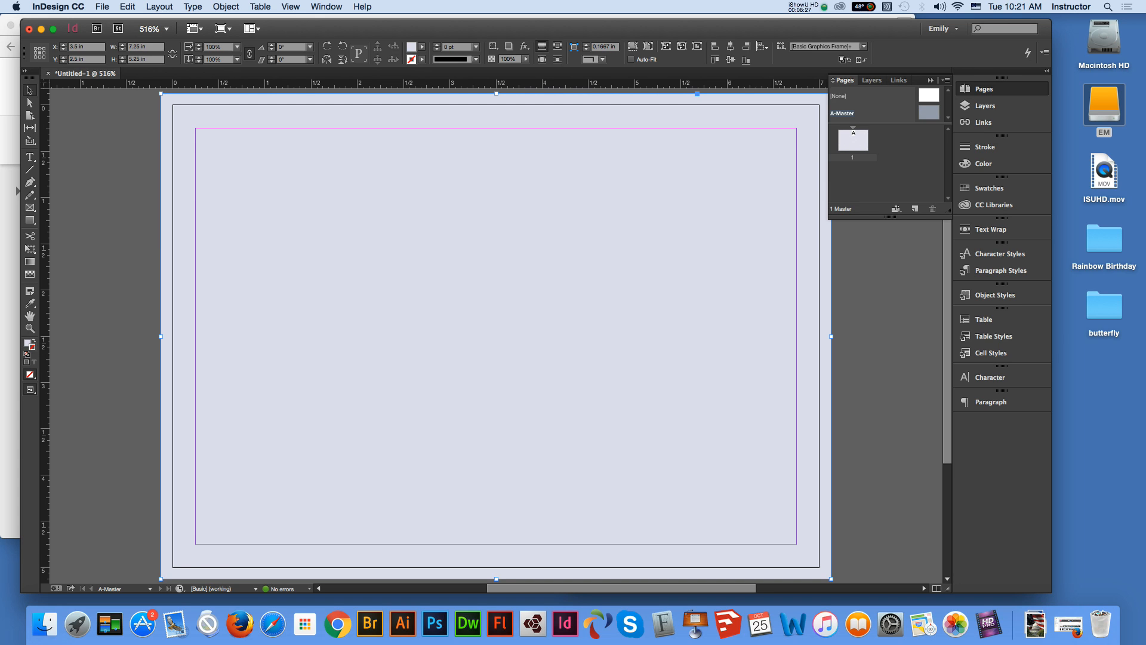
# Draw a rectangle frame about 2.8 by 1.6 in near the upper-right corner of page 1
pyautogui.doubleClick(853, 141)
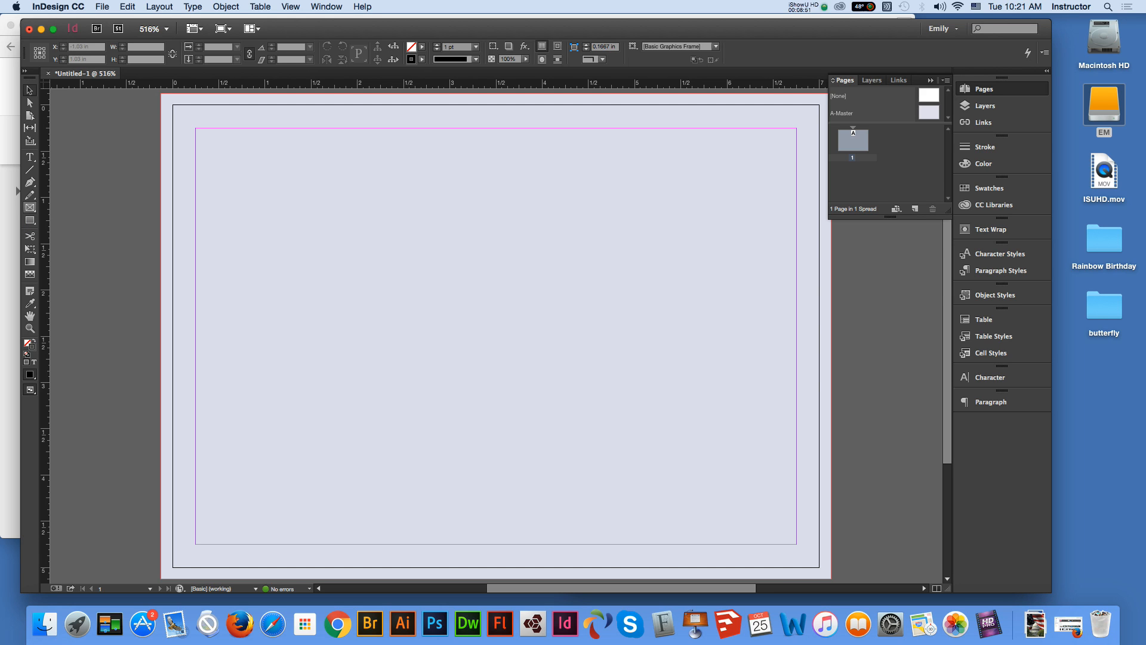
pyautogui.press('v')
pyautogui.click(30, 208)
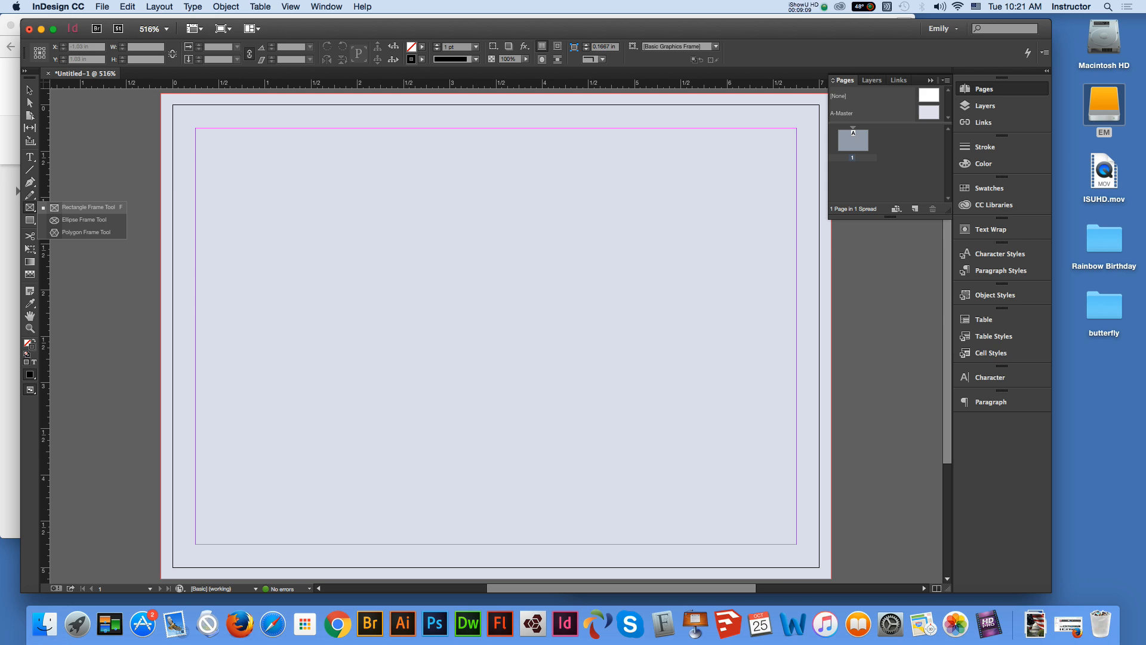
pyautogui.click(88, 207)
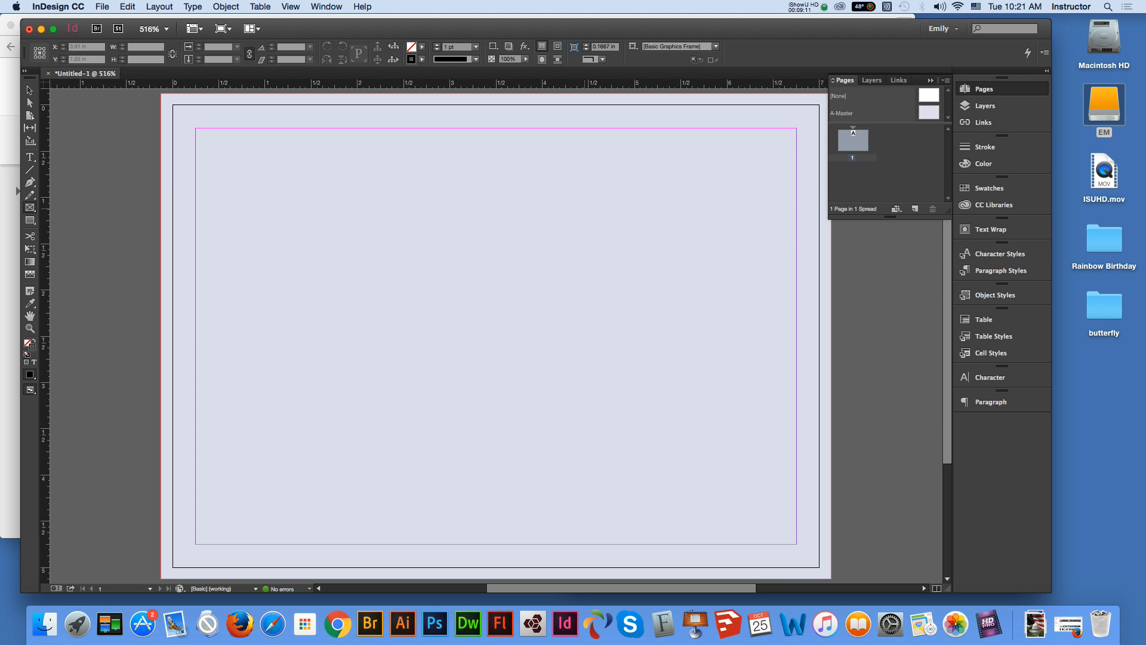
pyautogui.moveTo(519, 165); pyautogui.dragTo(777, 313)
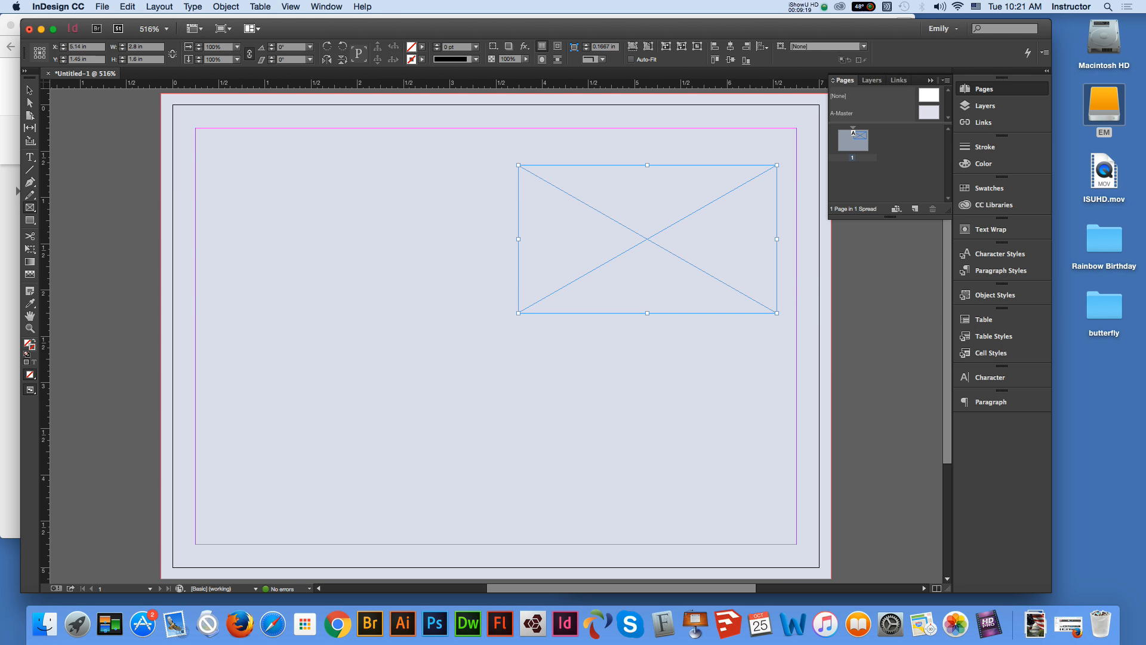
# Start placing a file into the new frame and browse to the CS242 In Design folder on the EM drive
pyautogui.click(102, 7)
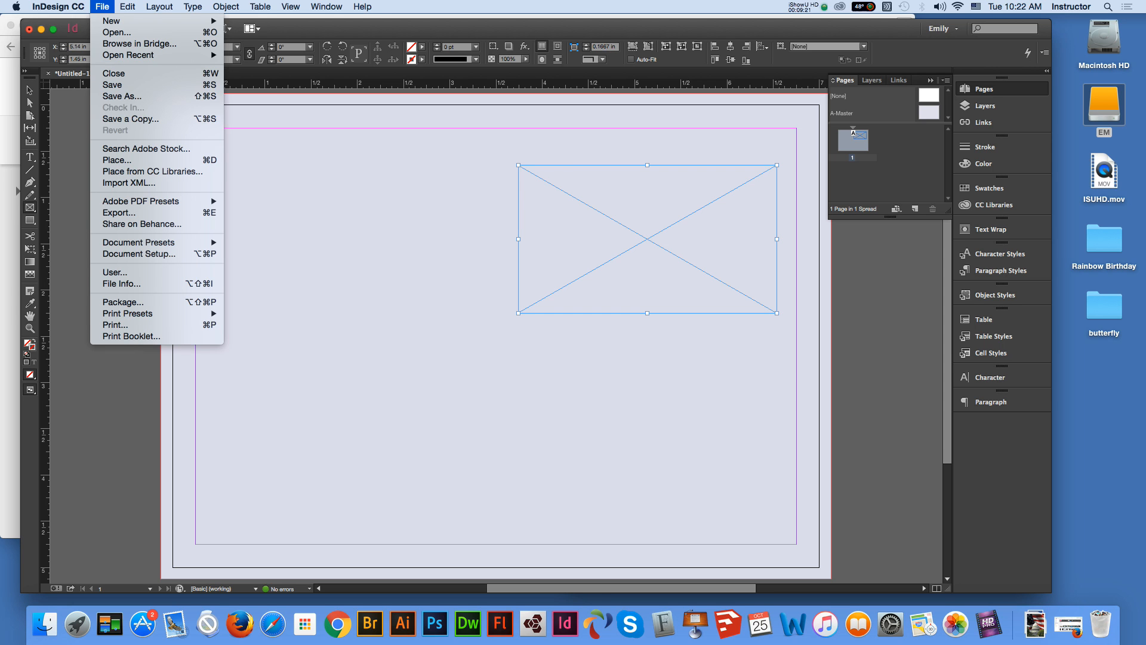
pyautogui.click(119, 160)
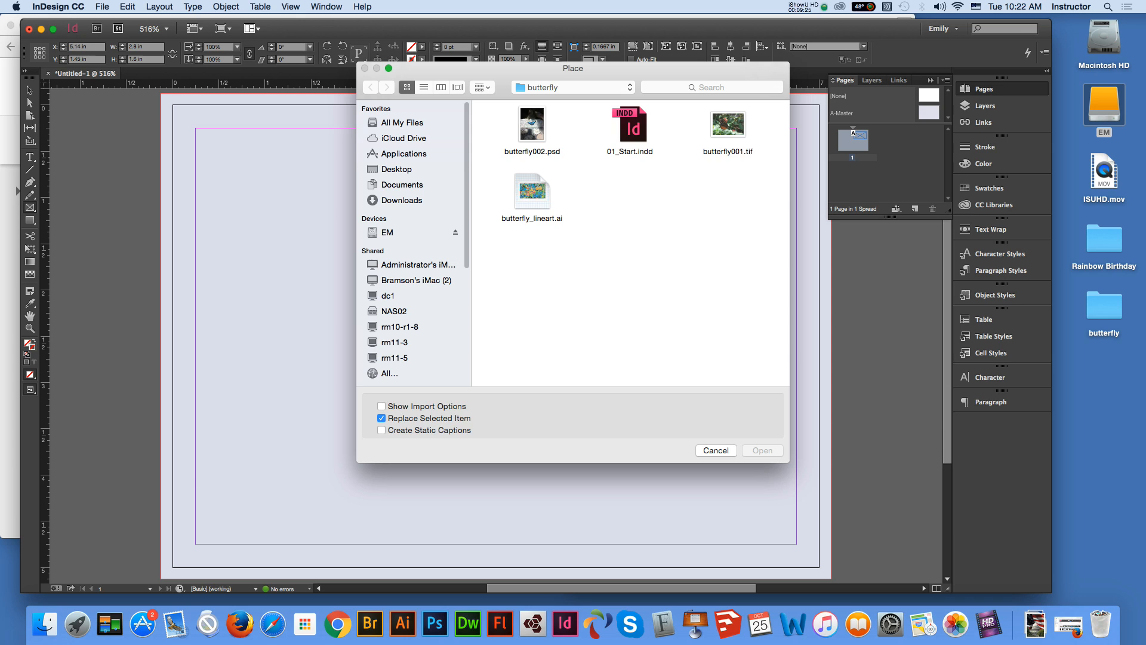
pyautogui.click(397, 169)
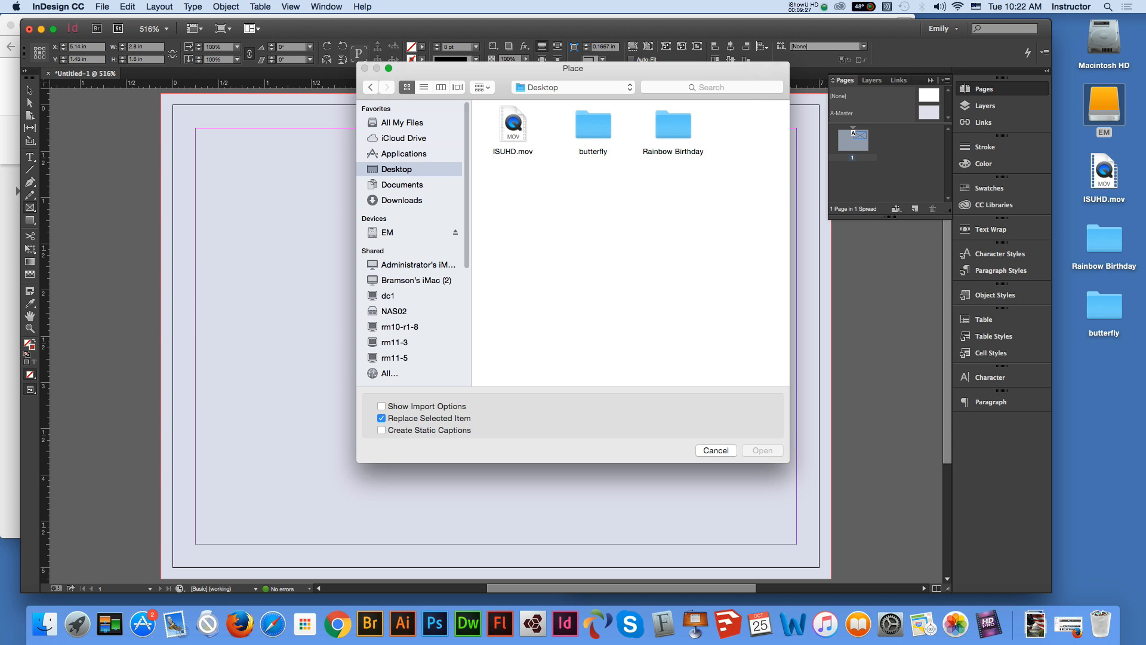
pyautogui.click(388, 233)
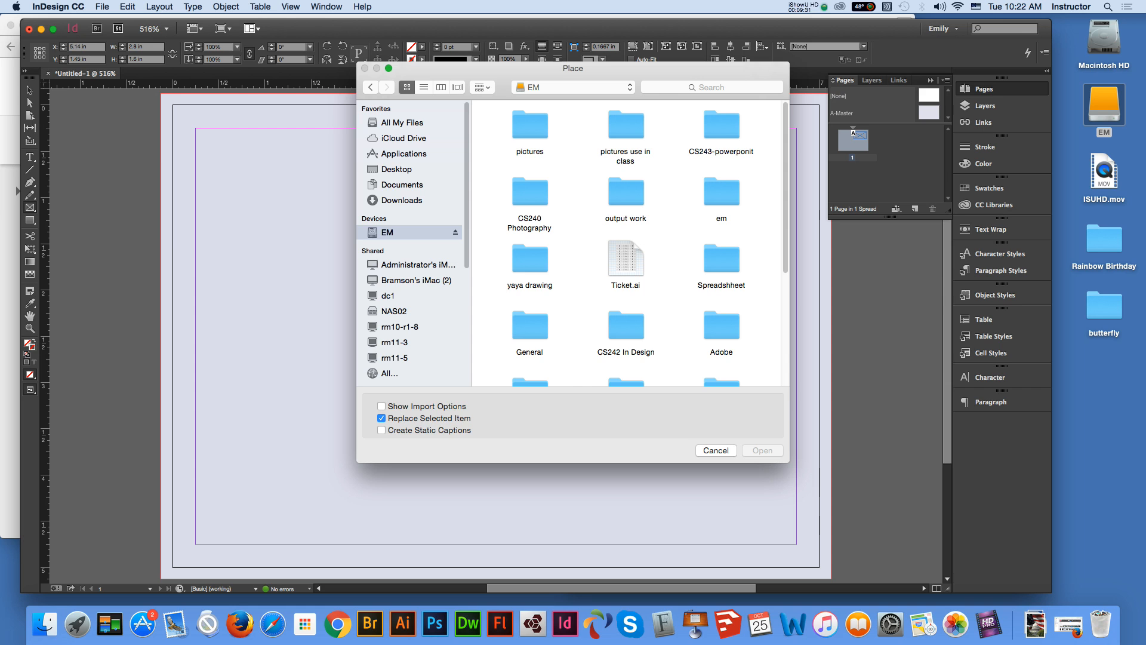
pyautogui.scroll(-5, 627, 242)
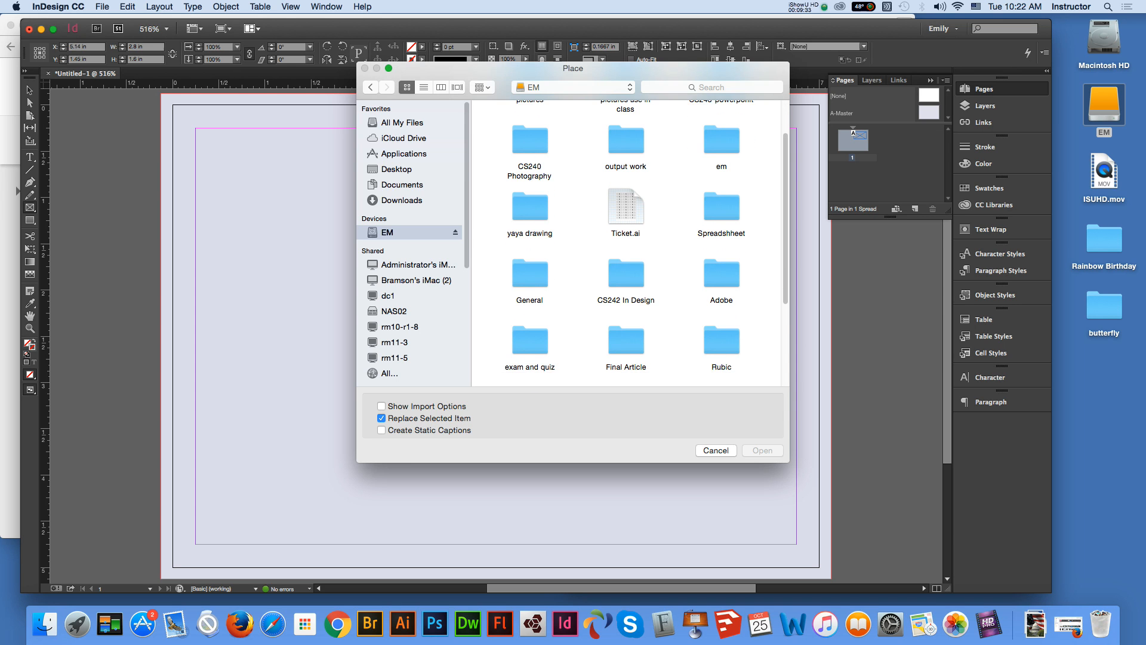
pyautogui.click(625, 218)
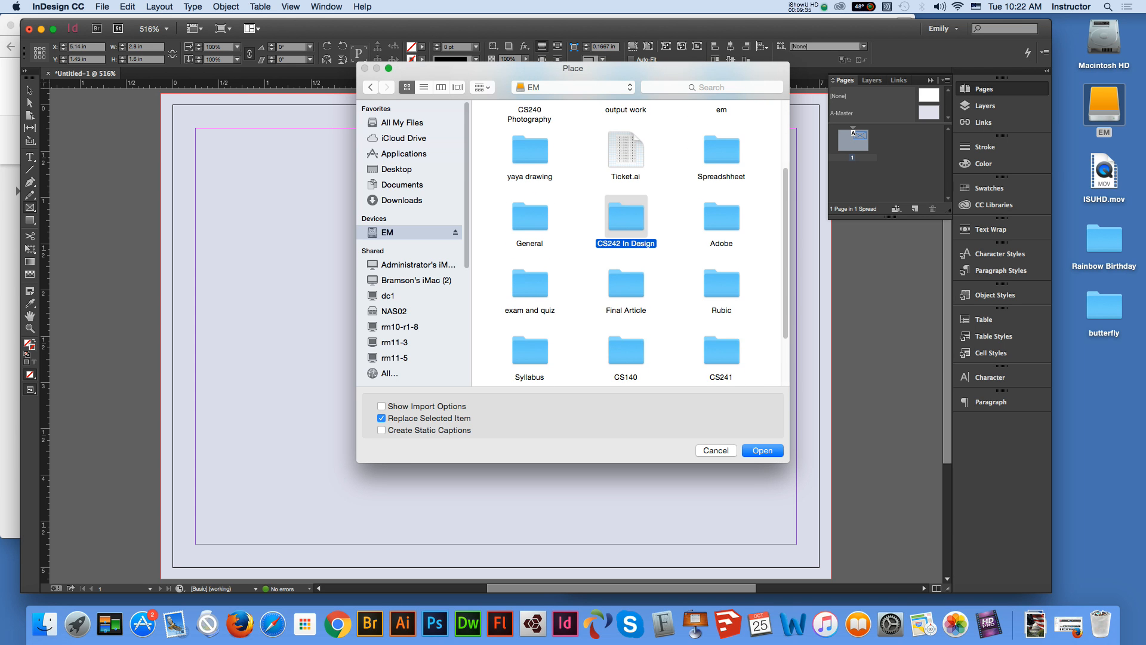
pyautogui.doubleClick(625, 217)
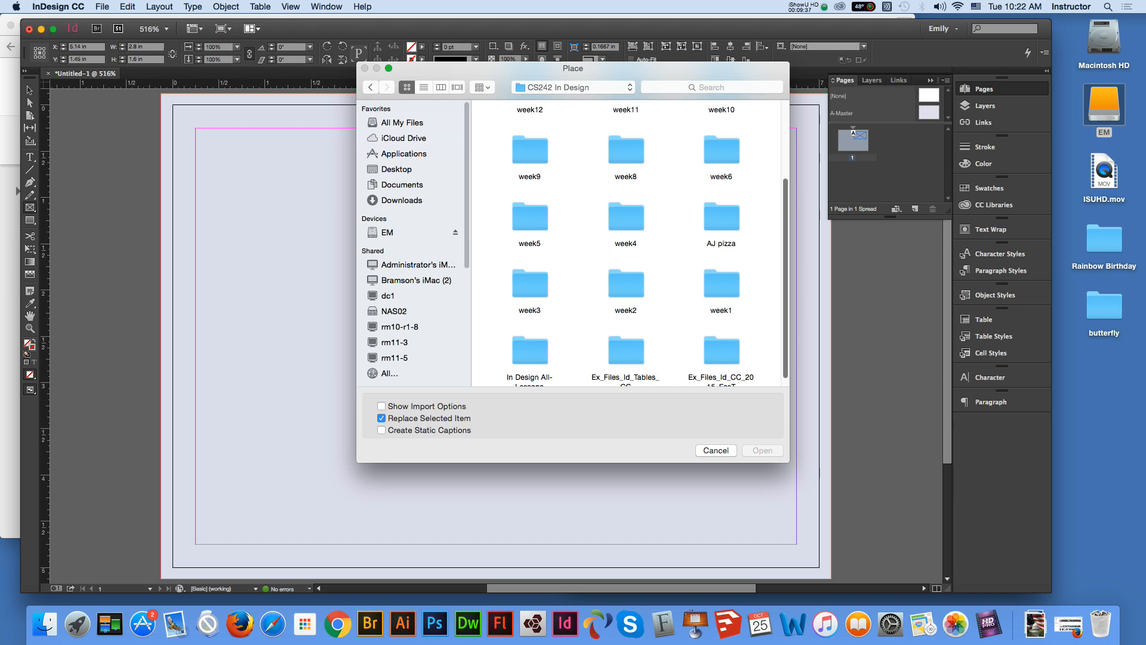
# Place DiningRoom.jpg from the Amuse folder inside week4 into the rectangle frame
pyautogui.scroll(5, 627, 242)
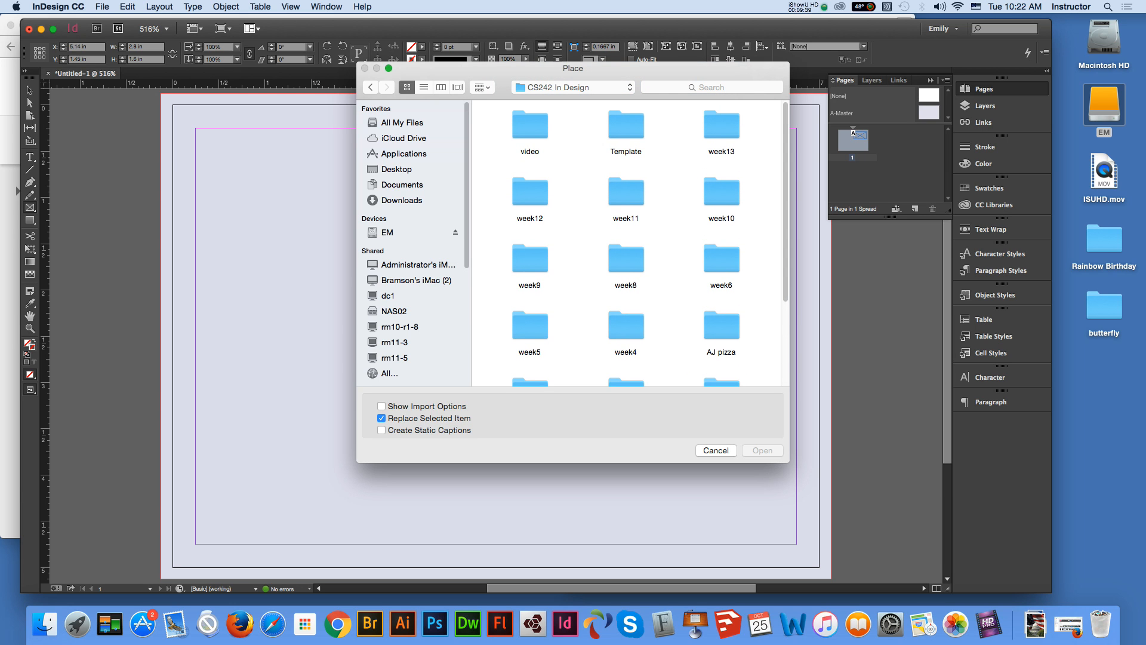
pyautogui.scroll(-5, 627, 242)
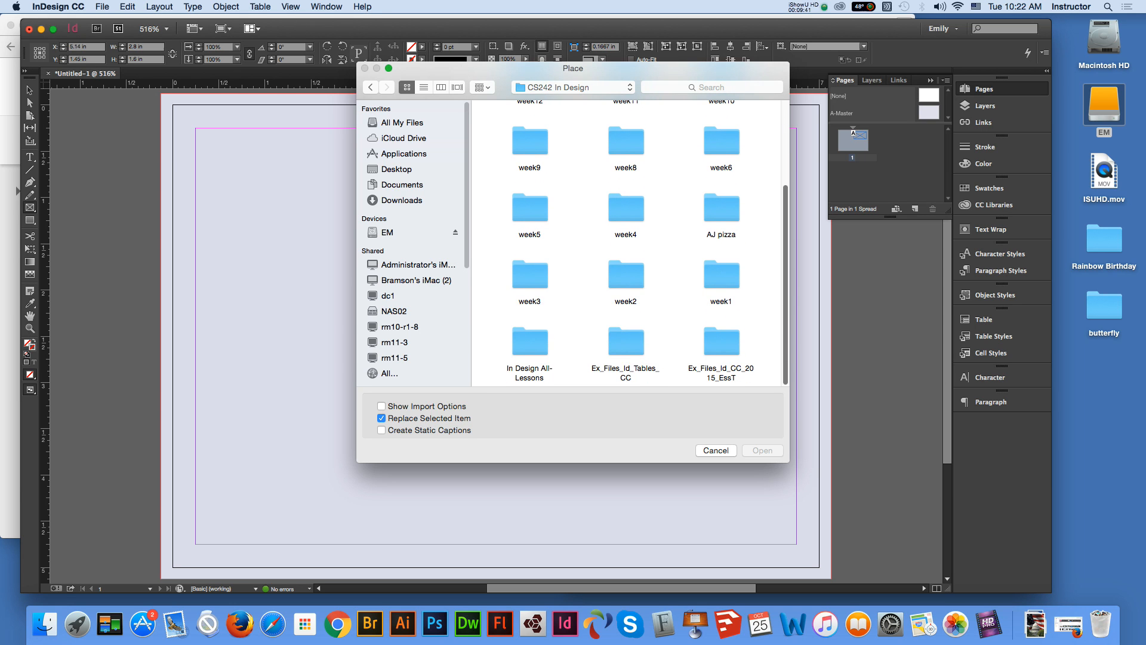
pyautogui.doubleClick(529, 275)
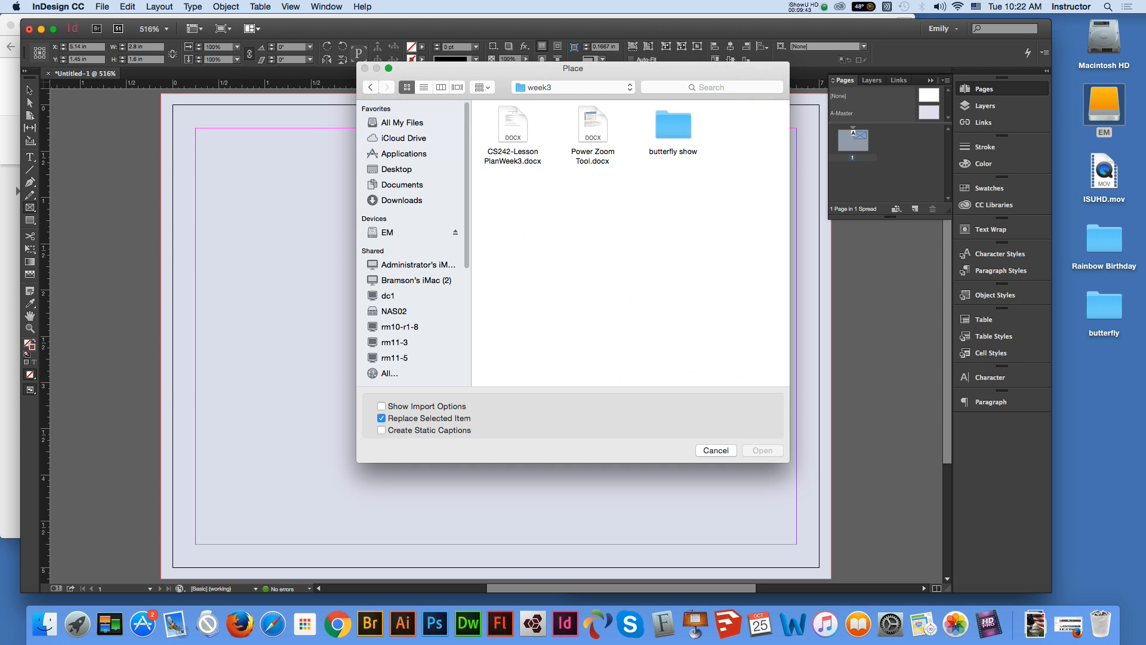
pyautogui.click(370, 87)
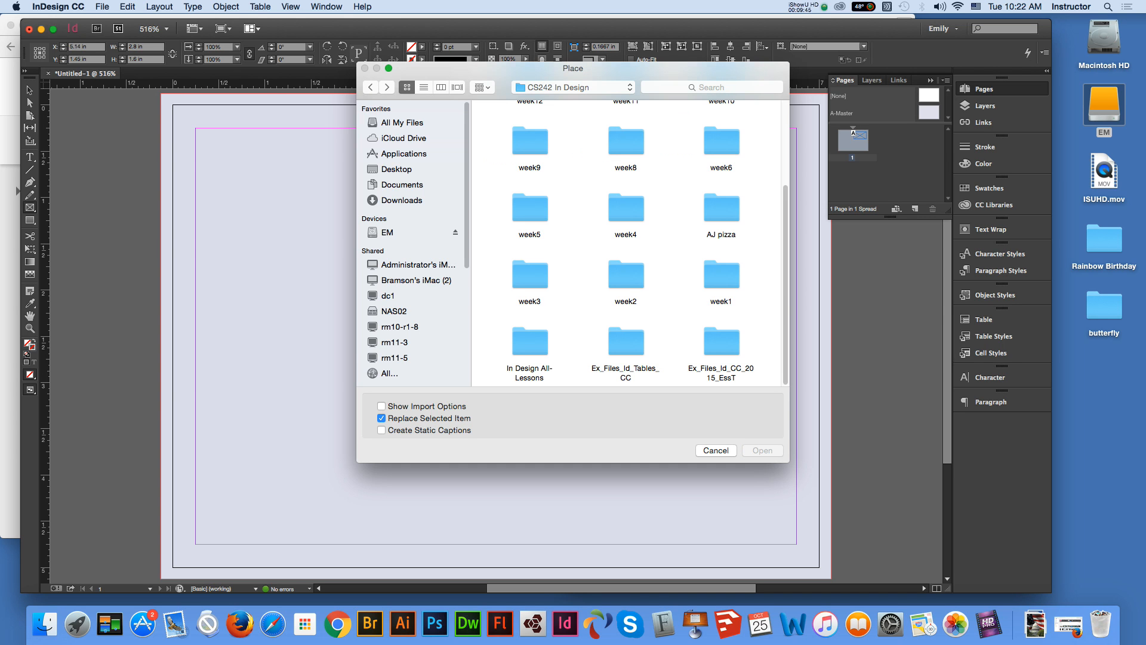
pyautogui.doubleClick(626, 209)
pyautogui.doubleClick(630, 125)
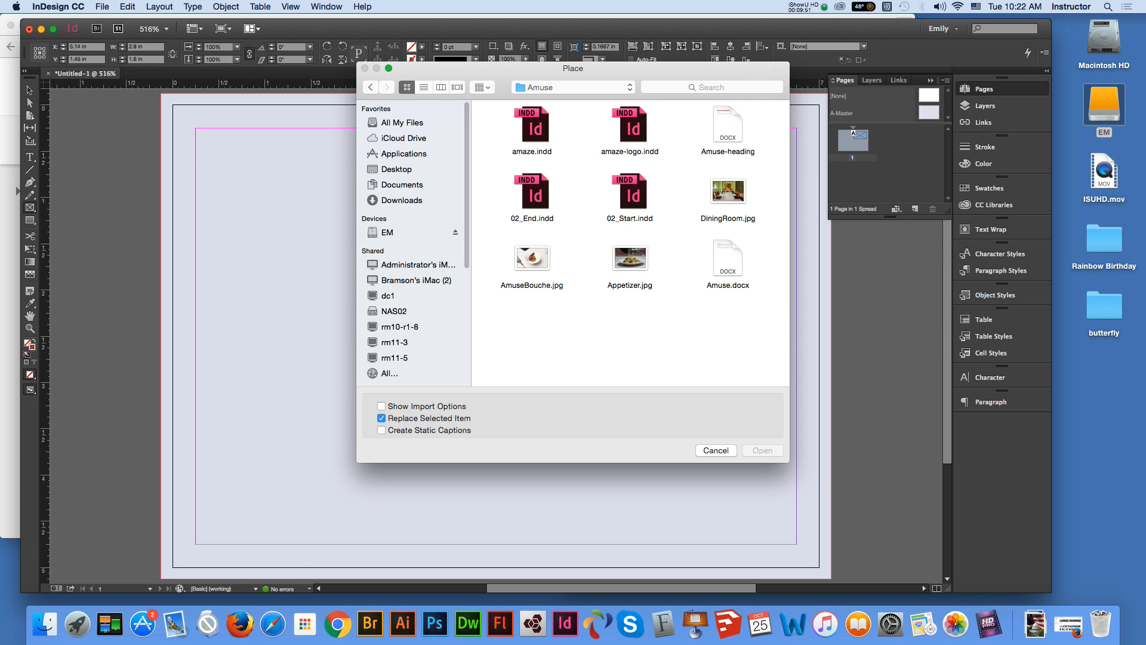
pyautogui.click(728, 192)
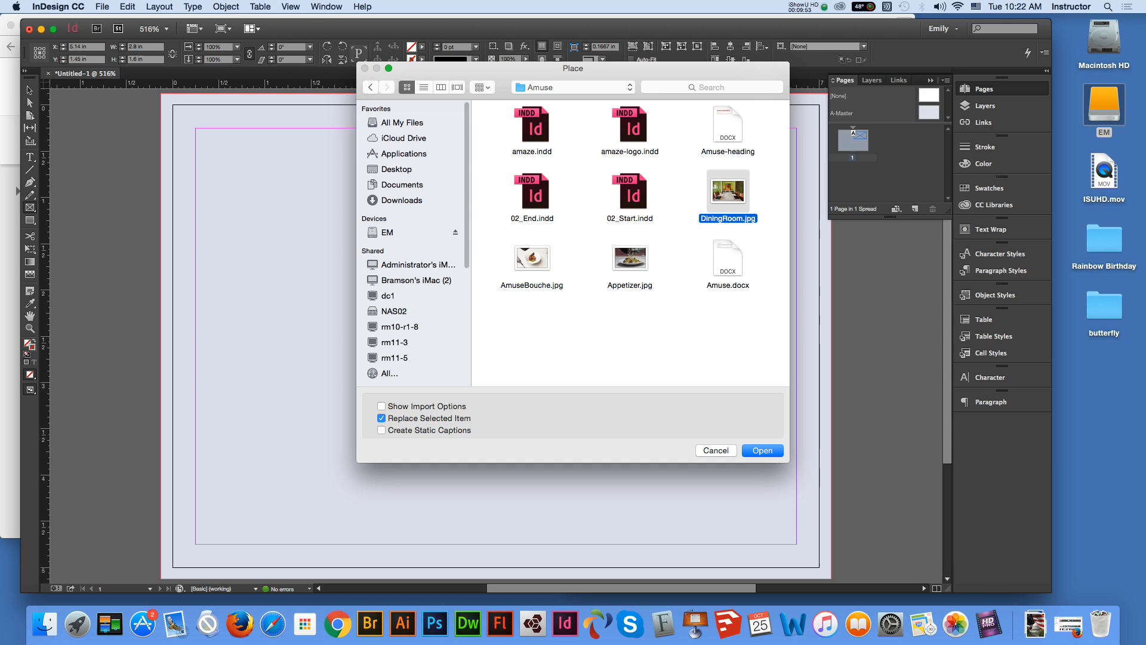
pyautogui.press('Return')
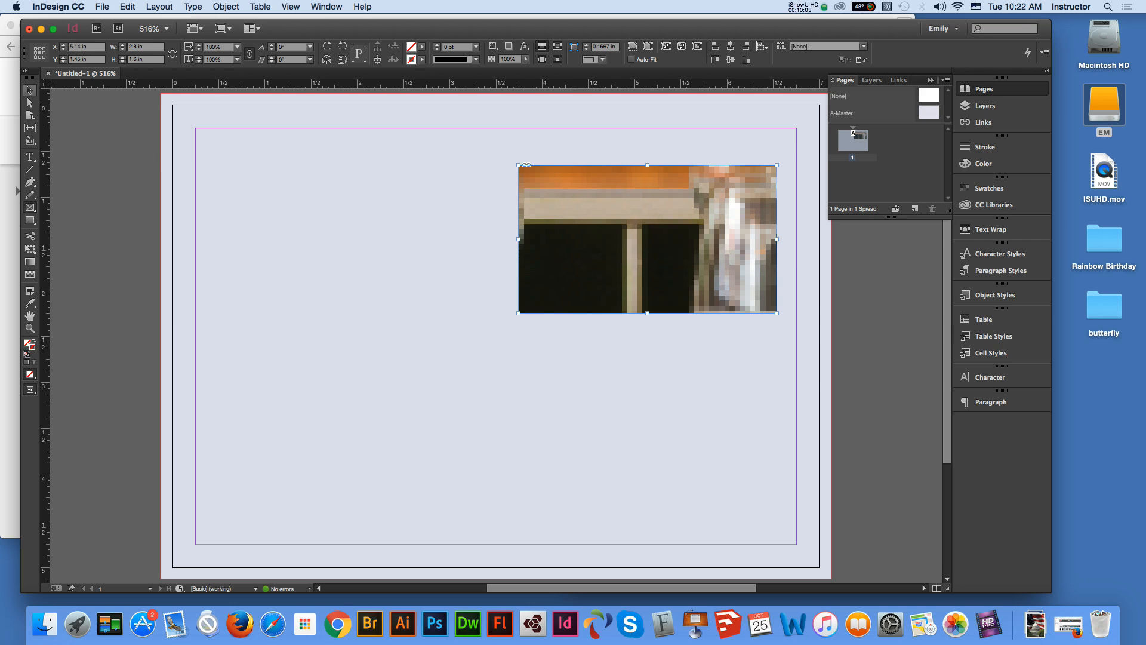
# Turn on Auto-Fit for the dining-room image and fit its content to the frame
pyautogui.click(29, 90)
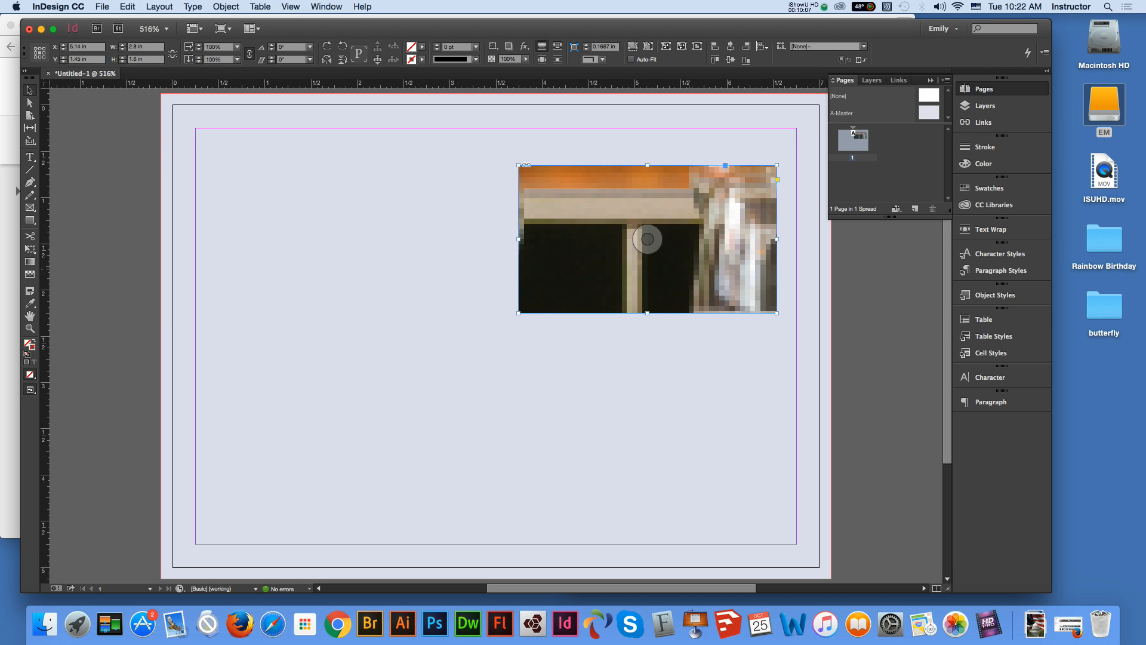
pyautogui.click(646, 240)
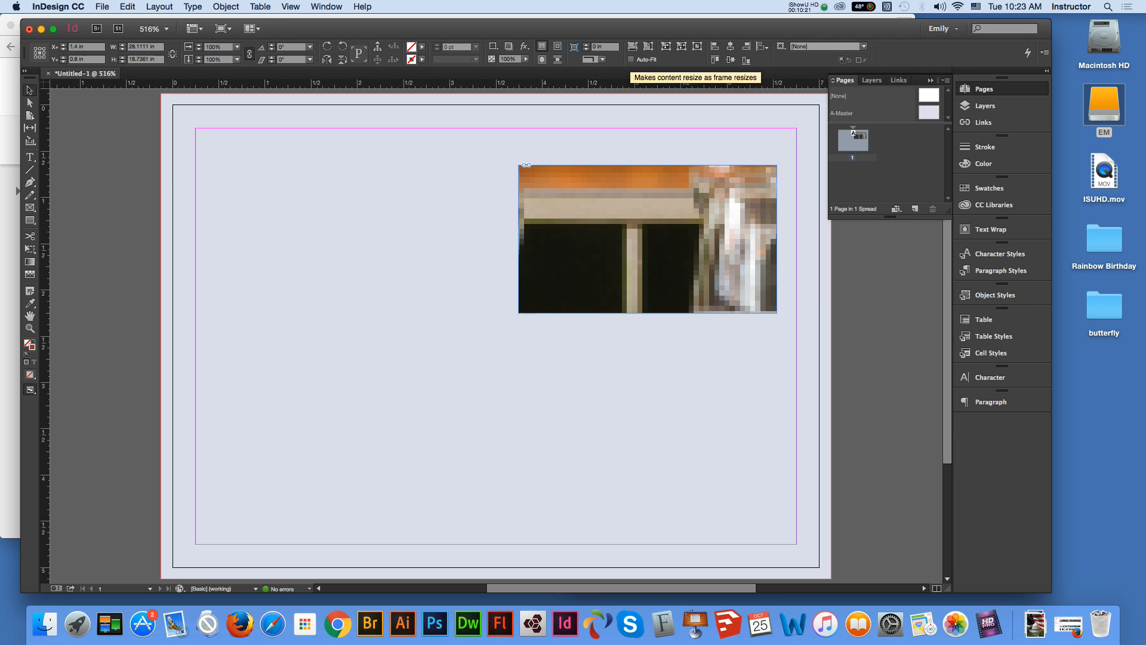
pyautogui.click(631, 59)
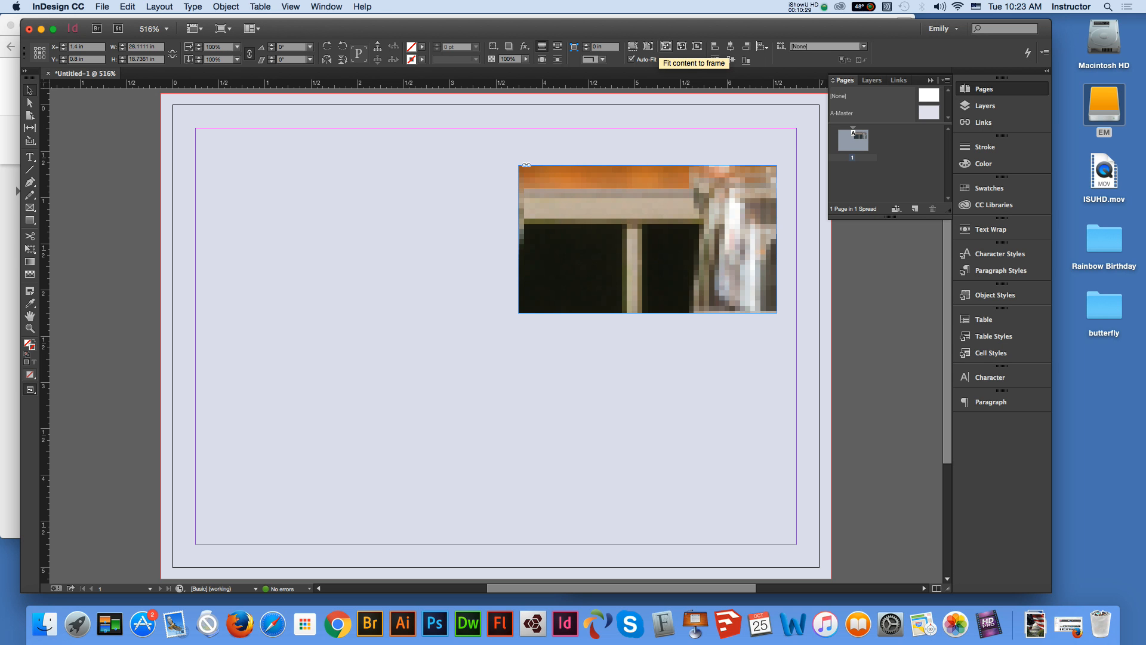
pyautogui.click(666, 46)
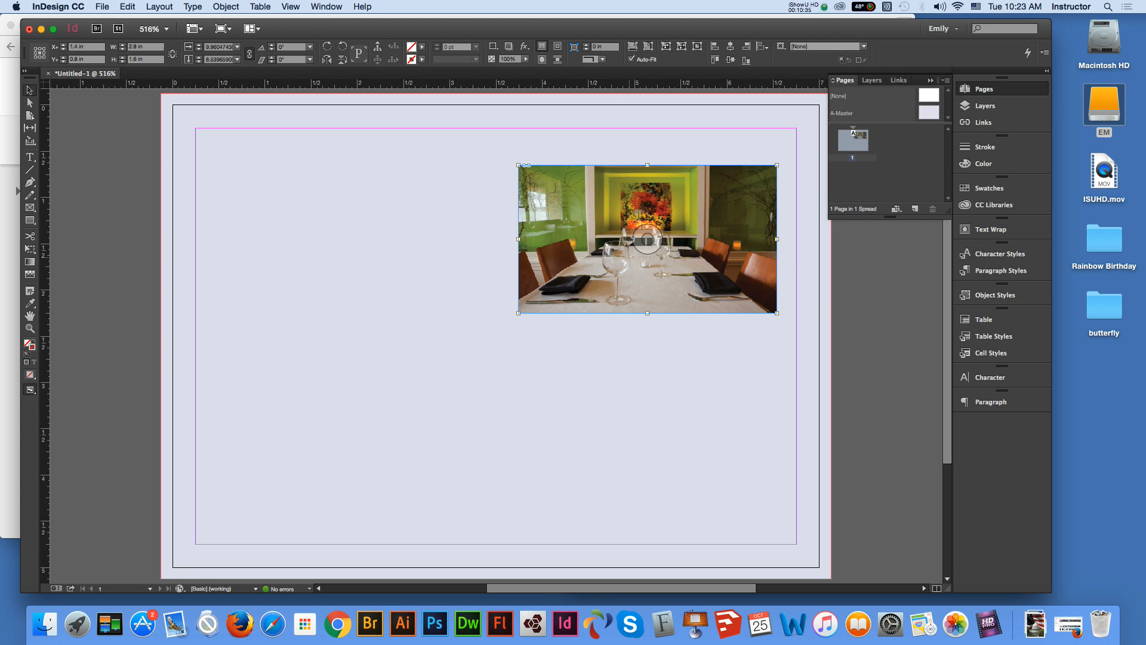
# Compare selecting the dining-room frame with selecting the image content inside it
pyautogui.click(647, 240)
pyautogui.click(84, 149)
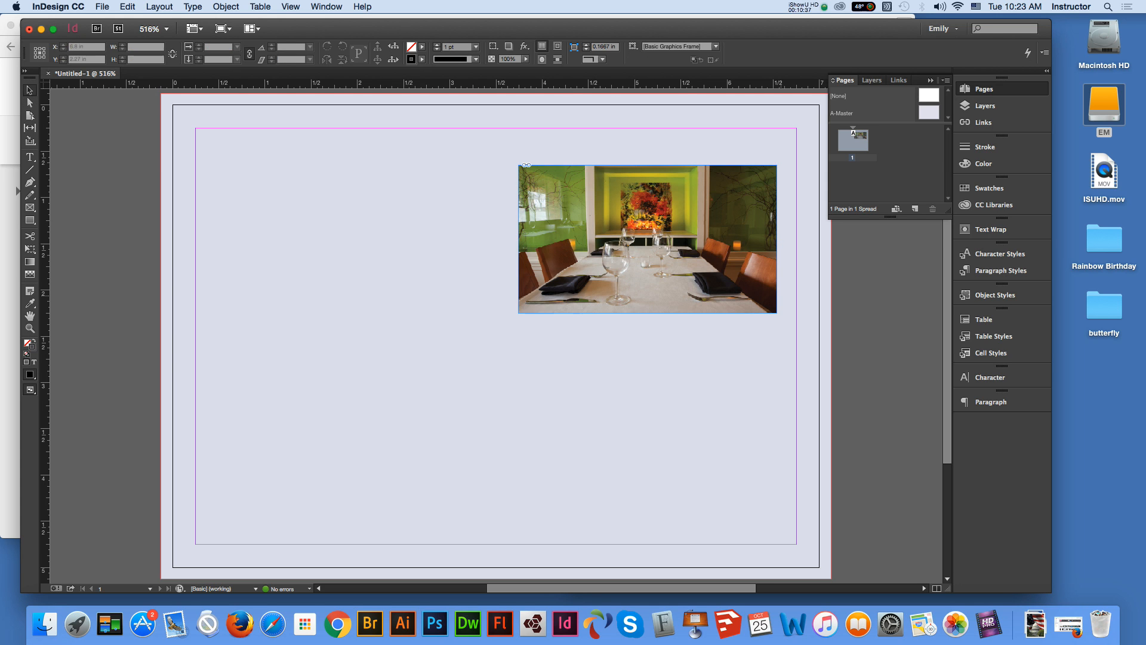
pyautogui.click(759, 294)
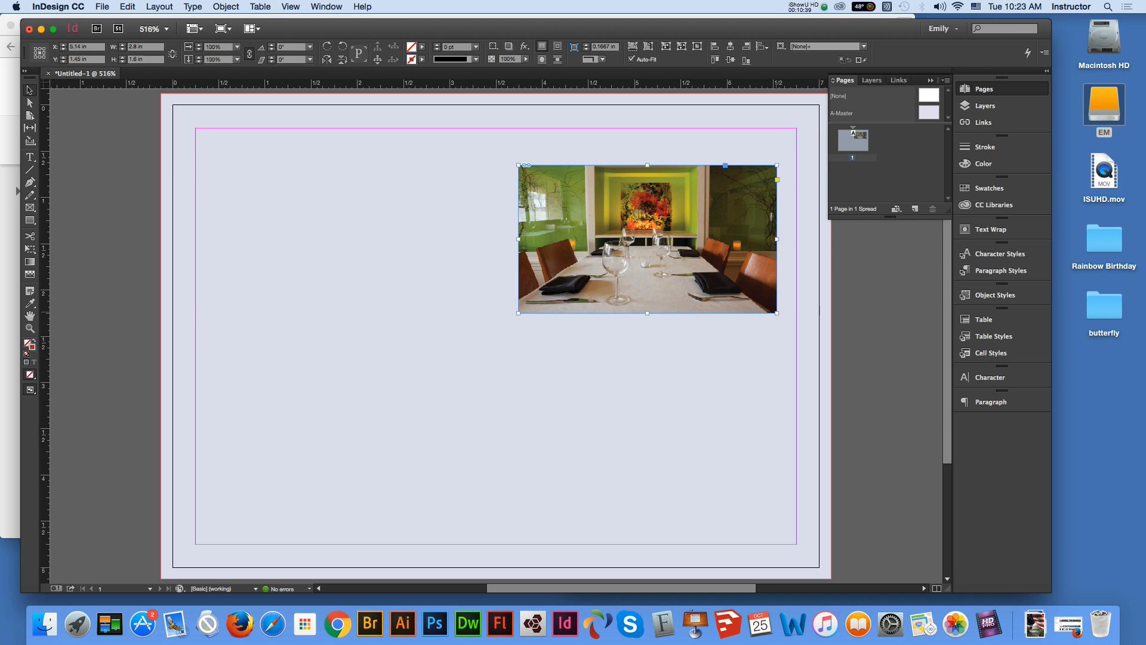
pyautogui.click(801, 350)
pyautogui.click(748, 280)
pyautogui.click(647, 239)
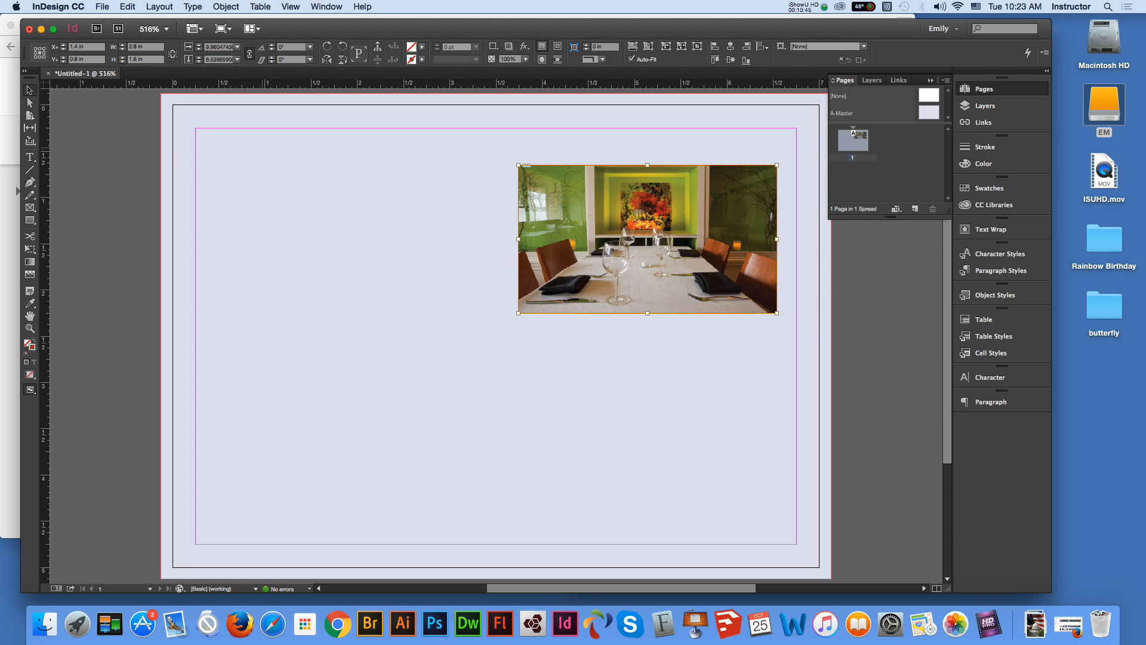
pyautogui.click(647, 239)
pyautogui.click(704, 339)
pyautogui.click(704, 277)
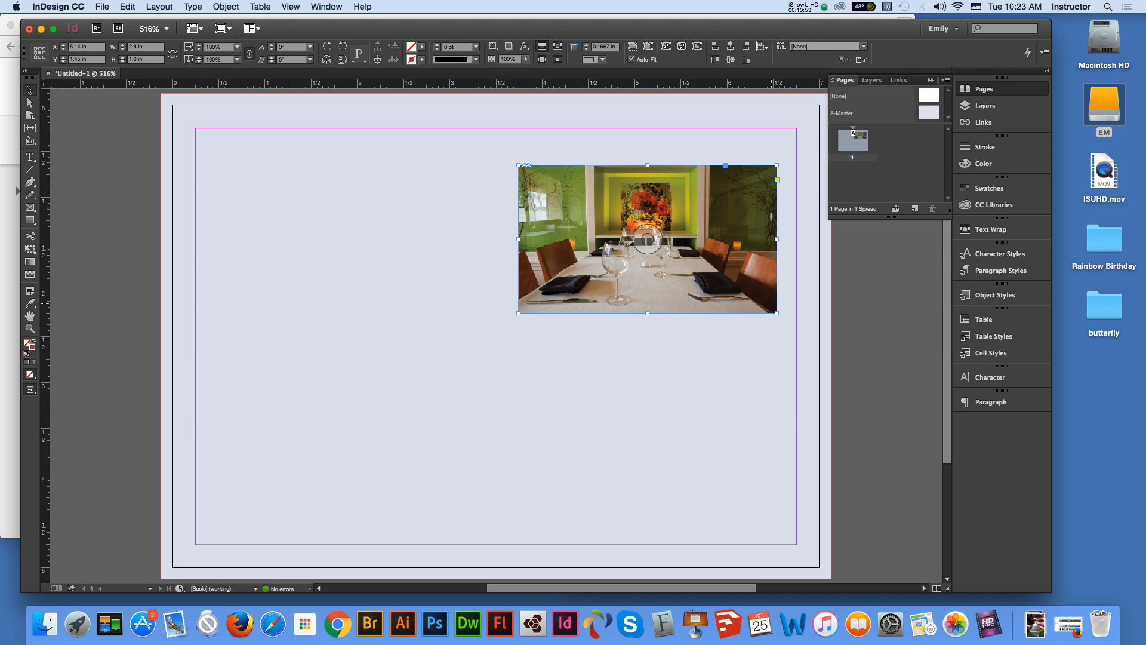
# Try enlarging the dining-room frame, undo the resize, and move the frame up to about X 5.05 in, Y 1.17 in
pyautogui.moveTo(777, 313); pyautogui.dragTo(809, 331)
pyautogui.press('super+z')
pyautogui.moveTo(724, 291); pyautogui.dragTo(716, 264)
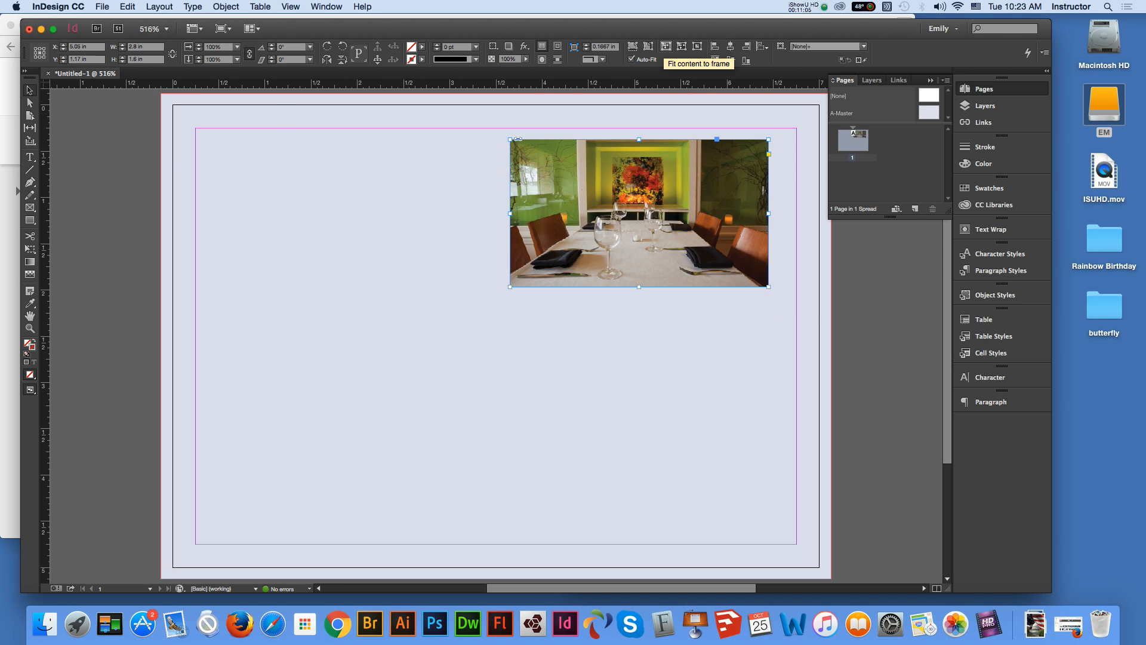
# Fit the dining-room image proportionally after comparing it with fitting to the frame, and shrink the frame to match its content
pyautogui.click(649, 46)
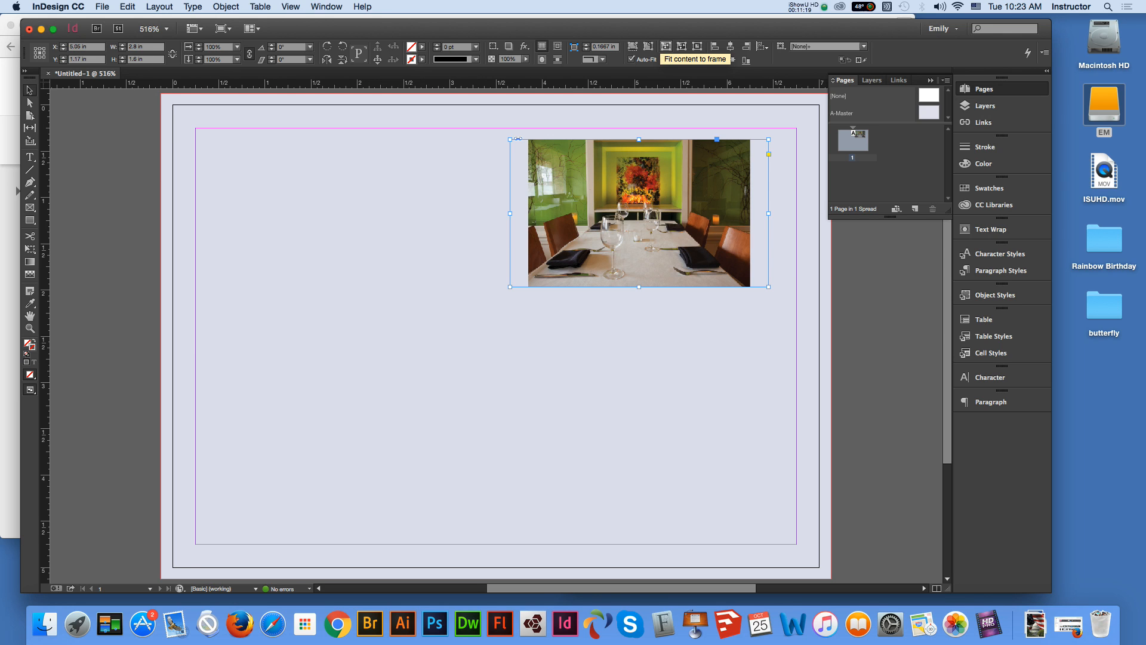
pyautogui.click(667, 47)
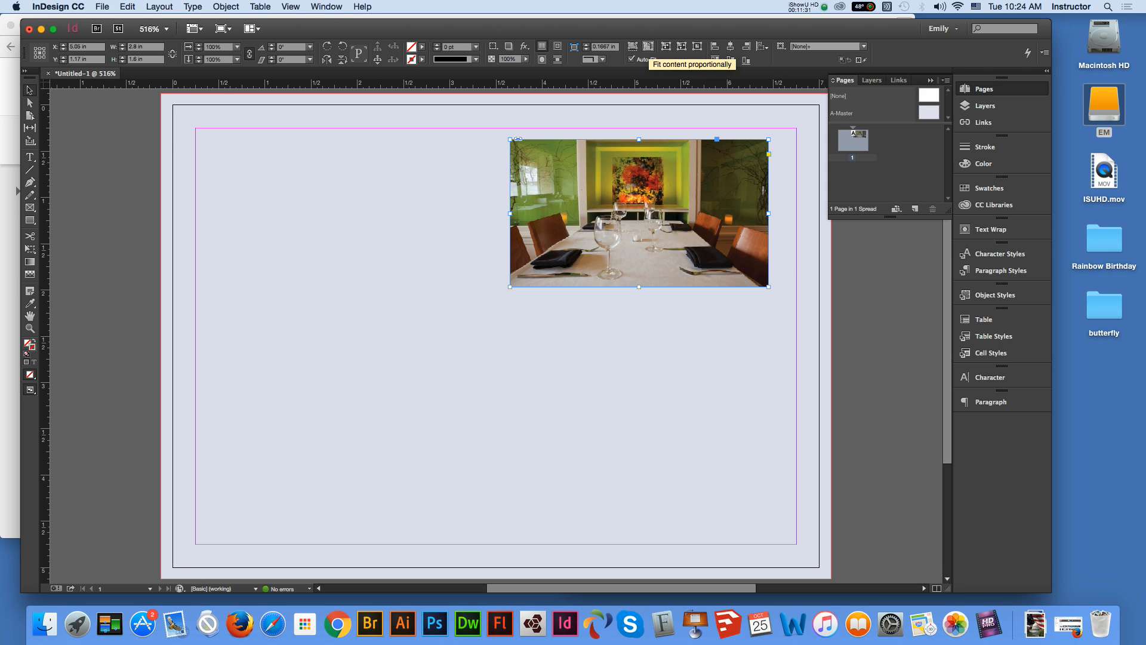
pyautogui.click(649, 46)
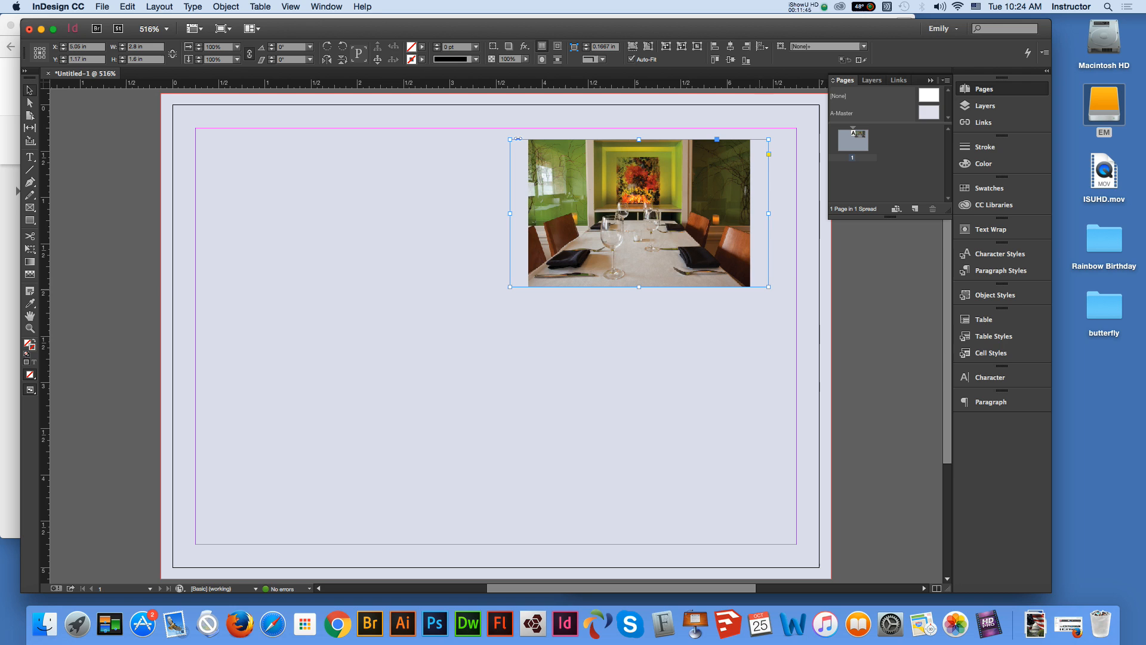
pyautogui.press('super+alt+c')
pyautogui.press('super+z')
pyautogui.doubleClick(769, 286)
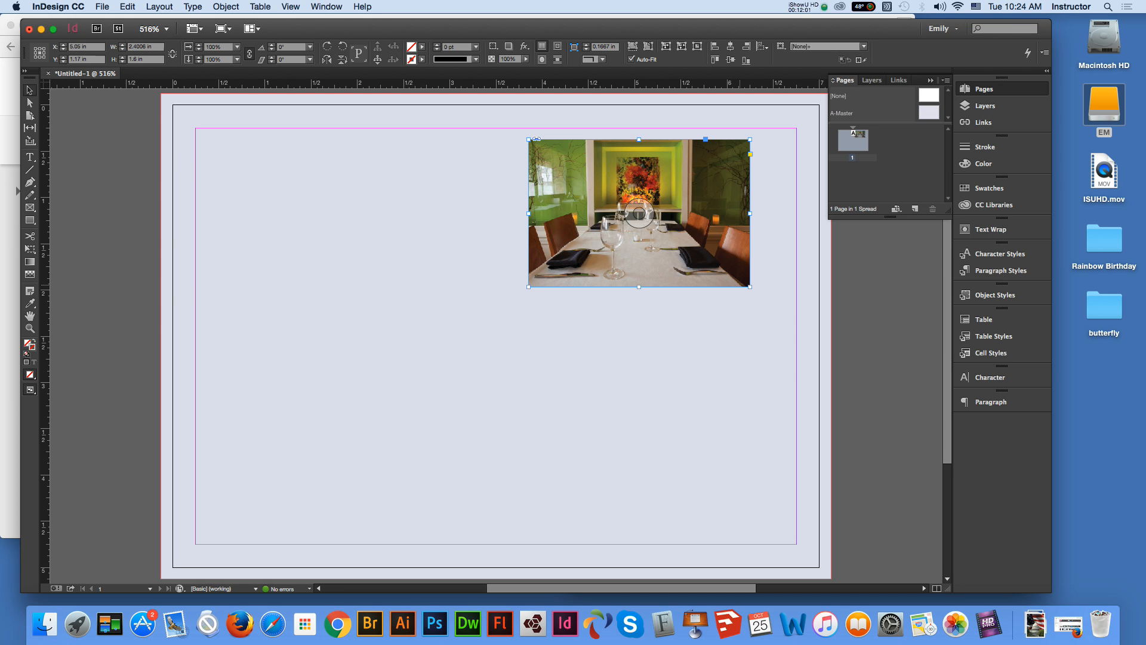
# Enlarge the dining-room image to about 2.87 by 1.92 in and position it just inside the page's upper-right margins
pyautogui.moveTo(750, 287); pyautogui.dragTo(792, 314)
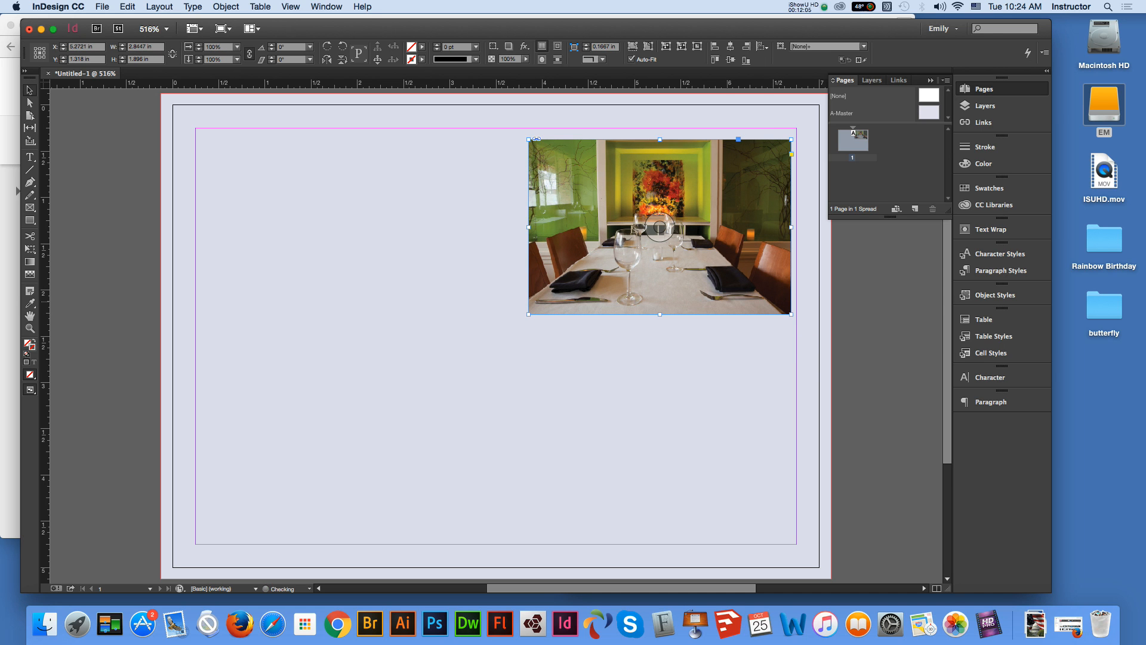
pyautogui.moveTo(529, 314); pyautogui.dragTo(526, 315)
pyautogui.moveTo(568, 284); pyautogui.dragTo(563, 281)
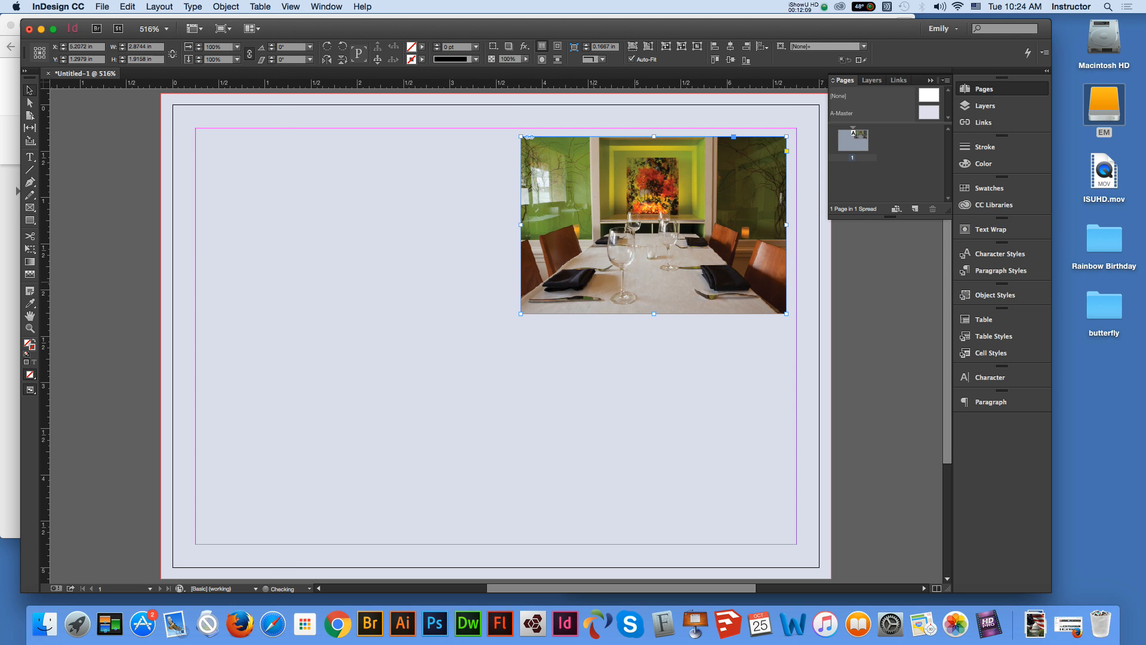
pyautogui.click(847, 329)
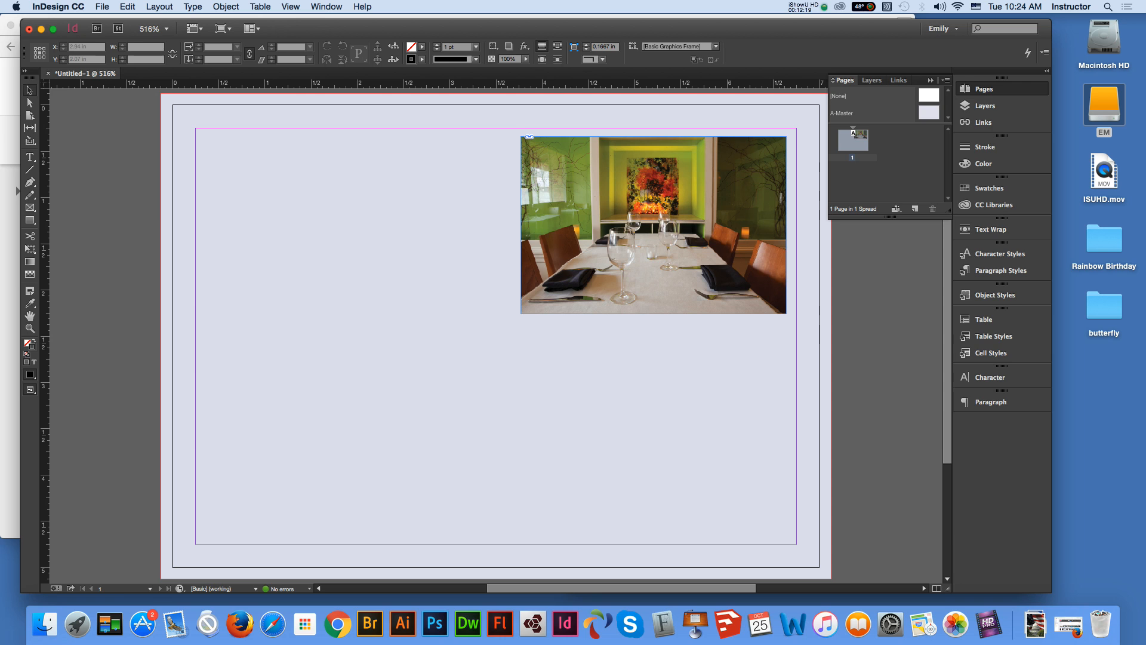
# Switch to Finder's Amuse folder window and arrange it beside the document so both the page and the image files are accessible
pyautogui.moveTo(573, 28); pyautogui.dragTo(448, 69)
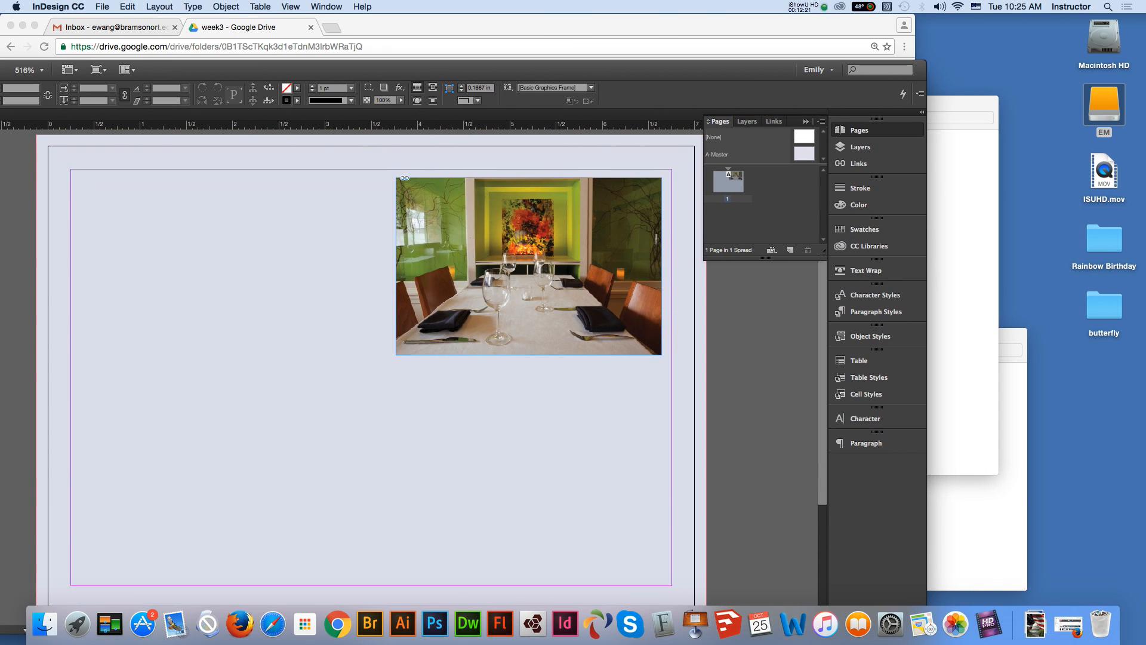
pyautogui.click(963, 251)
pyautogui.click(963, 251)
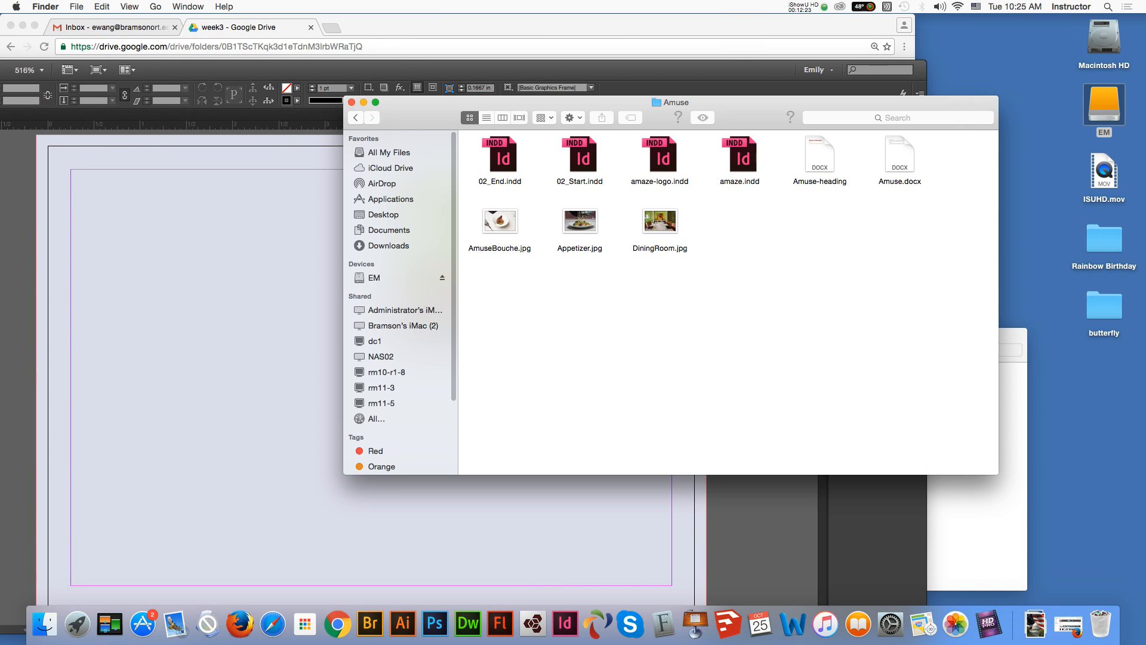
pyautogui.moveTo(603, 102); pyautogui.dragTo(932, 82)
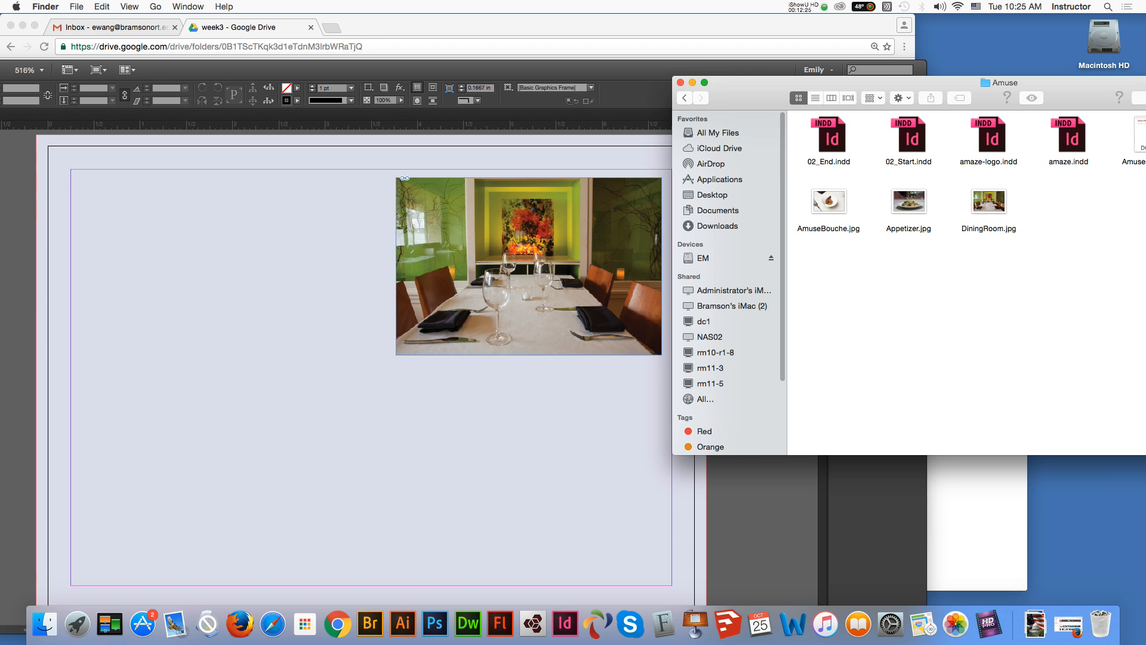
# Bring Appetizer.jpg from the Amuse folder into the InDesign document and place it in the full-page background frame
pyautogui.click(908, 202)
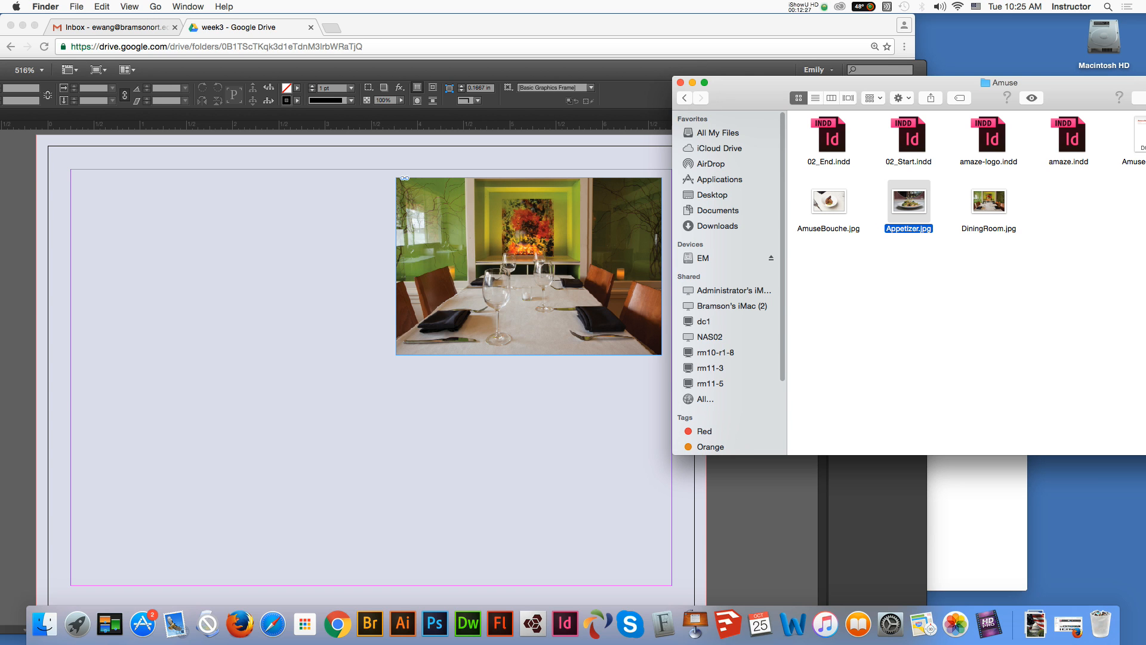
pyautogui.moveTo(909, 203); pyautogui.dragTo(432, 420)
pyautogui.click(437, 420)
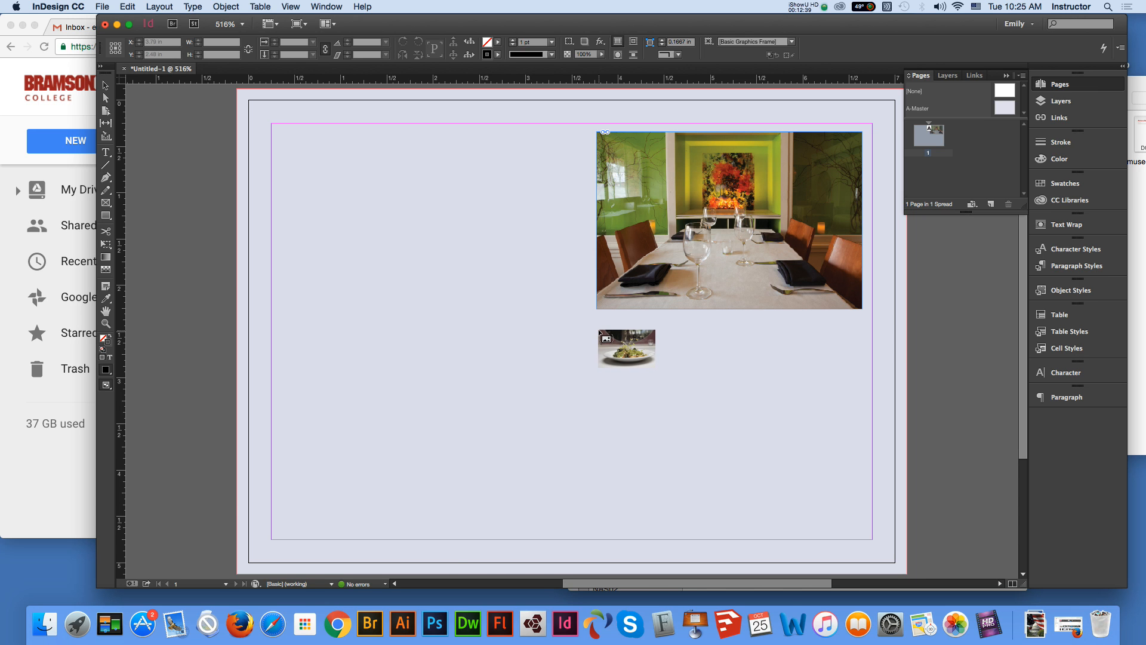
pyautogui.click(237, 88)
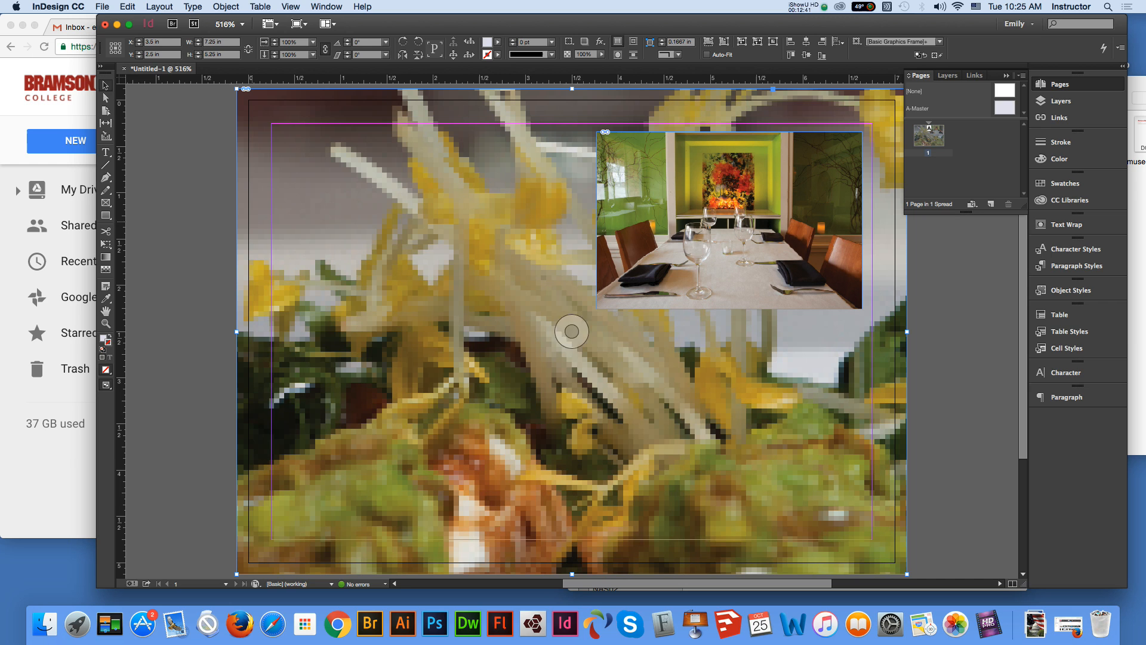
# Shrink the appetizer frame to about 2.02 by 1.46 in with Auto-Fit on, and move it just below the dining-room image
pyautogui.moveTo(237, 88); pyautogui.dragTo(538, 306)
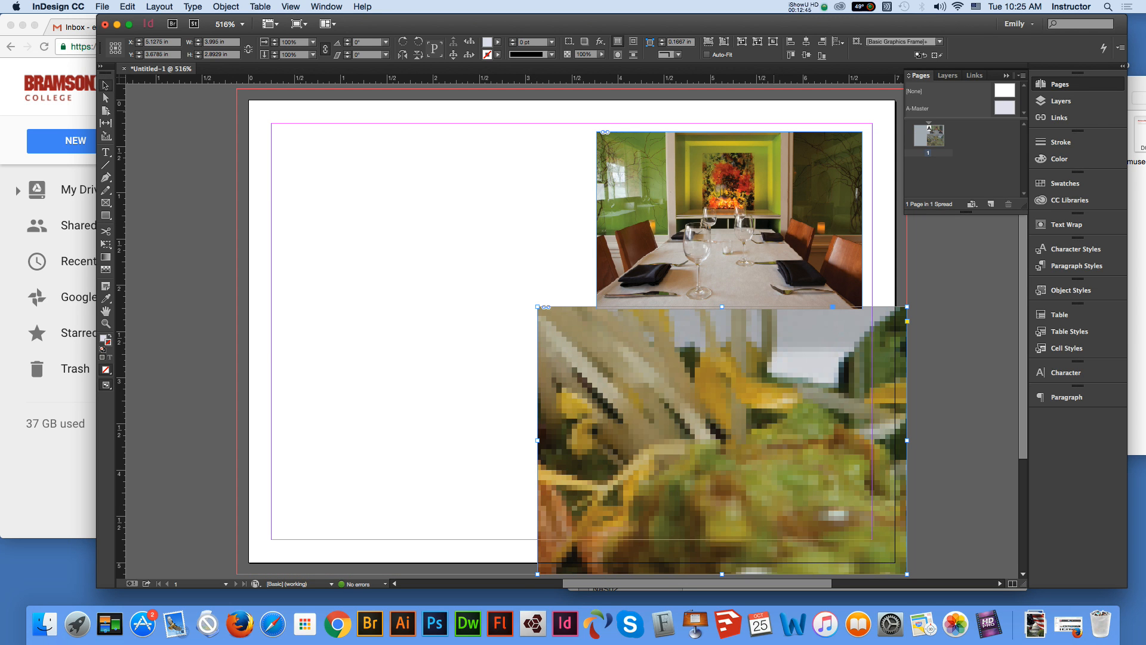
pyautogui.click(707, 54)
pyautogui.moveTo(908, 574); pyautogui.dragTo(819, 511)
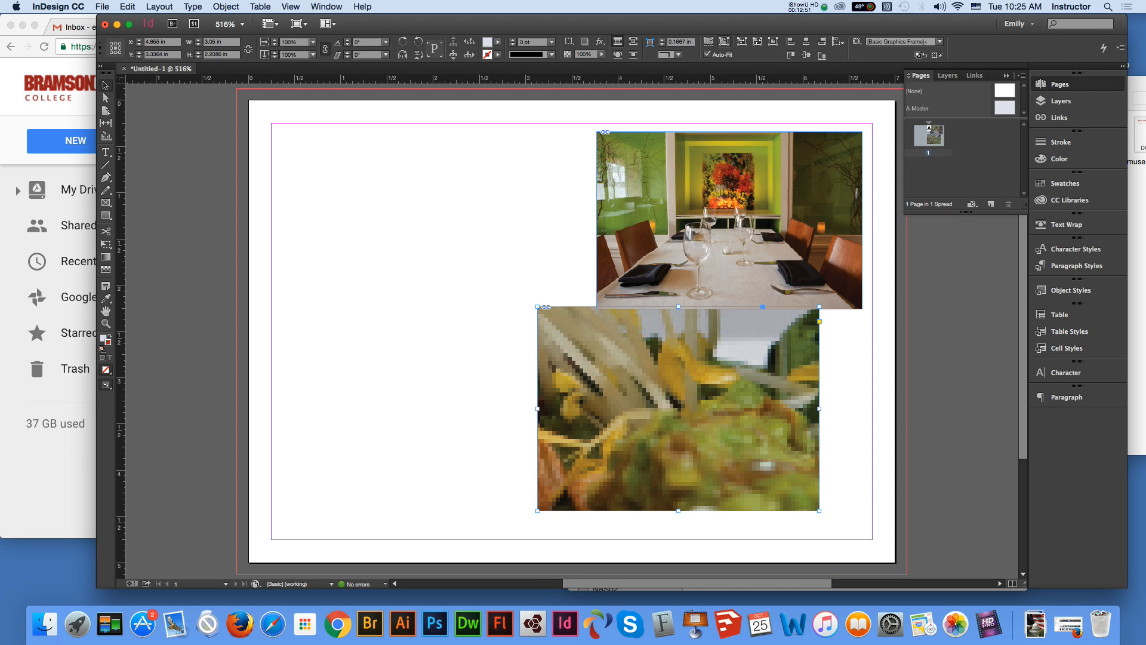
pyautogui.moveTo(819, 306); pyautogui.dragTo(746, 360)
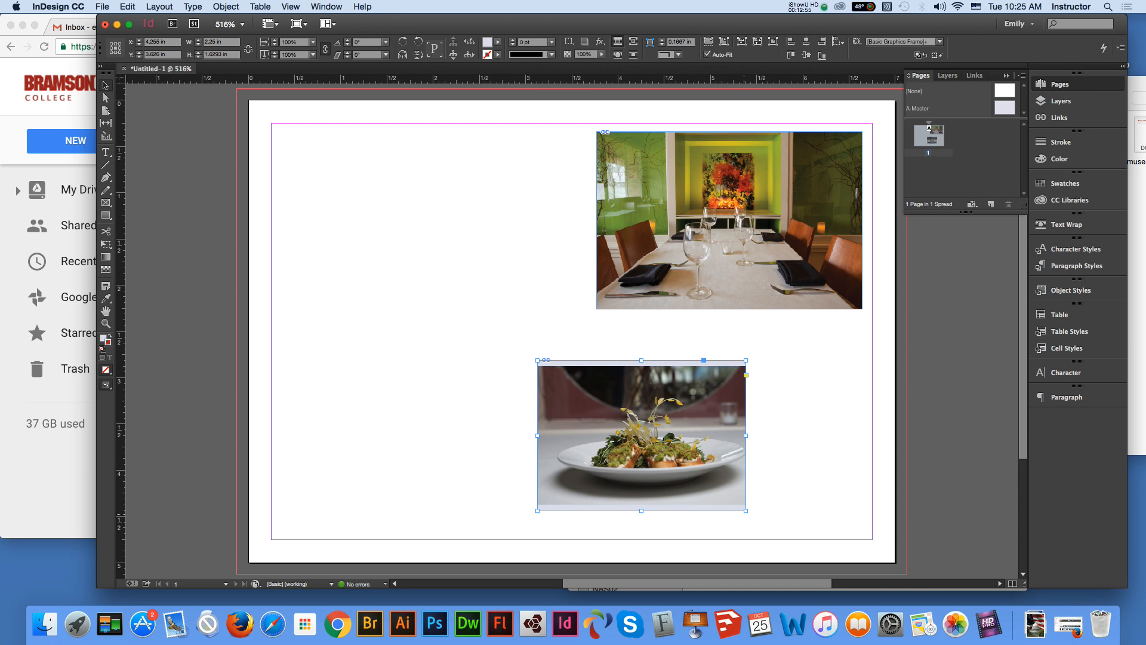
pyautogui.moveTo(746, 511); pyautogui.dragTo(724, 495)
pyautogui.moveTo(673, 431); pyautogui.dragTo(736, 394)
# Bring AmuseBouche.jpg from Finder's Amuse folder into the InDesign document, ready for placing
pyautogui.moveTo(789, 24); pyautogui.dragTo(630, 24)
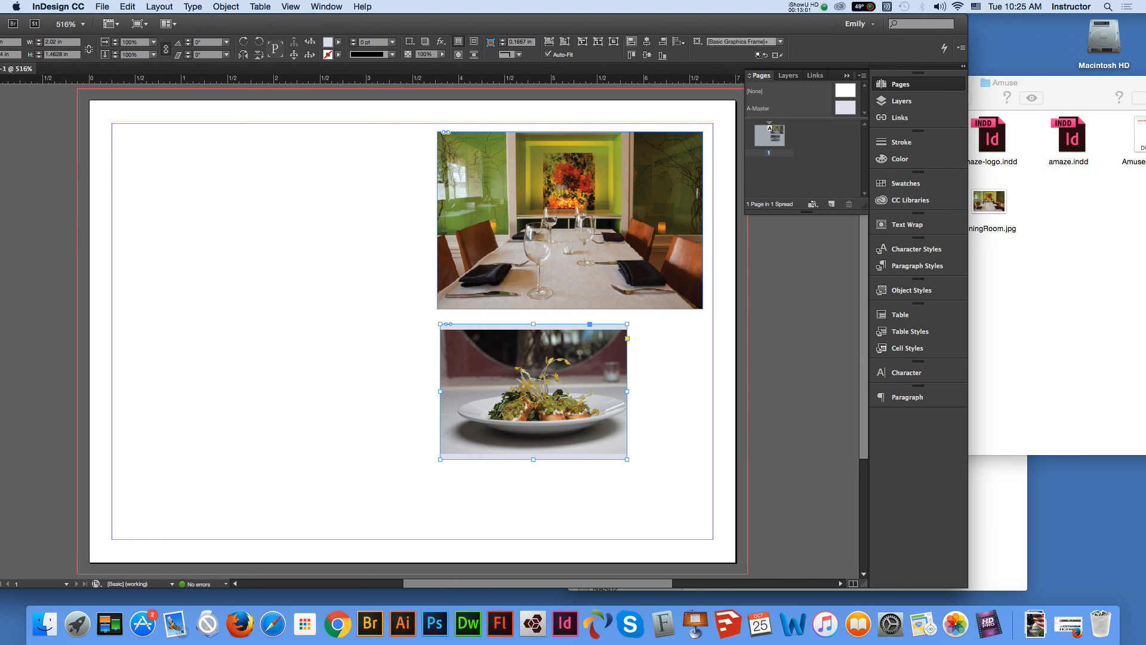
pyautogui.click(669, 386)
pyautogui.click(1042, 316)
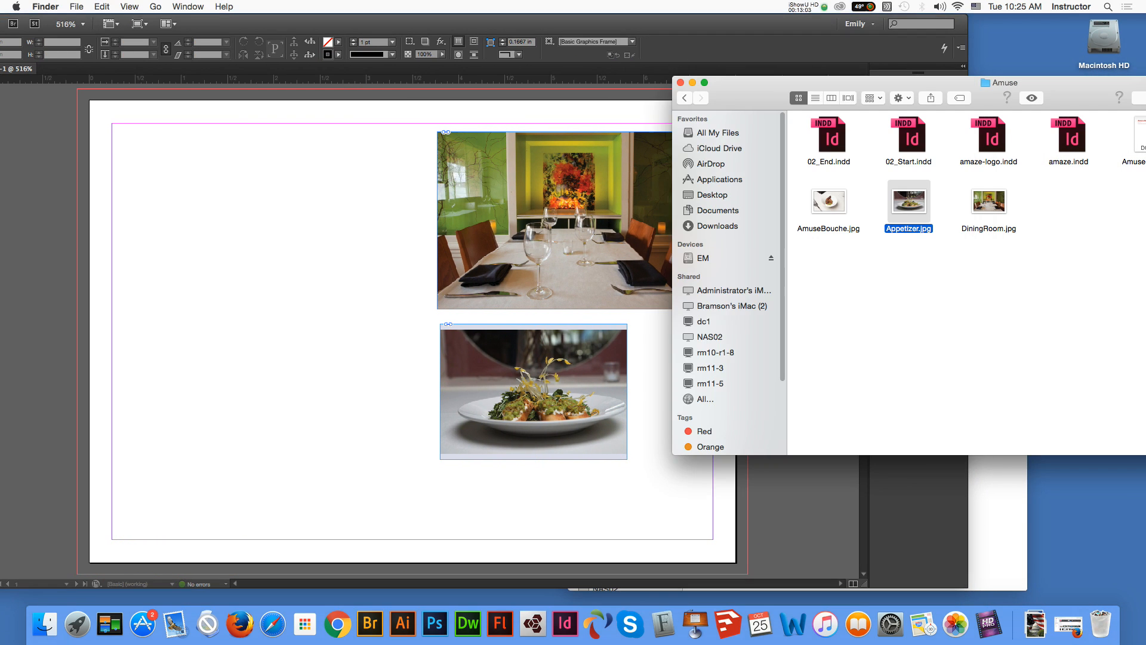
pyautogui.click(829, 202)
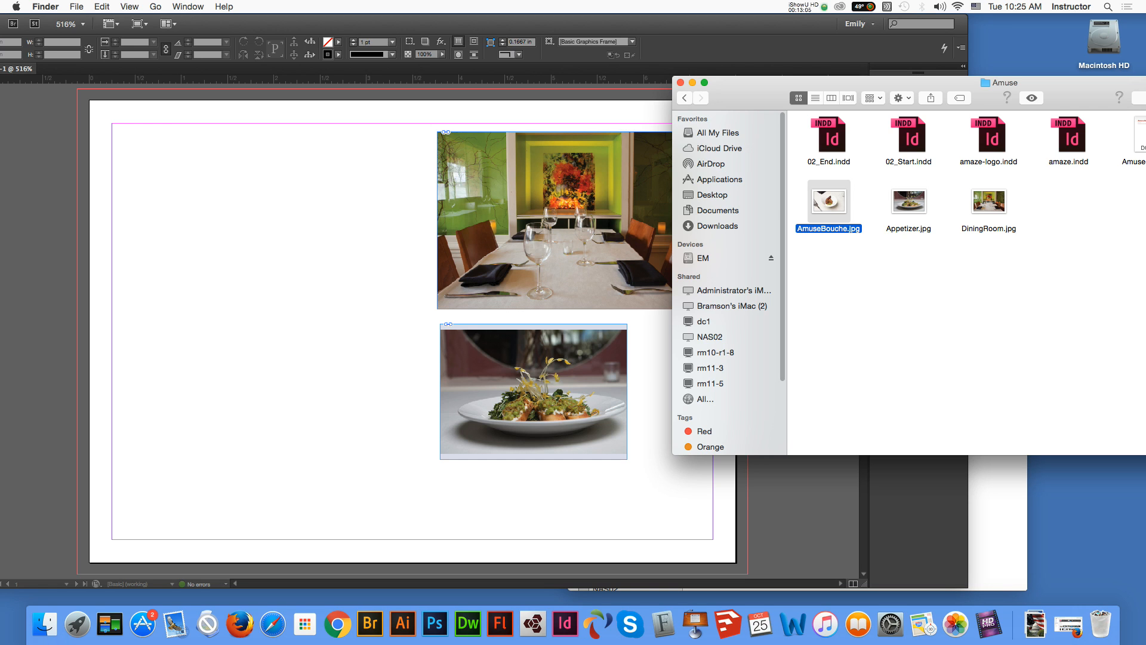
pyautogui.moveTo(829, 202); pyautogui.dragTo(401, 402)
pyautogui.moveTo(412, 24); pyautogui.dragTo(519, 33)
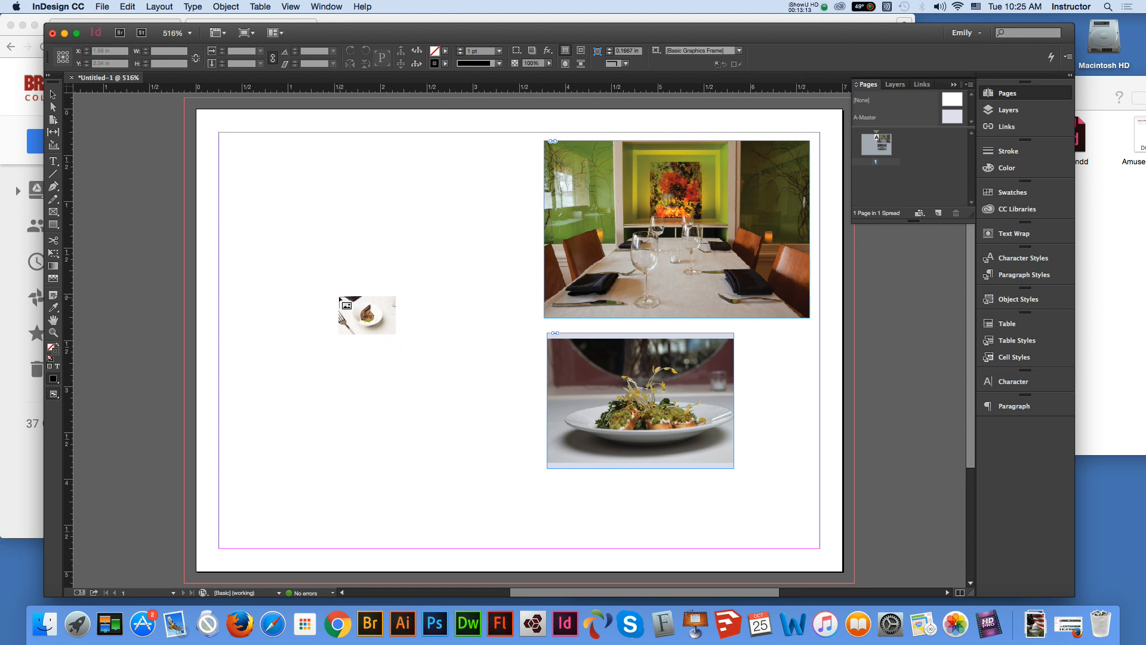
# Place the amuse-bouche photo at about 1.41 by 0.94 in, overlapping the appetizer photo's lower-right corner and inside the page margins
pyautogui.moveTo(662, 422); pyautogui.dragTo(790, 538)
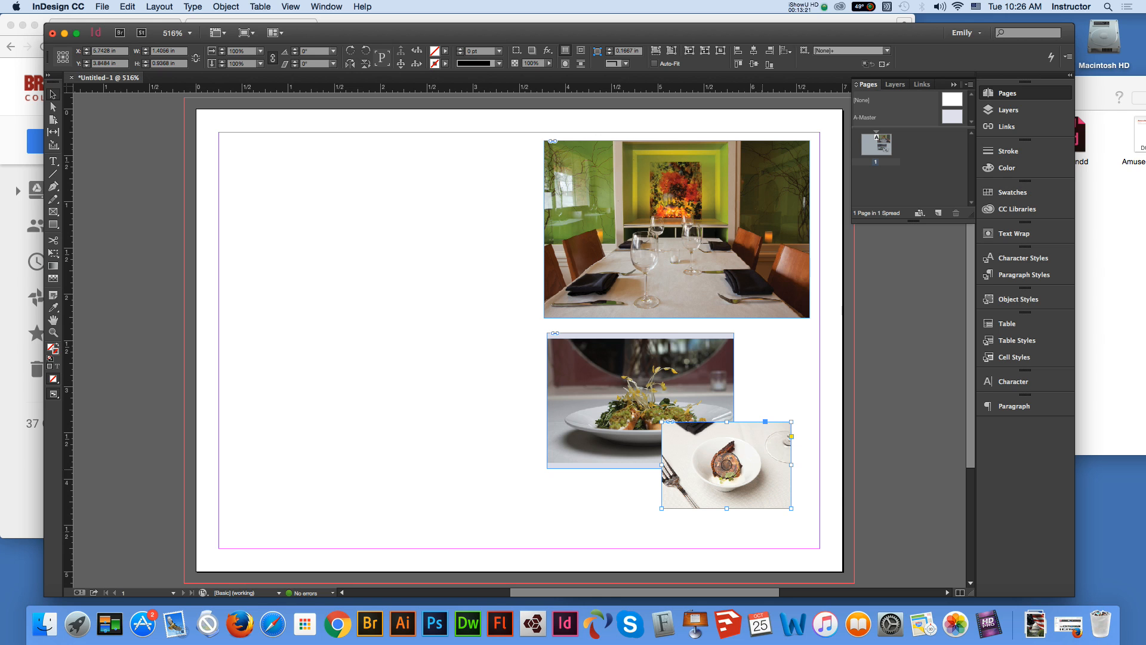
pyautogui.moveTo(769, 471); pyautogui.dragTo(777, 494)
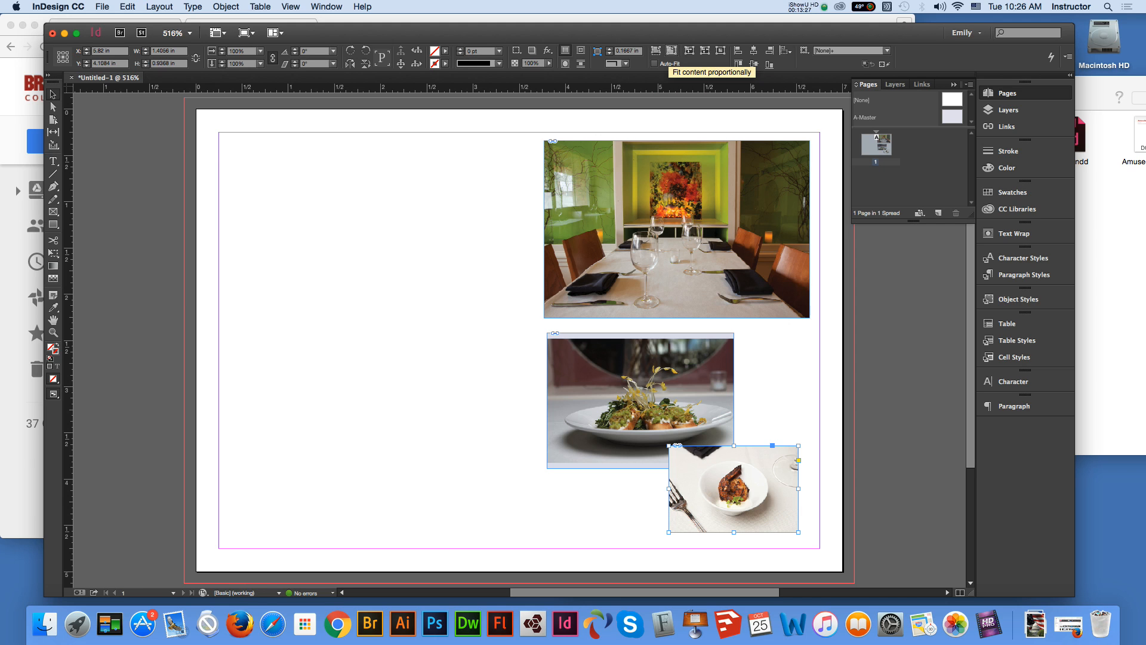
pyautogui.click(896, 405)
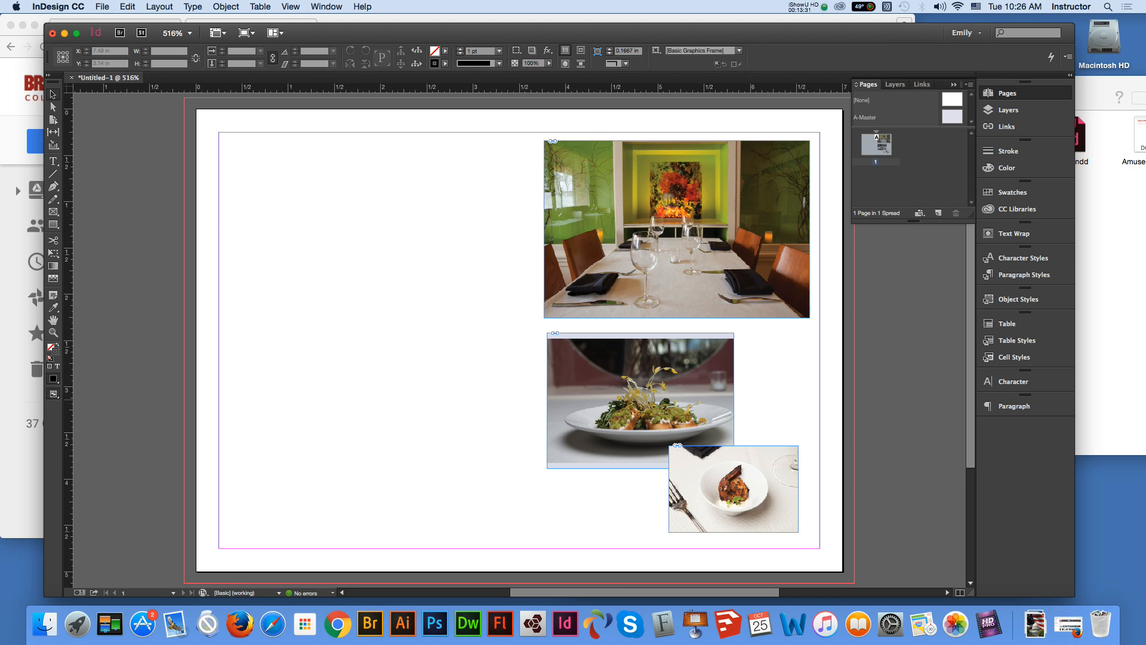
# Move the appetizer frame so its left edge lines up with the dining-room image above, then deselect it
pyautogui.click(669, 371)
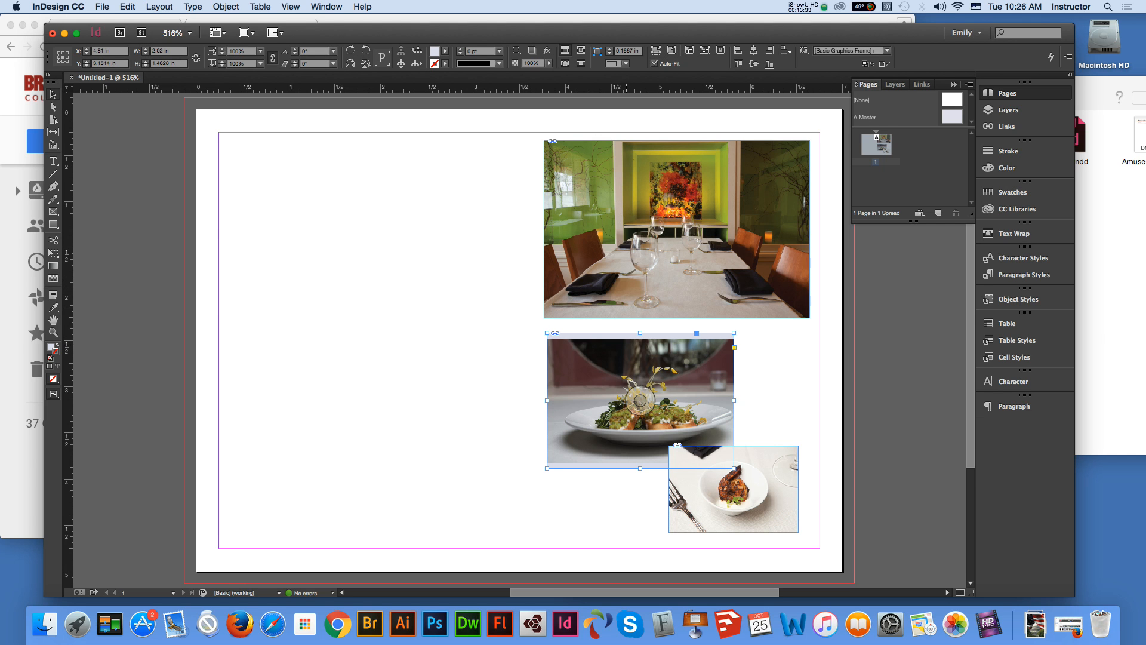
pyautogui.moveTo(626, 368)
pyautogui.mouseDown()
pyautogui.moveTo(686, 368)
pyautogui.moveTo(623, 370)
pyautogui.mouseUp()
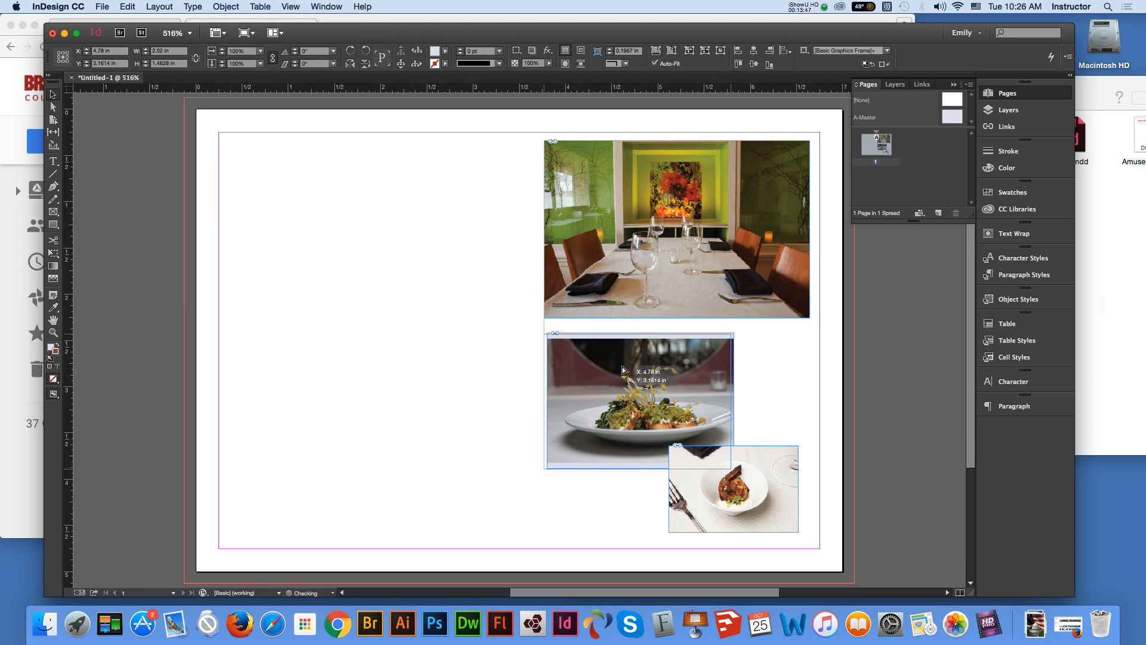
pyautogui.moveTo(623, 370); pyautogui.dragTo(623, 370)
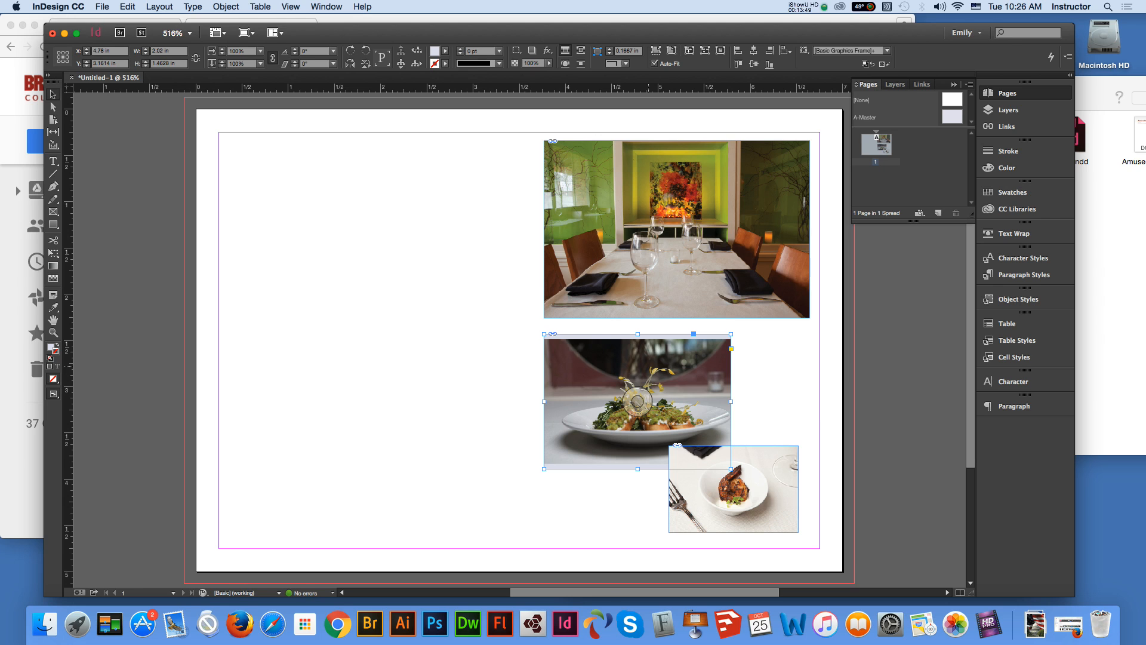
pyautogui.click(671, 324)
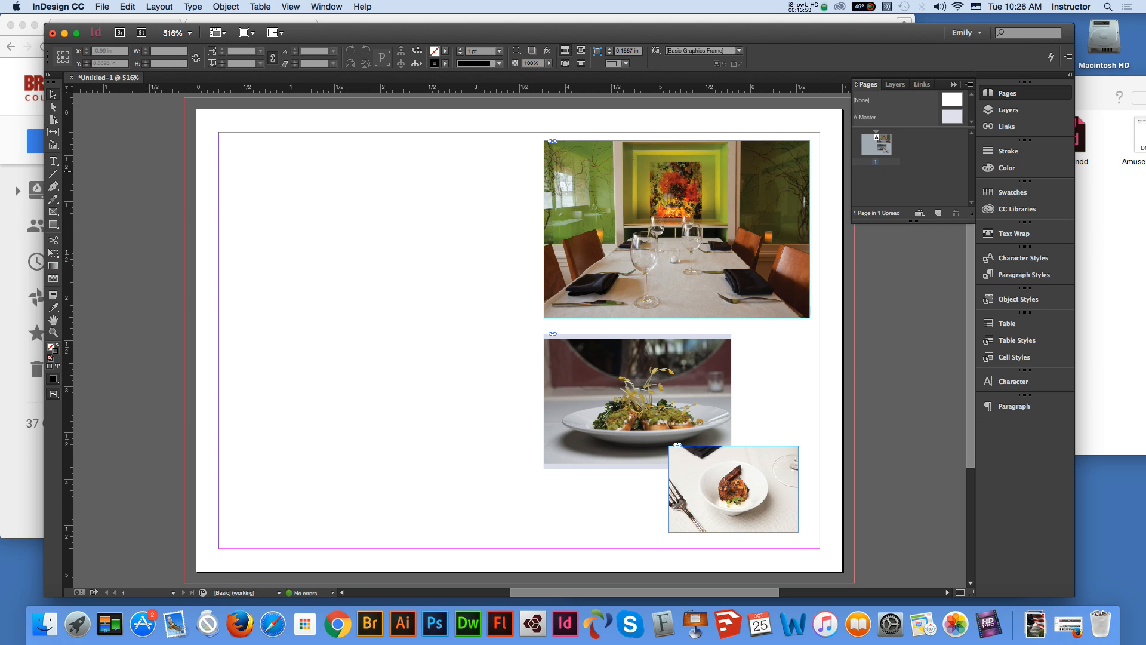
# Switch to Finder's Amuse folder window and open the Amuse-heading document in Word
pyautogui.moveTo(335, 32)
pyautogui.mouseDown()
pyautogui.moveTo(354, 133)
pyautogui.moveTo(335, 26)
pyautogui.mouseUp()
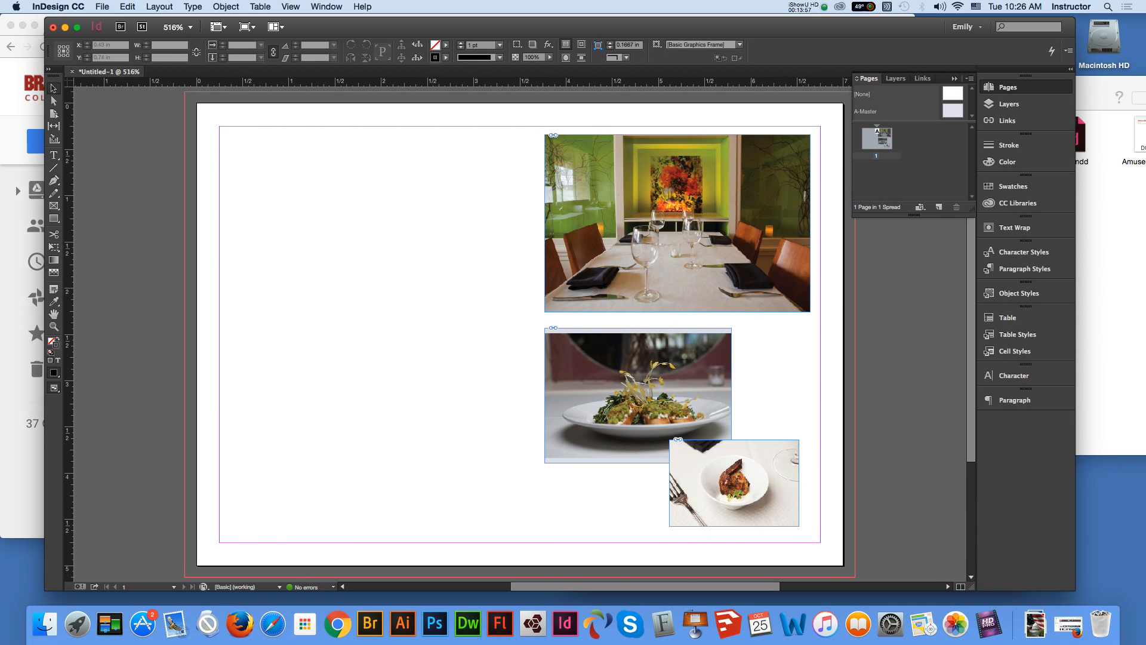
pyautogui.click(1111, 268)
pyautogui.moveTo(1075, 83); pyautogui.dragTo(896, 92)
pyautogui.click(943, 239)
pyautogui.click(970, 142)
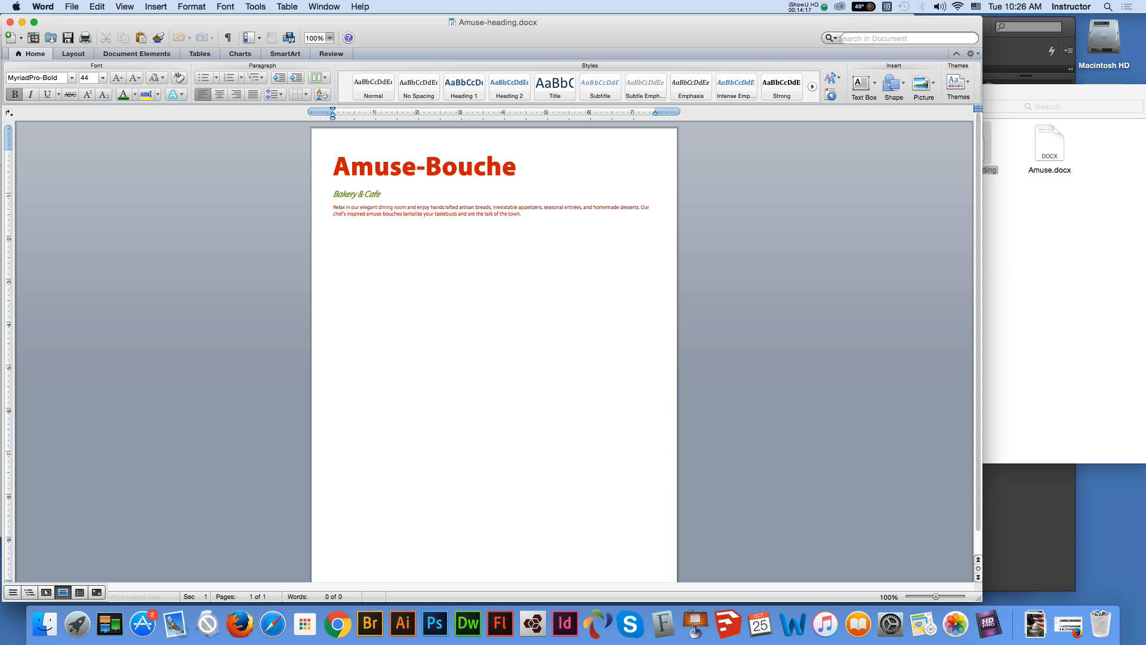
# Copy the Amuse-Bouche heading line from the Word document and return to the InDesign flyer
pyautogui.moveTo(334, 167); pyautogui.dragTo(528, 167)
pyautogui.press('super+c')
pyautogui.click(334, 167)
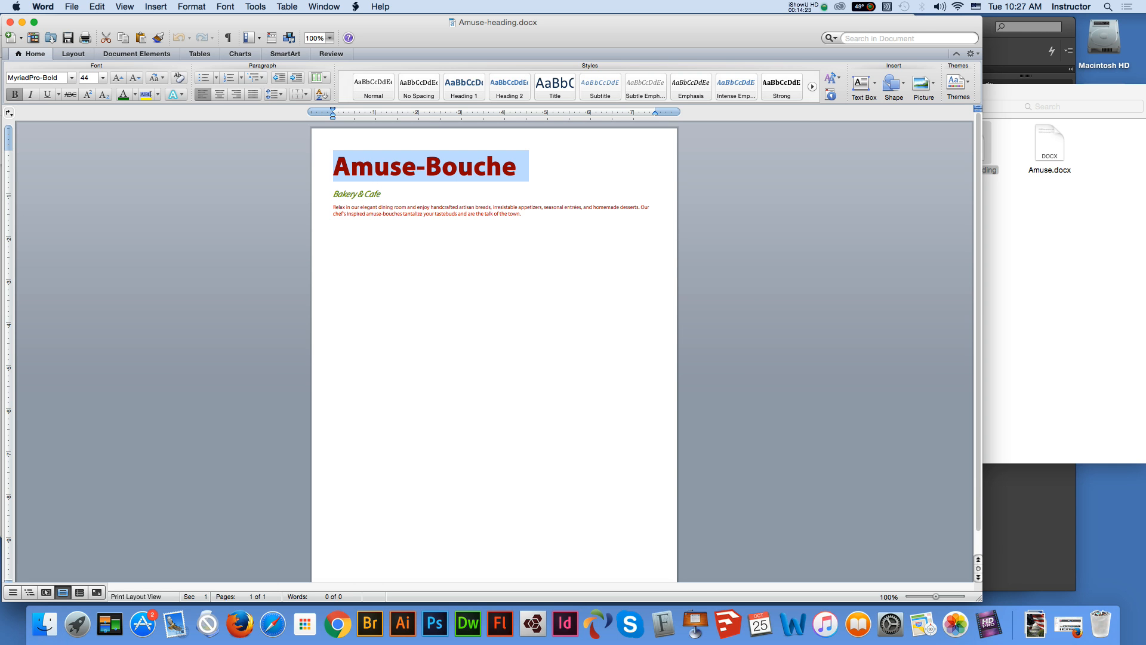
pyautogui.press('super+Tab')
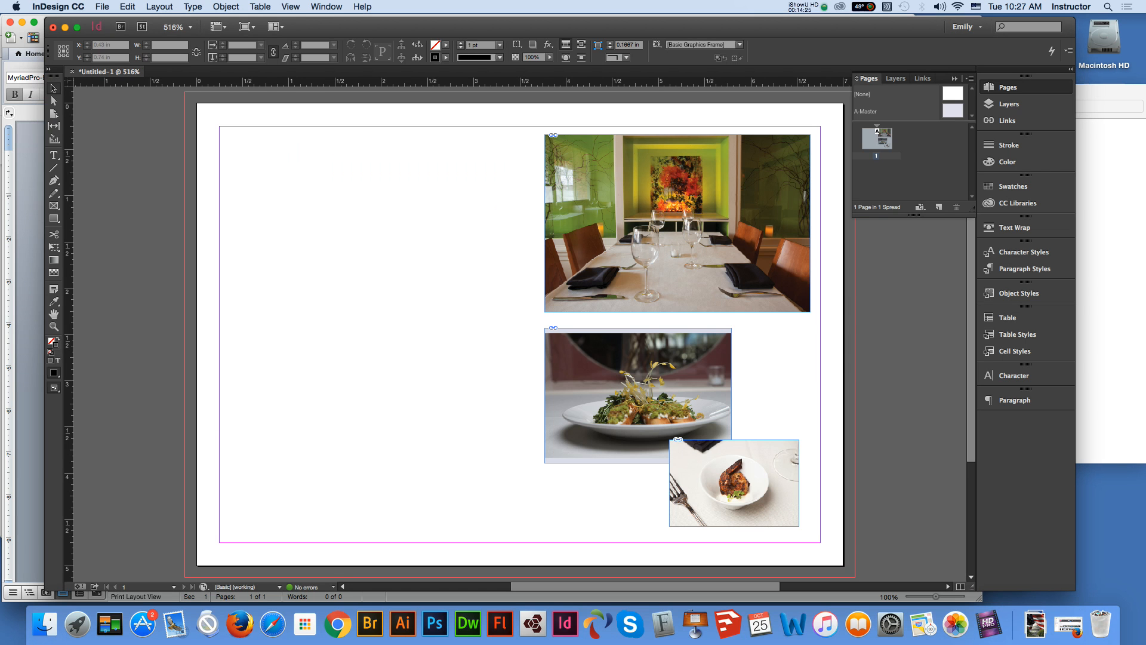
# Draw a text frame about 3 by 0.36 in to the left of the dining-room photo and paste the copied heading
pyautogui.click(54, 155)
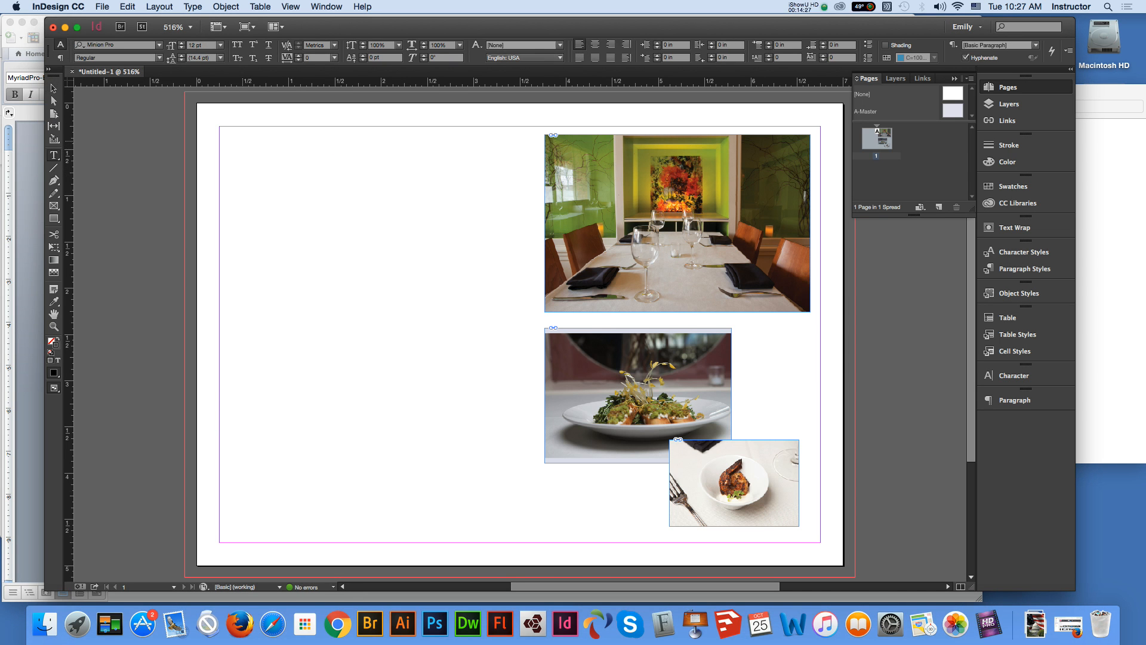
pyautogui.moveTo(243, 144); pyautogui.dragTo(518, 177)
pyautogui.press('super+v')
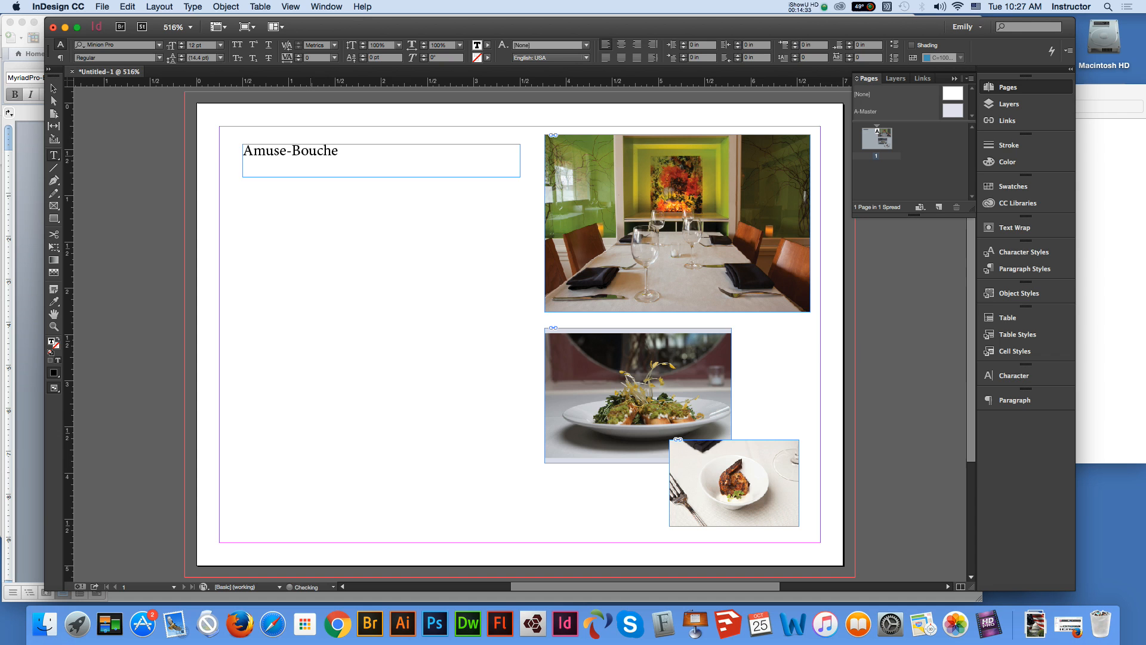
# Fit the heading's frame to its text, then enlarge the frame to about 2.92 by 0.59 in
pyautogui.press('Escape')
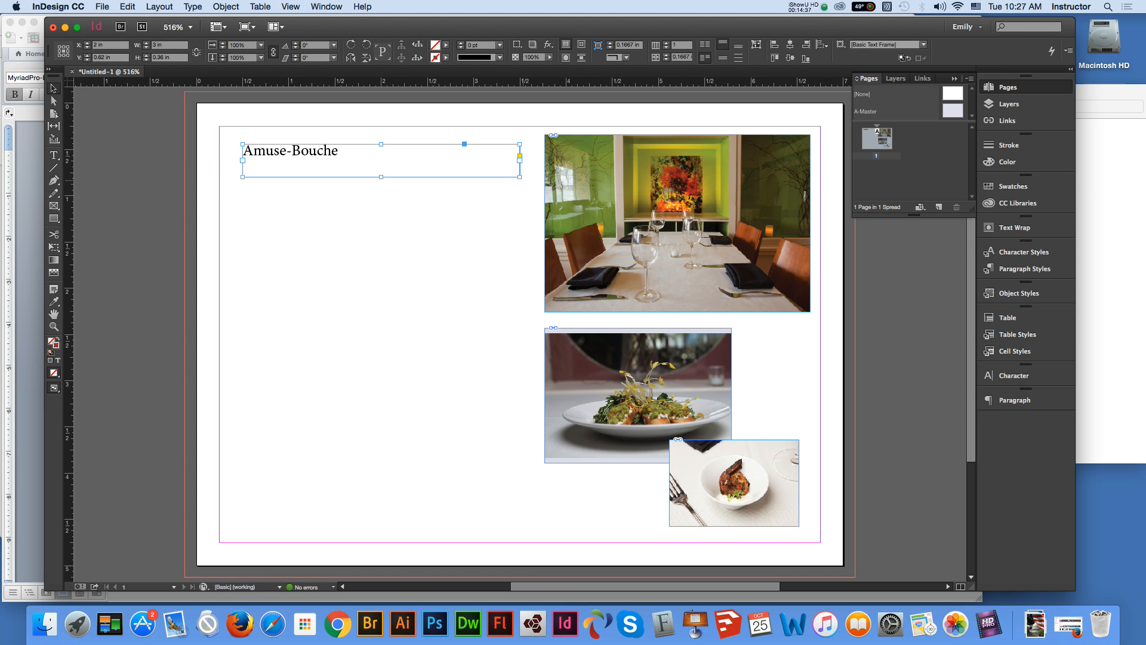
pyautogui.press('super+alt+c')
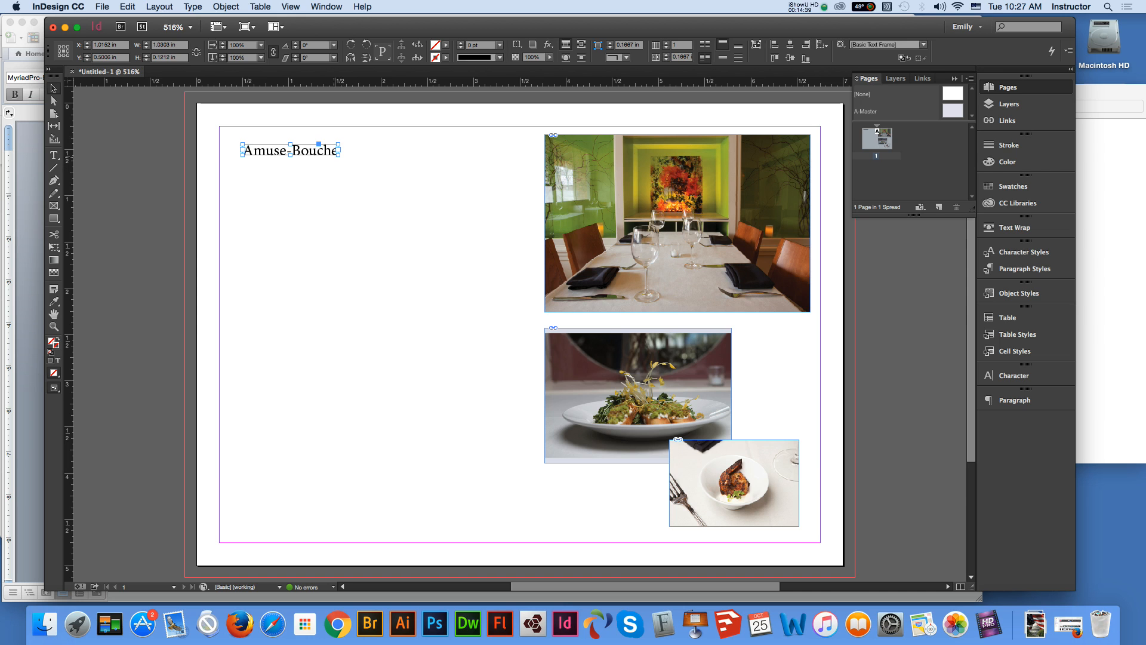
pyautogui.moveTo(339, 155); pyautogui.dragTo(512, 199)
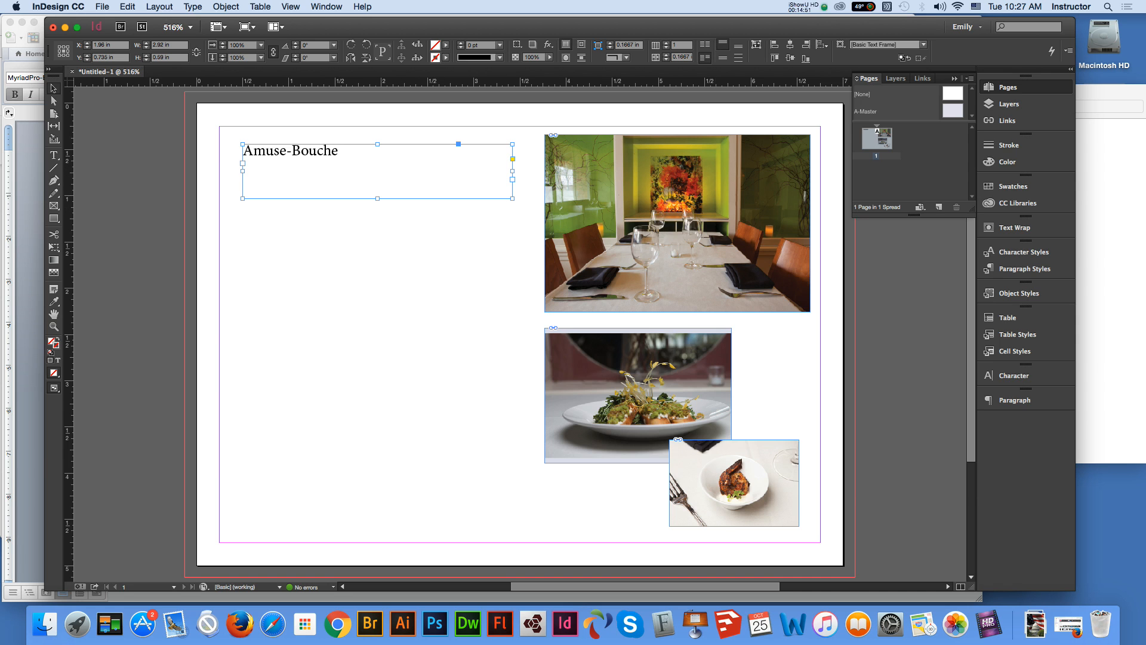
# Try to bring the Amuse-heading Word file directly from Finder's Amuse folder into the InDesign document
pyautogui.click(1111, 251)
pyautogui.moveTo(970, 149); pyautogui.dragTo(323, 308)
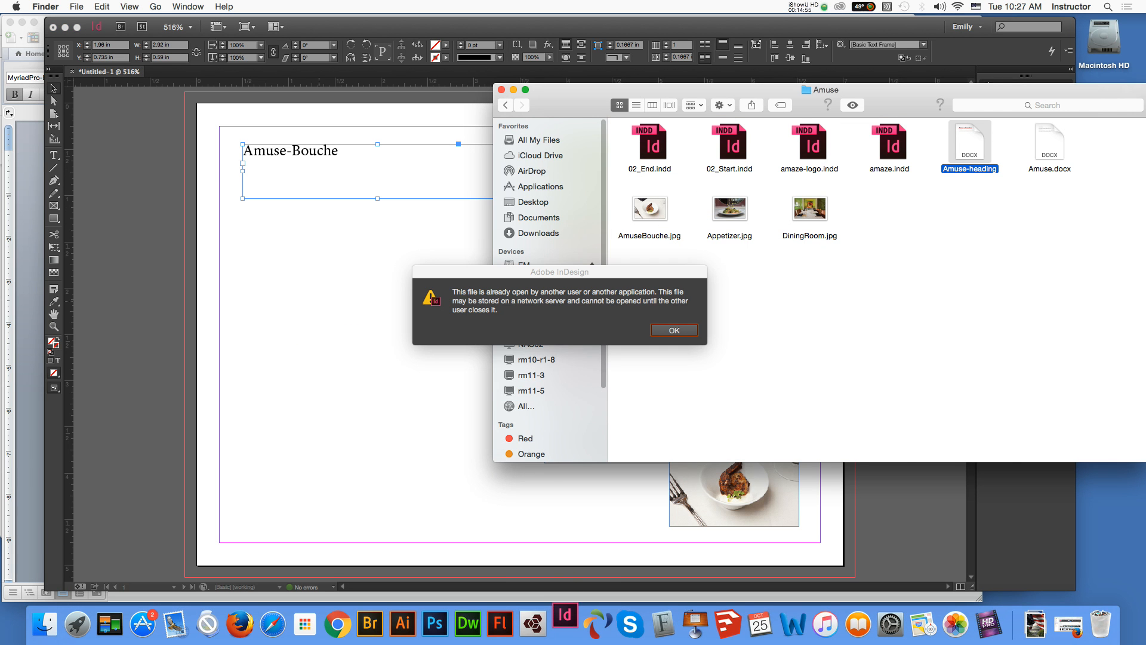
pyautogui.click(674, 330)
pyautogui.click(675, 330)
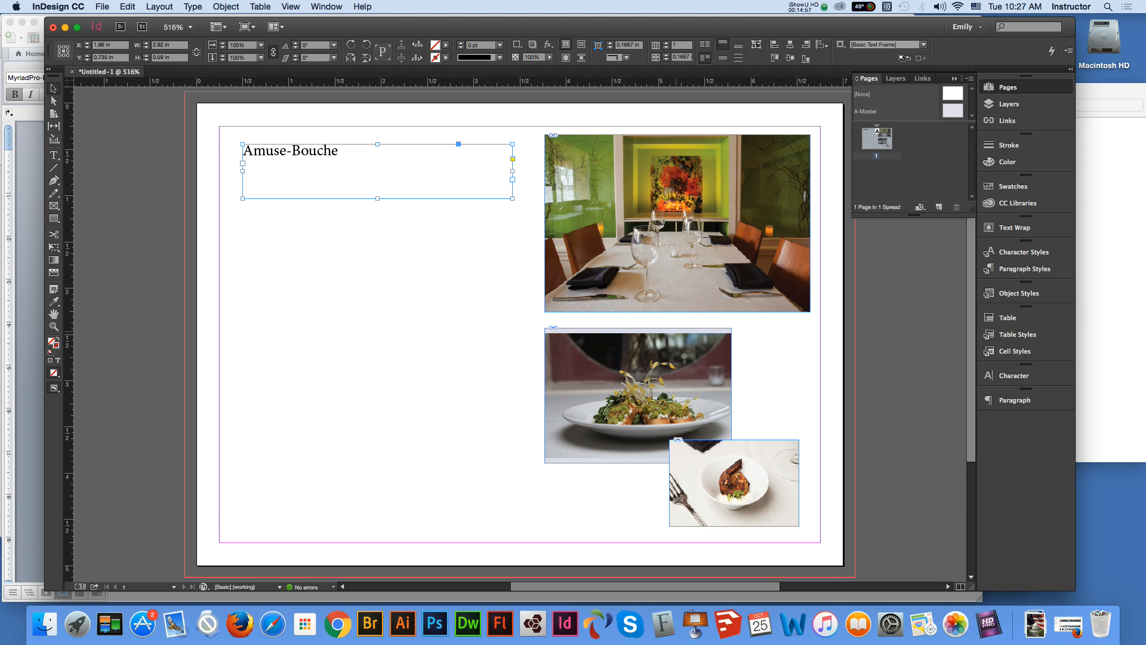
# Switch to Word, copy the Amuse-Bouche heading again, and return to InDesign
pyautogui.click(793, 622)
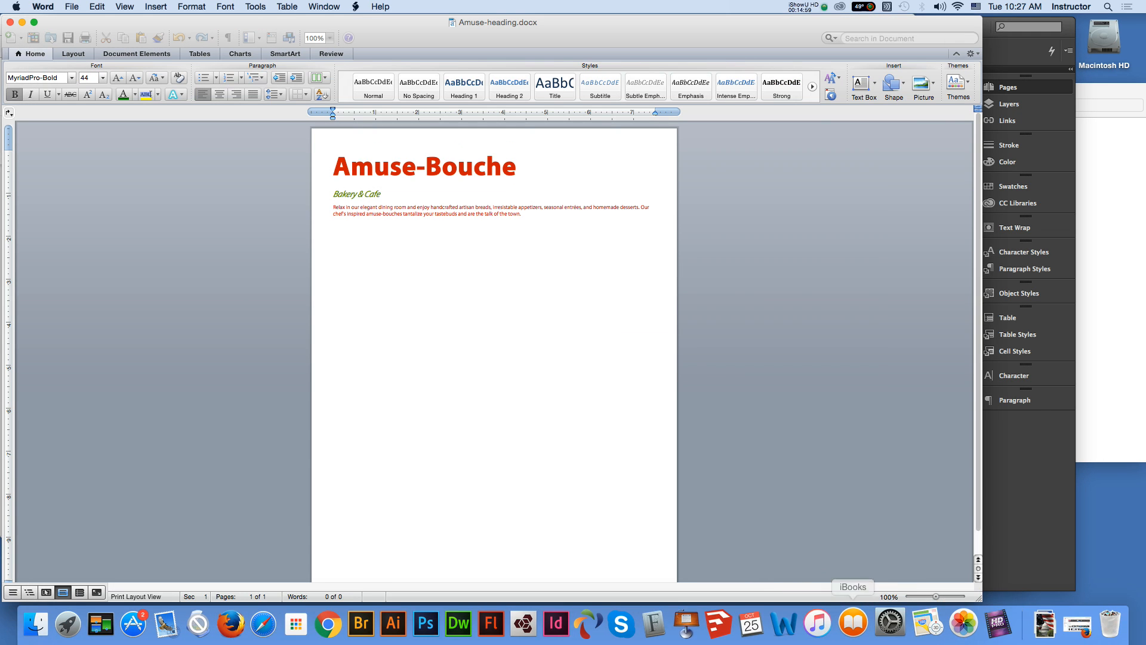
pyautogui.moveTo(332, 166); pyautogui.dragTo(529, 166)
pyautogui.press('super+c')
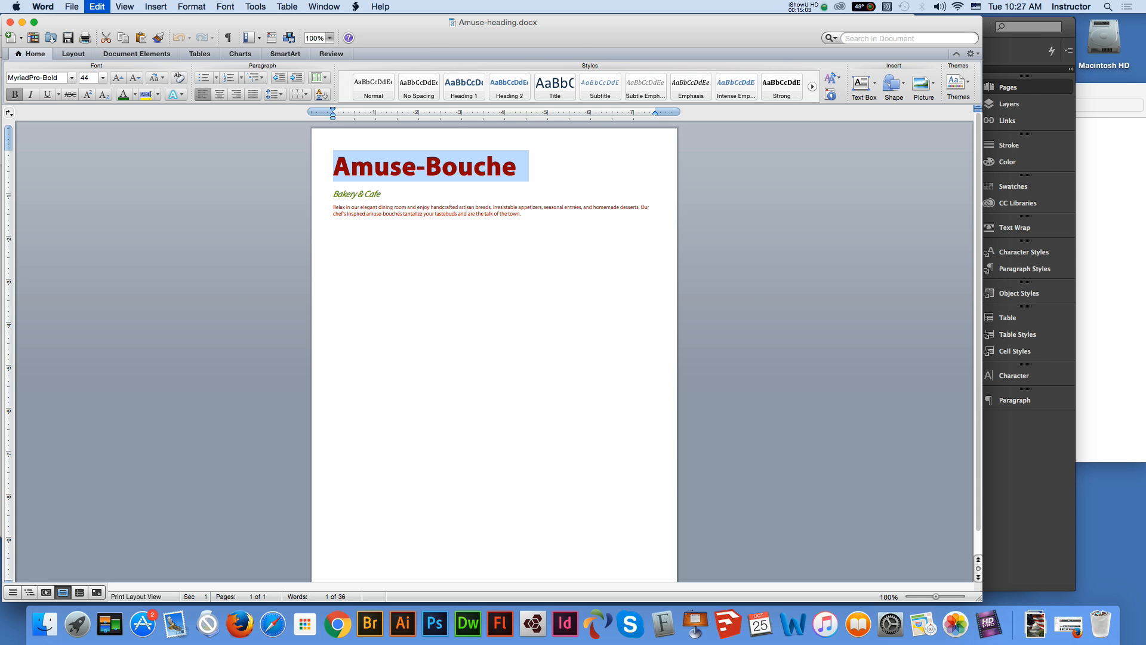
pyautogui.press('super+Tab')
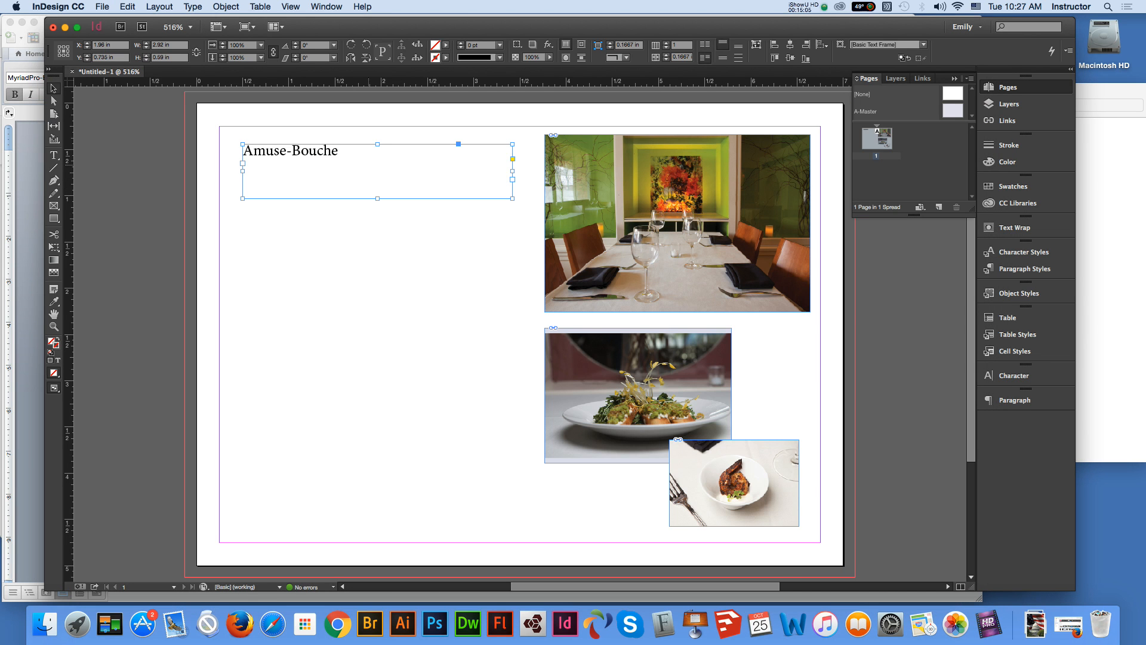
# Delete the existing heading text from the frame and paste the freshly copied Amuse-Bouche heading in its place
pyautogui.doubleClick(328, 153)
pyautogui.moveTo(340, 154); pyautogui.dragTo(230, 153)
pyautogui.press('BackSpace')
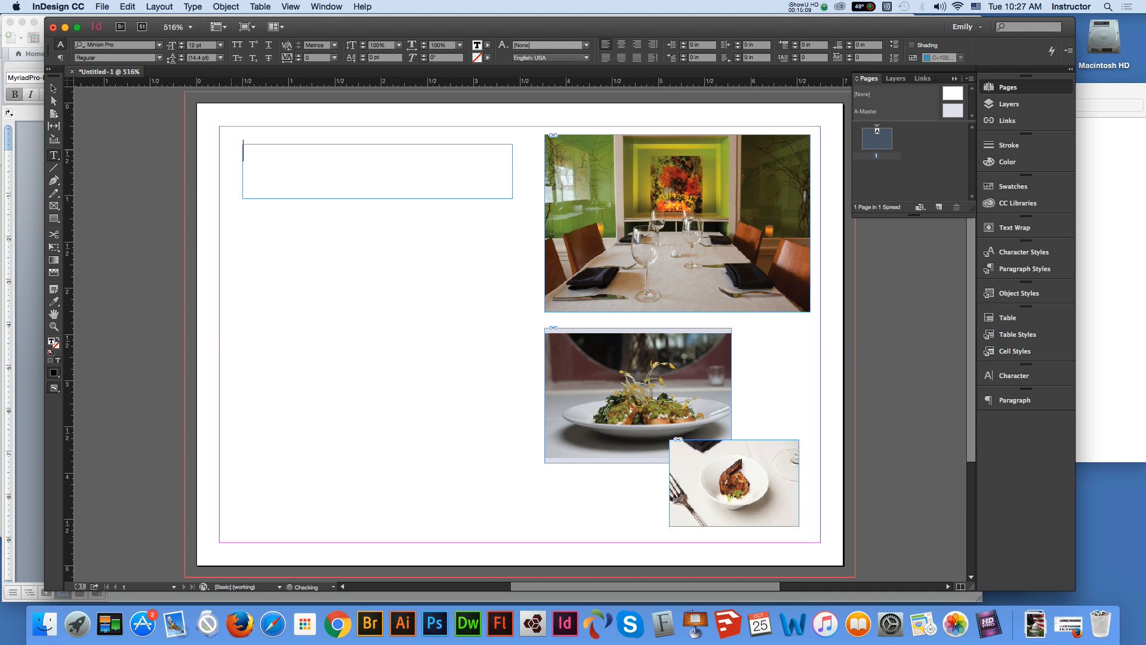
pyautogui.click(128, 7)
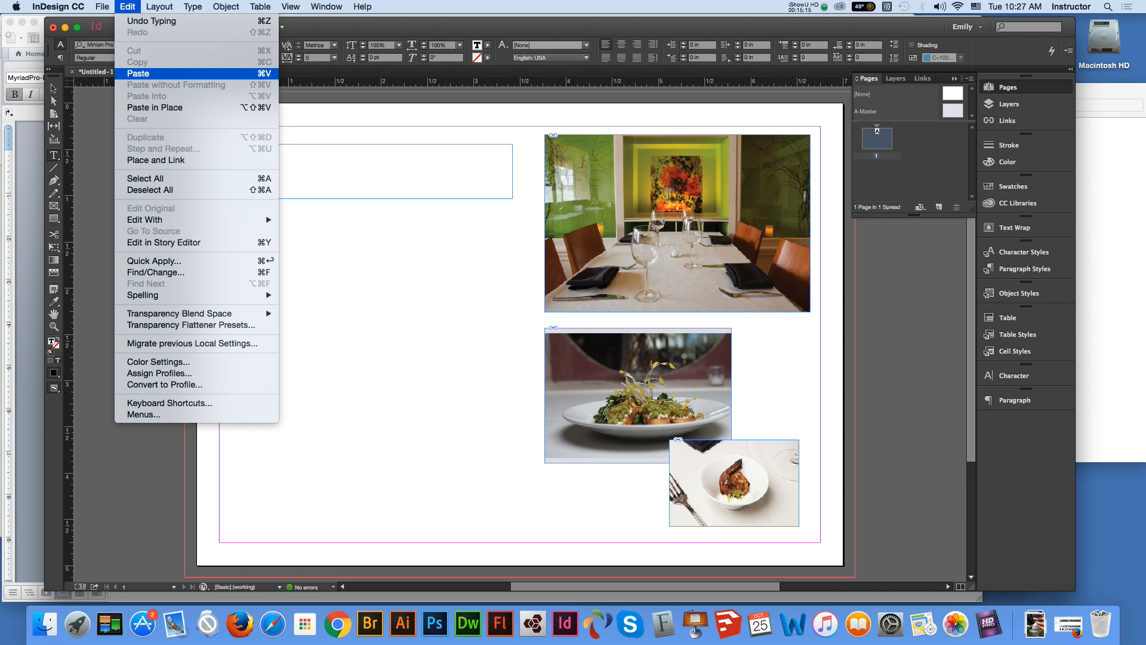
pyautogui.click(139, 73)
pyautogui.press('Escape')
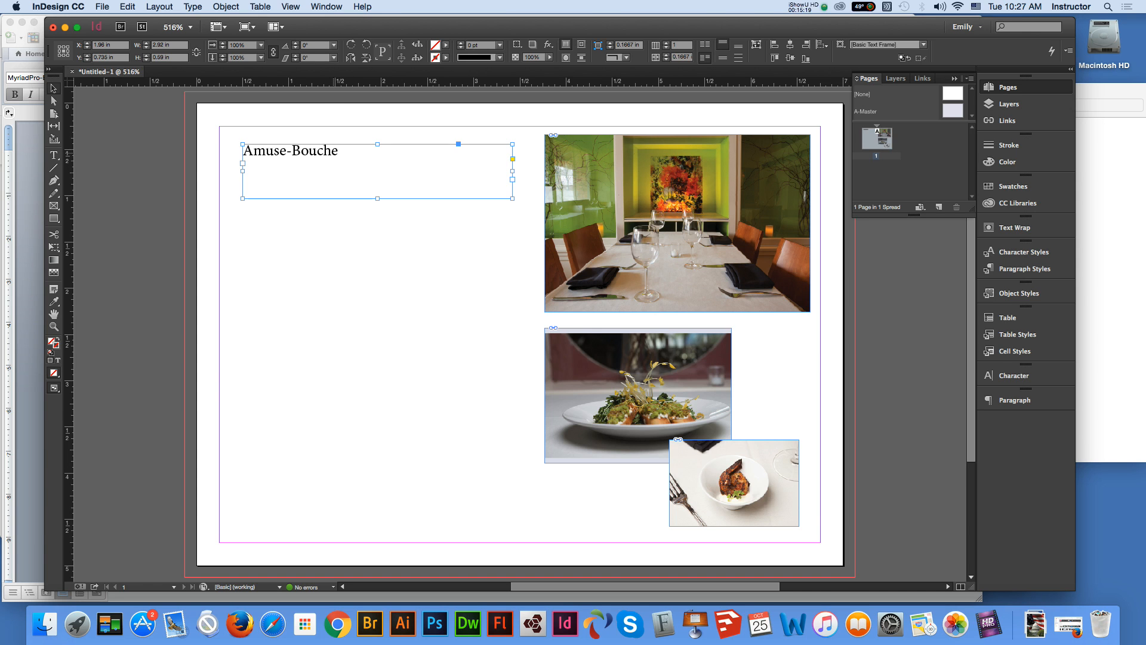
pyautogui.doubleClick(338, 150)
pyautogui.moveTo(338, 151); pyautogui.dragTo(242, 151)
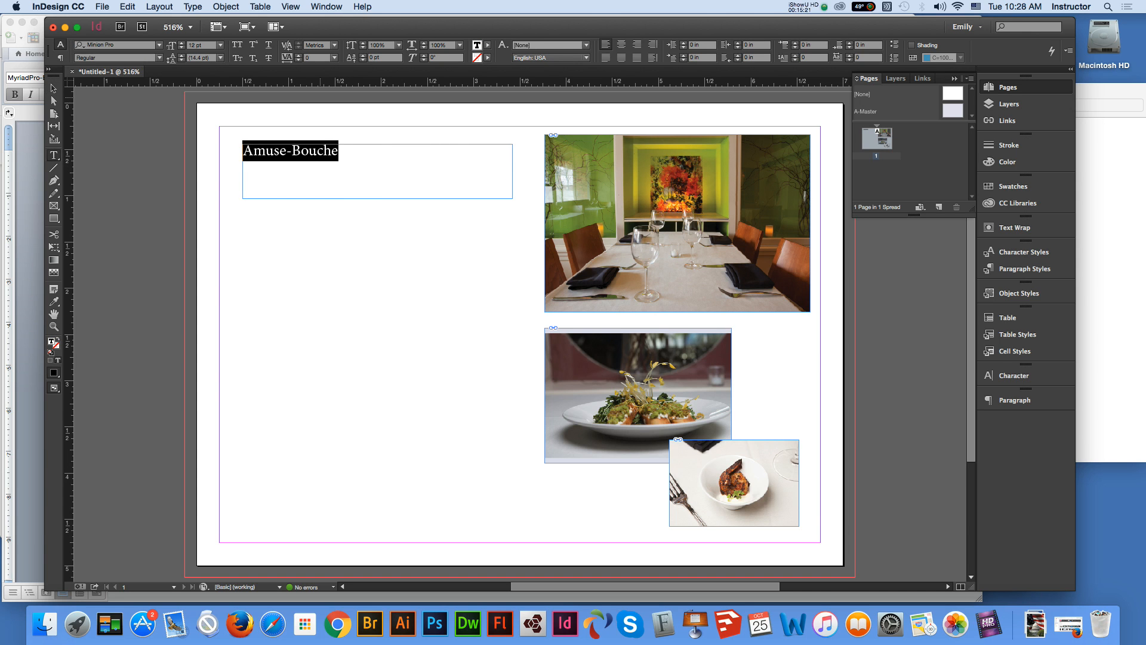
pyautogui.press('Escape')
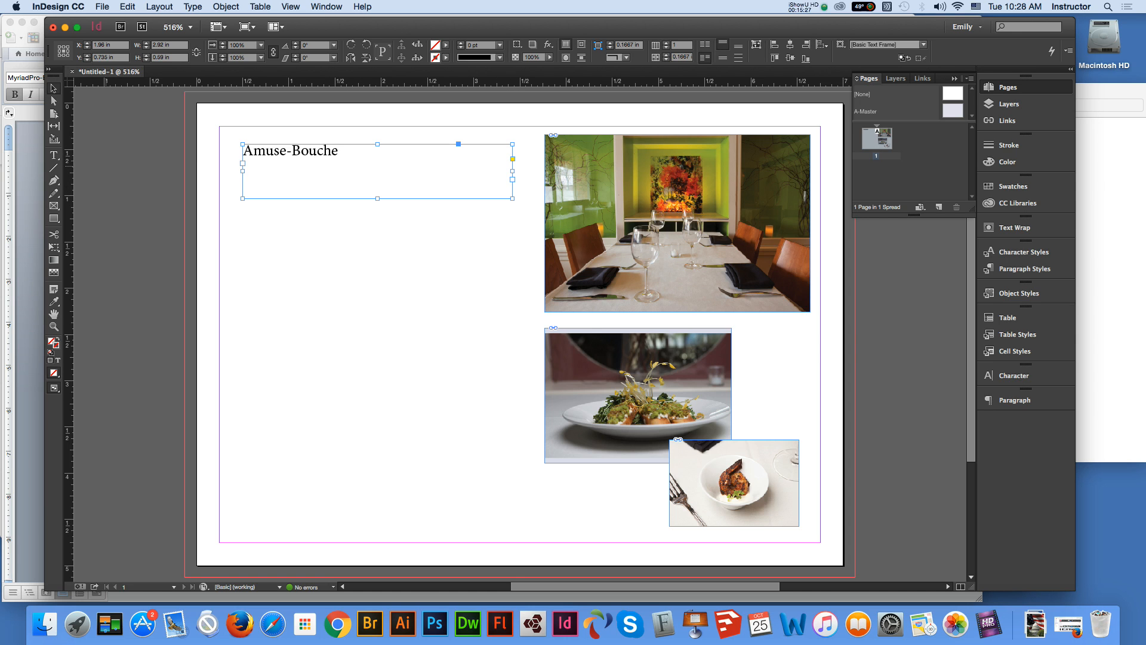
# Select the whole Amuse-Bouche heading text and set its font to Cooper Std
pyautogui.click(54, 155)
pyautogui.moveTo(338, 152); pyautogui.dragTo(239, 148)
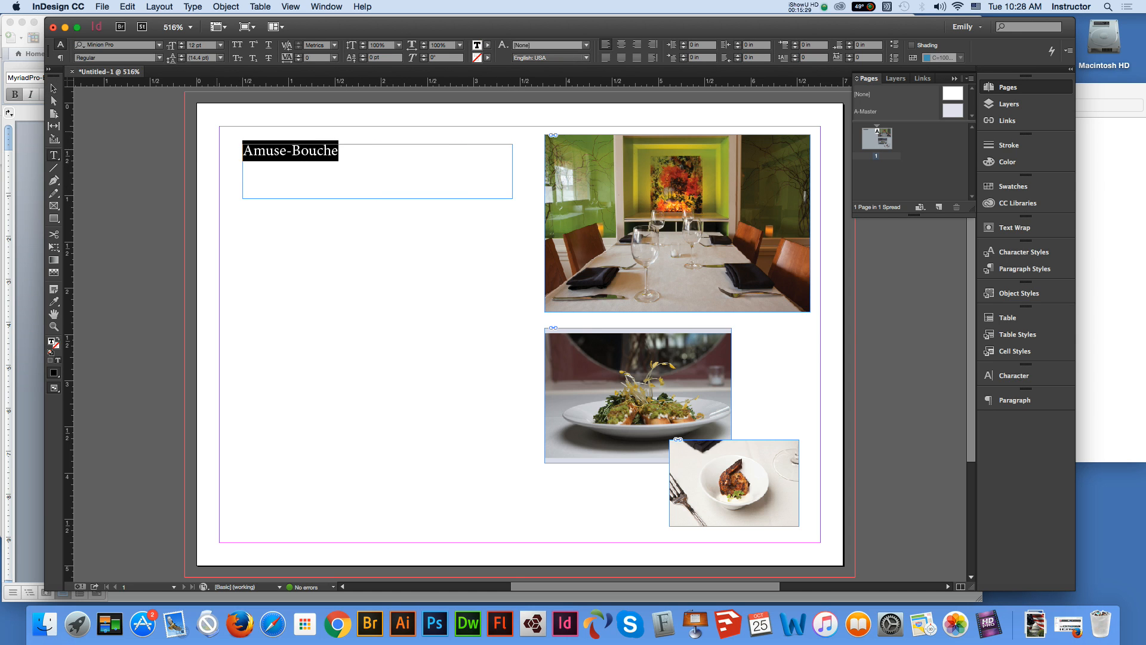
pyautogui.click(159, 45)
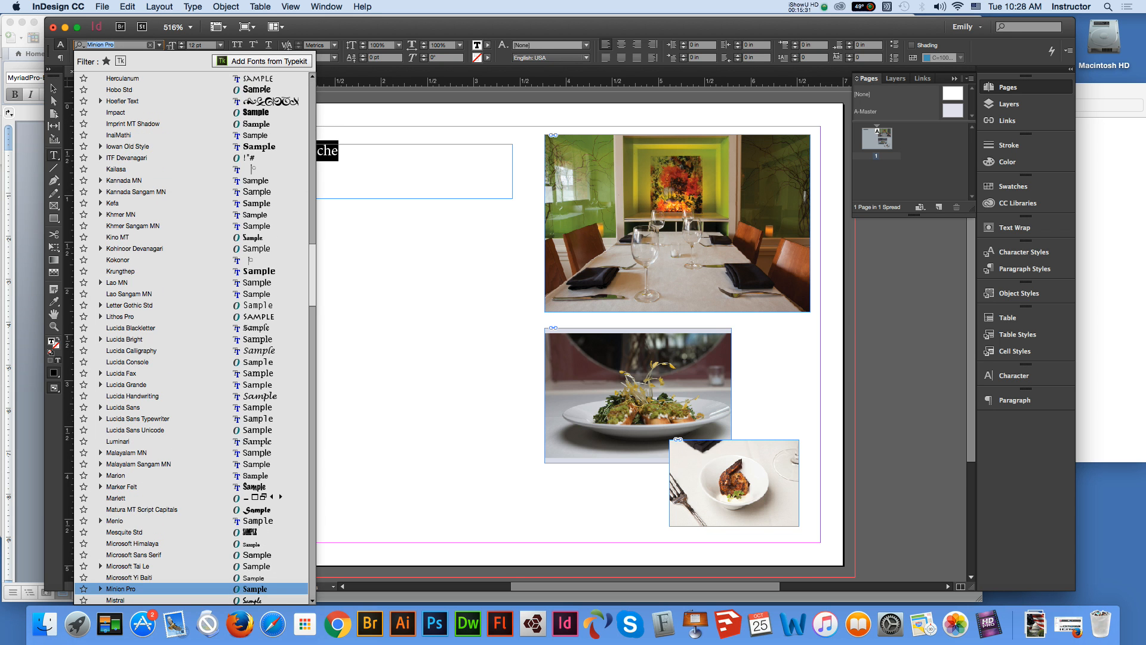
pyautogui.scroll(6, 191, 341)
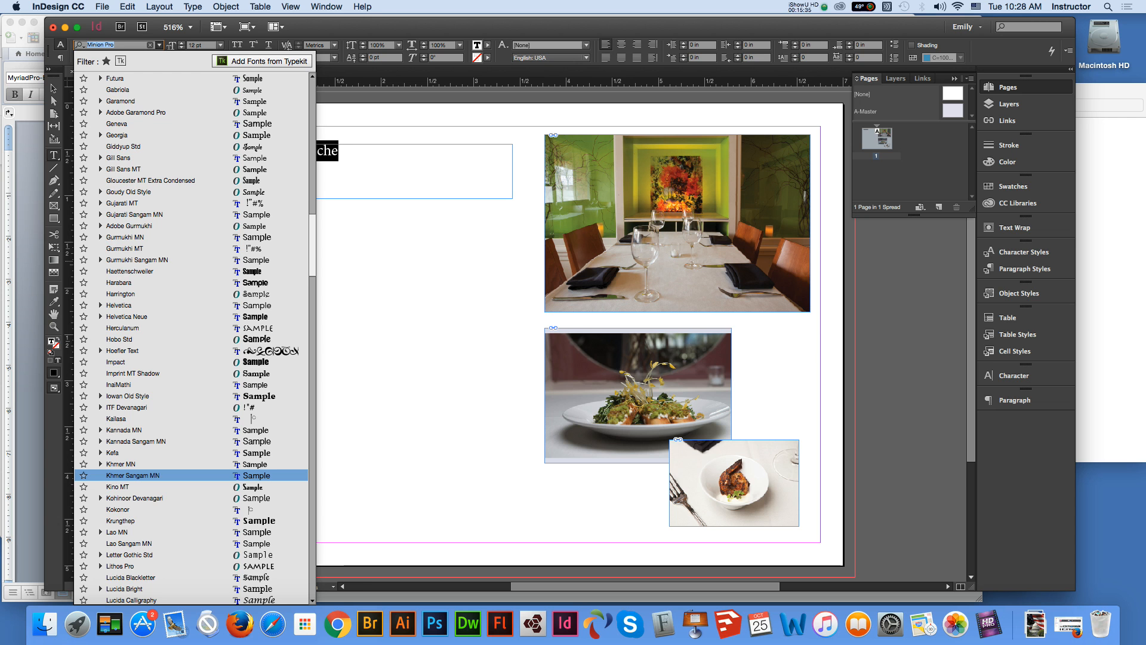
pyautogui.scroll(-12, 257, 496)
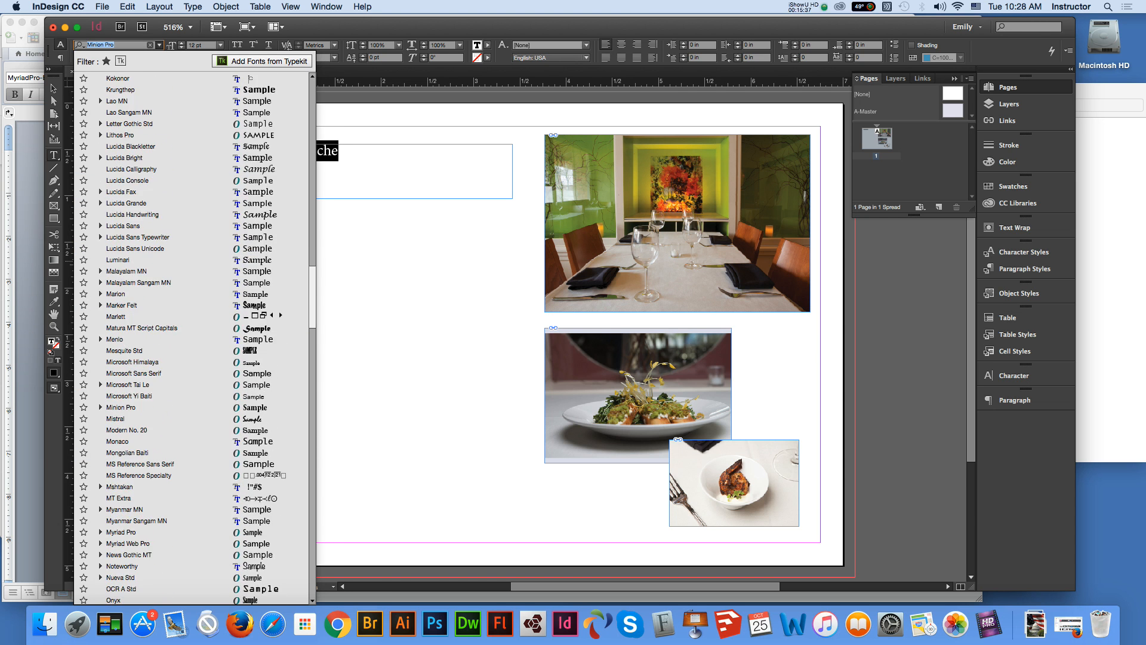
pyautogui.scroll(-10, 258, 510)
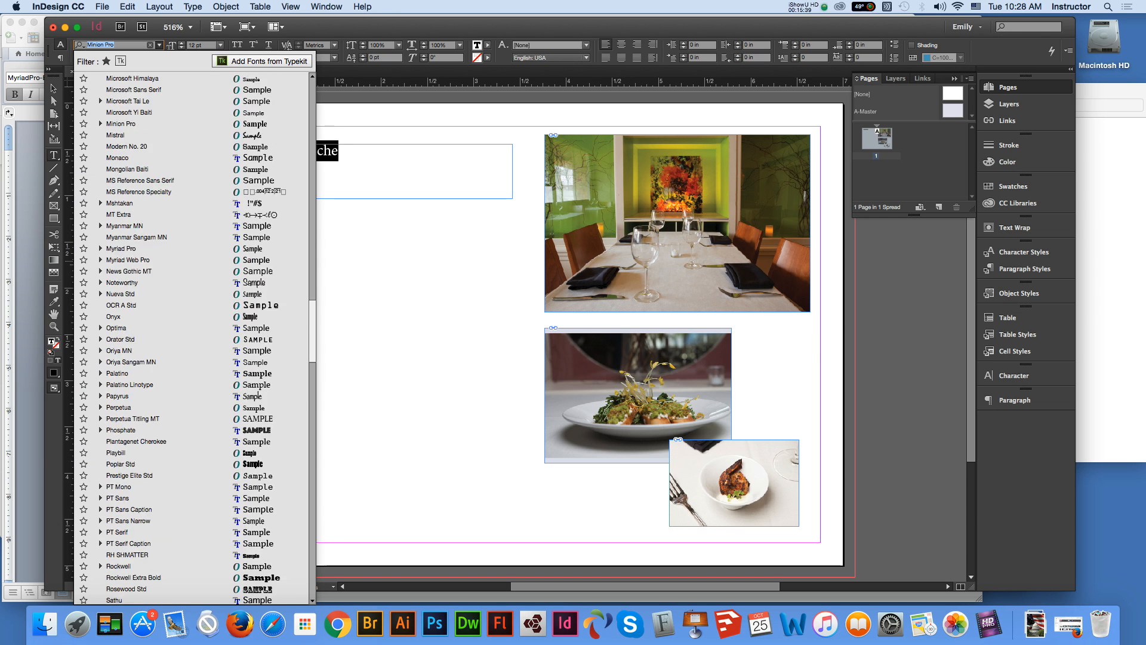
pyautogui.scroll(-2, 259, 510)
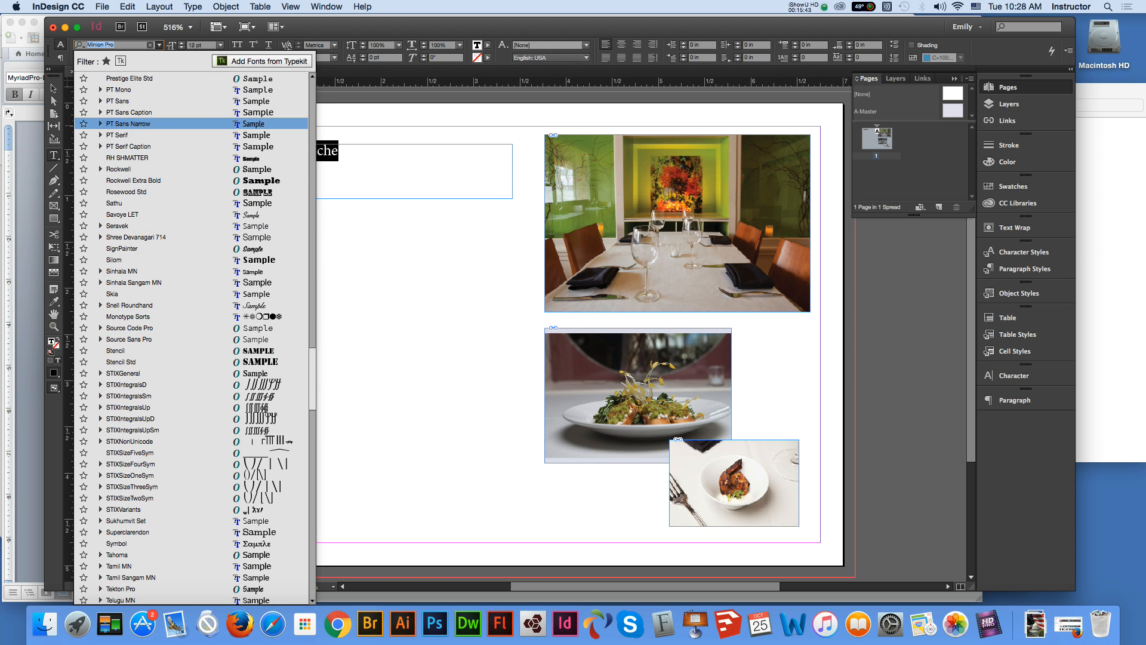
pyautogui.scroll(-20, 191, 340)
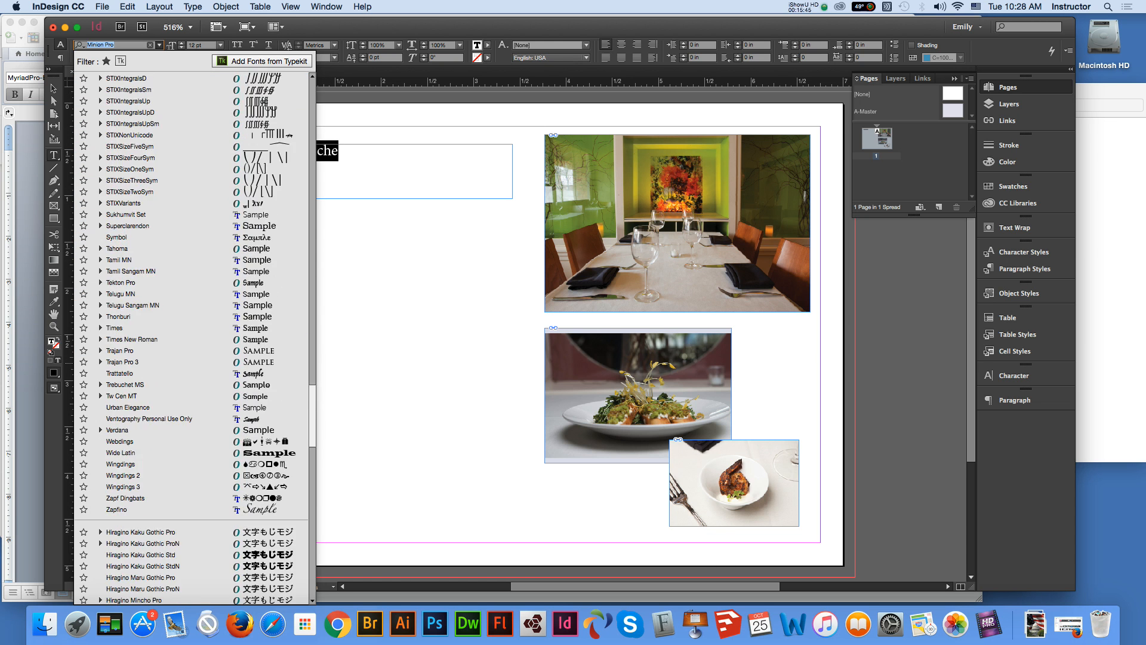
pyautogui.scroll(20, 257, 464)
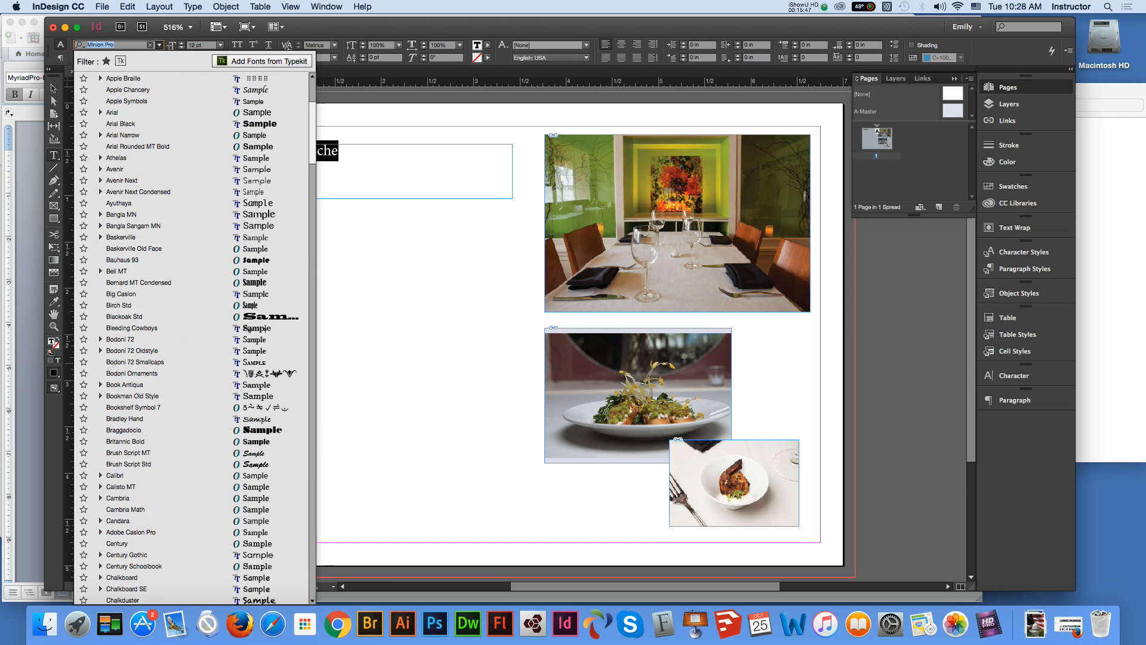
pyautogui.press('Down')
pyautogui.press('Down')
pyautogui.press('Down')
pyautogui.press('Down')
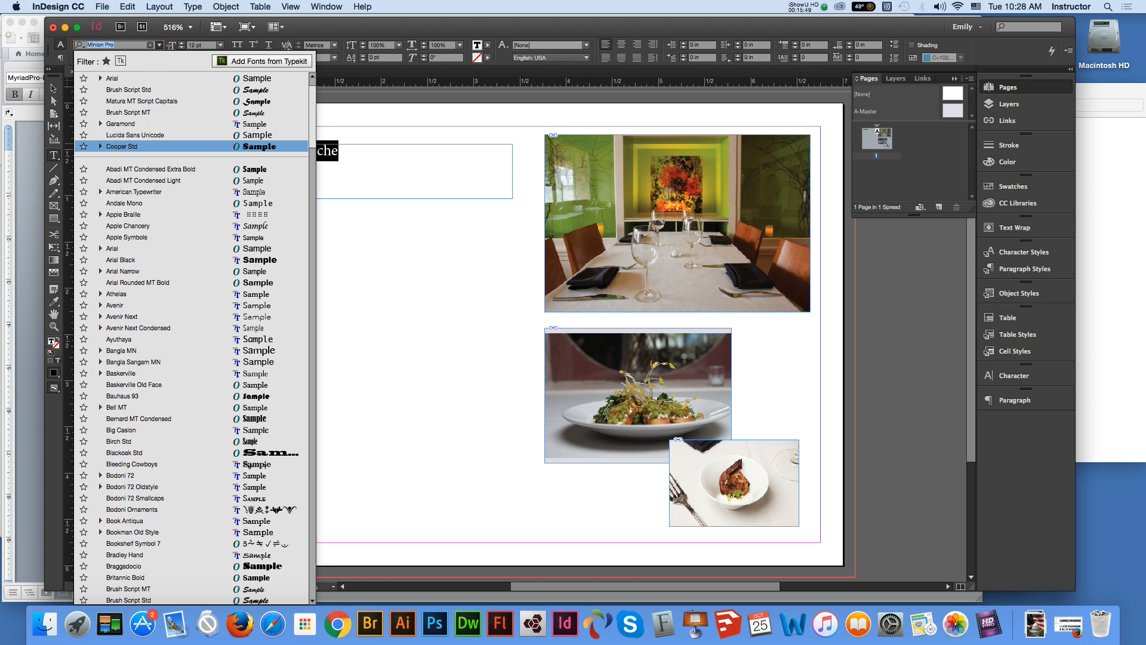
pyautogui.press('Return')
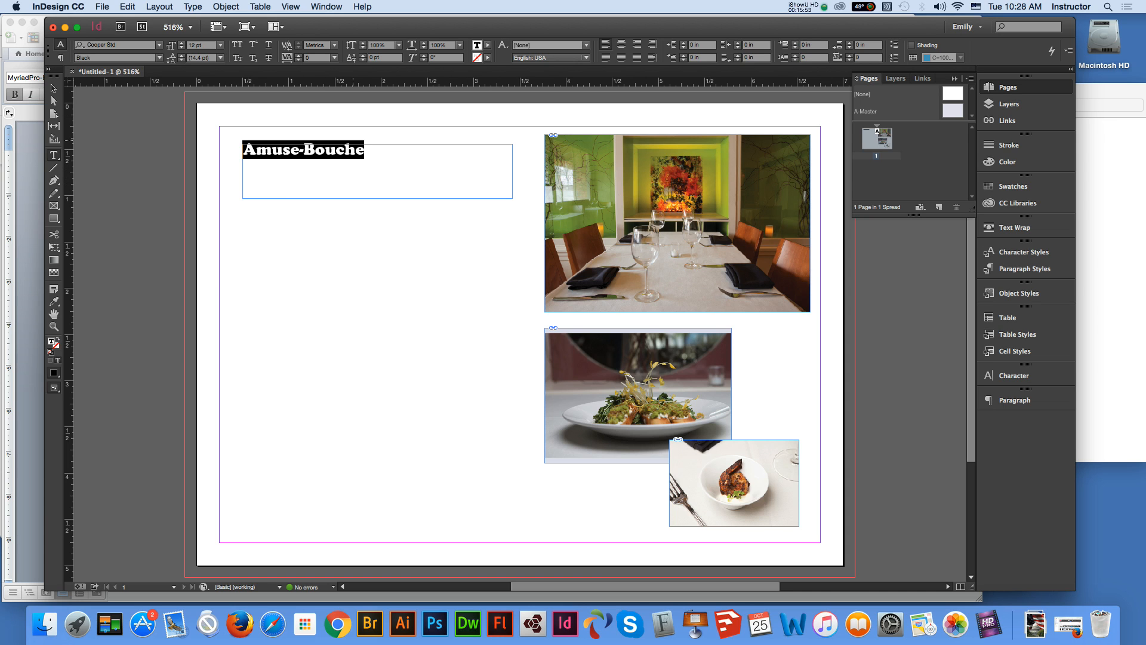
# Set the selected Amuse-Bouche heading's font size to 24 pt
pyautogui.click(221, 45)
pyautogui.click(221, 46)
pyautogui.click(221, 45)
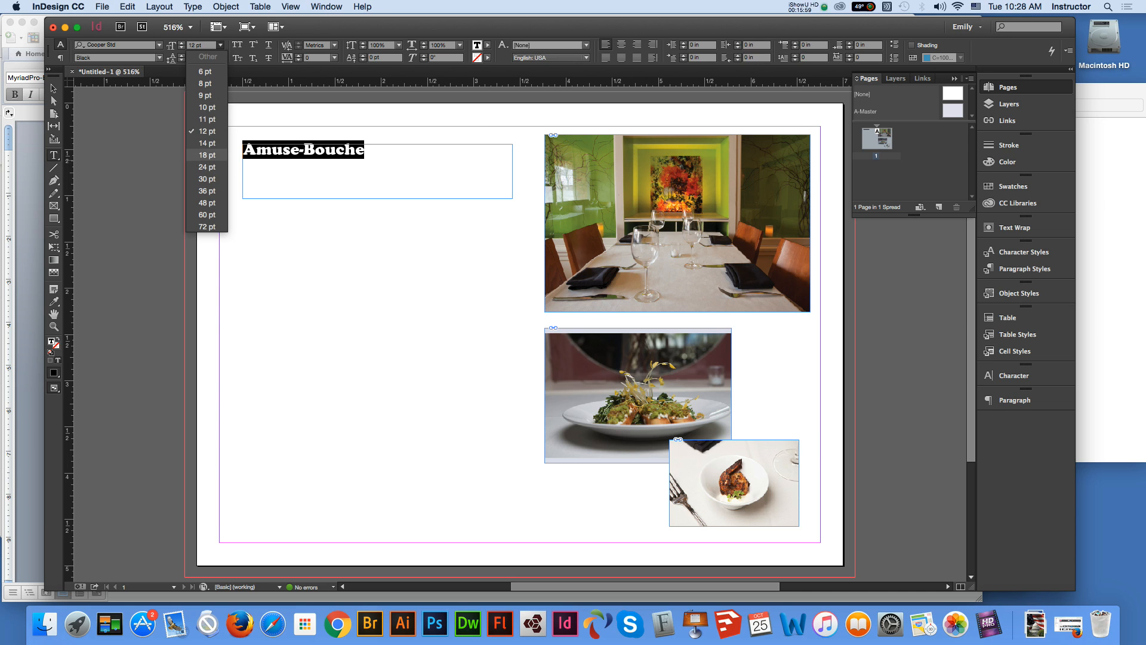
pyautogui.click(207, 167)
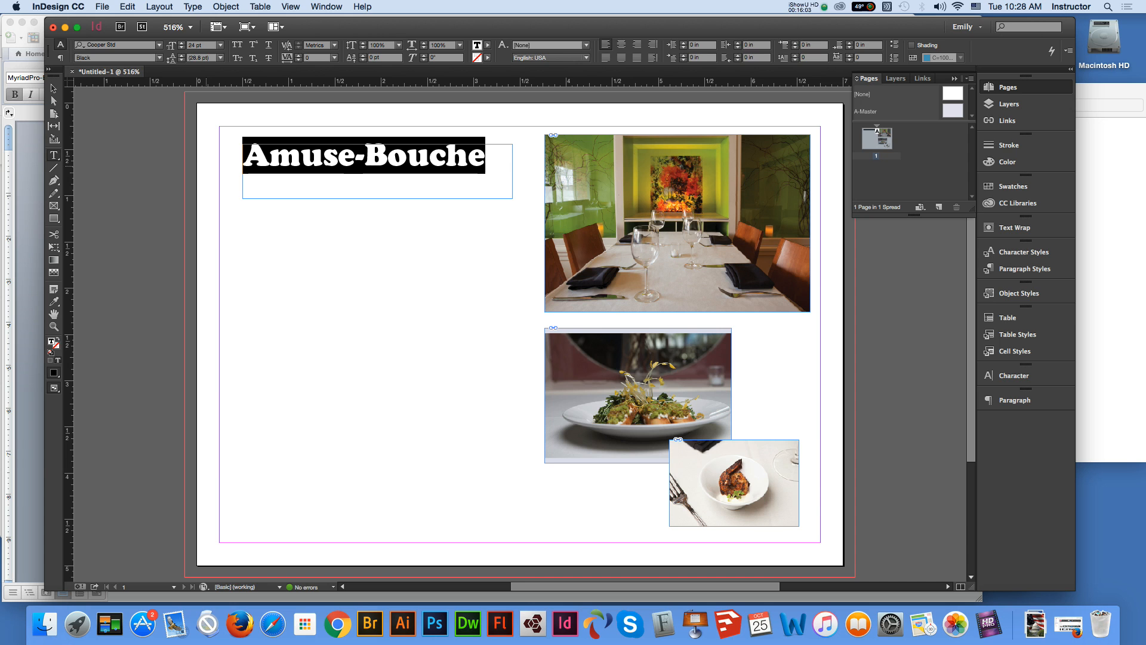
# Scale the heading's frame and text down together in small increments until the text is about 21.9 pt
pyautogui.press('super+comma')
pyautogui.press('super+comma')
pyautogui.press('super+comma')
pyautogui.press('super+comma')
pyautogui.press('super+comma')
pyautogui.press('super+comma')
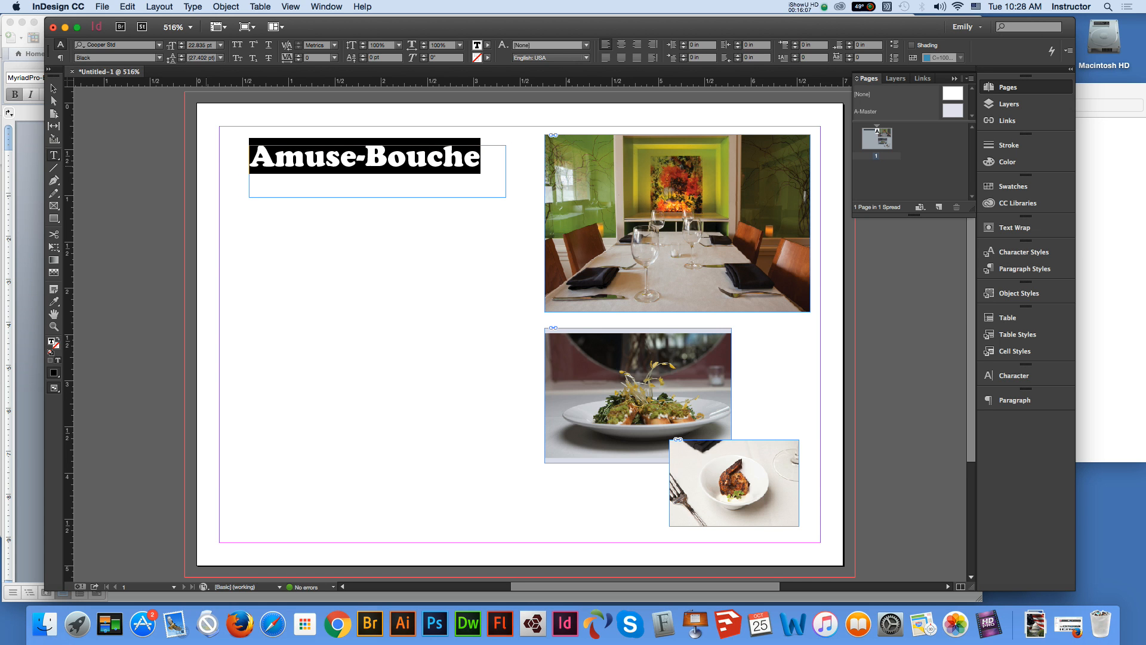
pyautogui.press('super+comma')
pyautogui.press('super+comma')
pyautogui.press('super+comma')
pyautogui.press('super+comma')
pyautogui.press('super+comma')
pyautogui.press('super+comma')
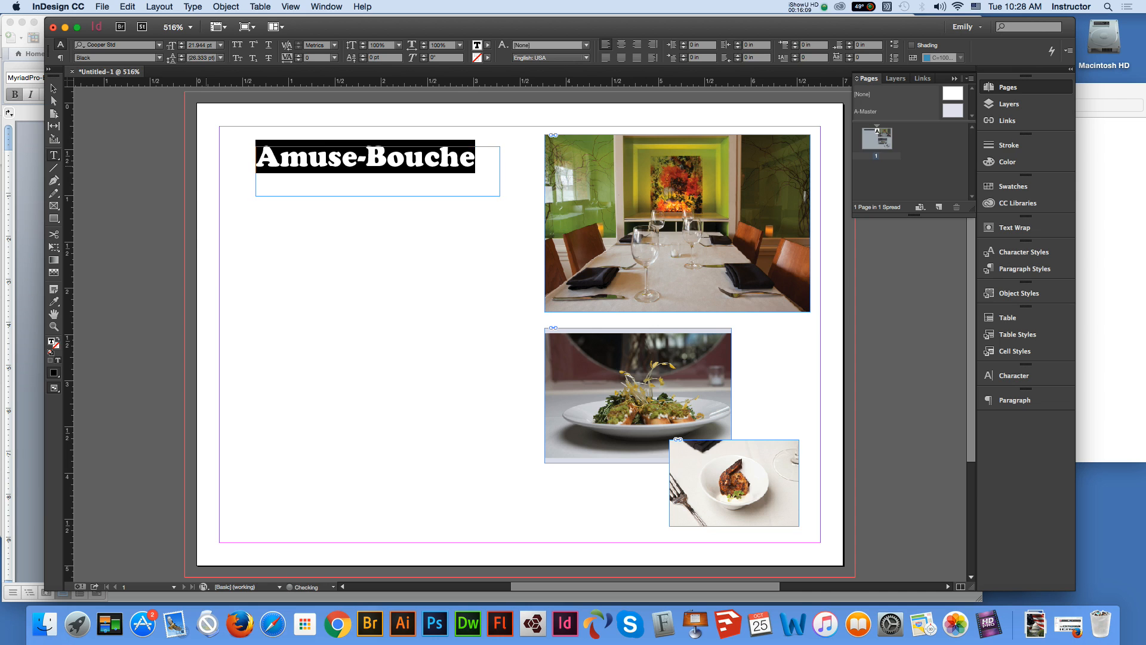